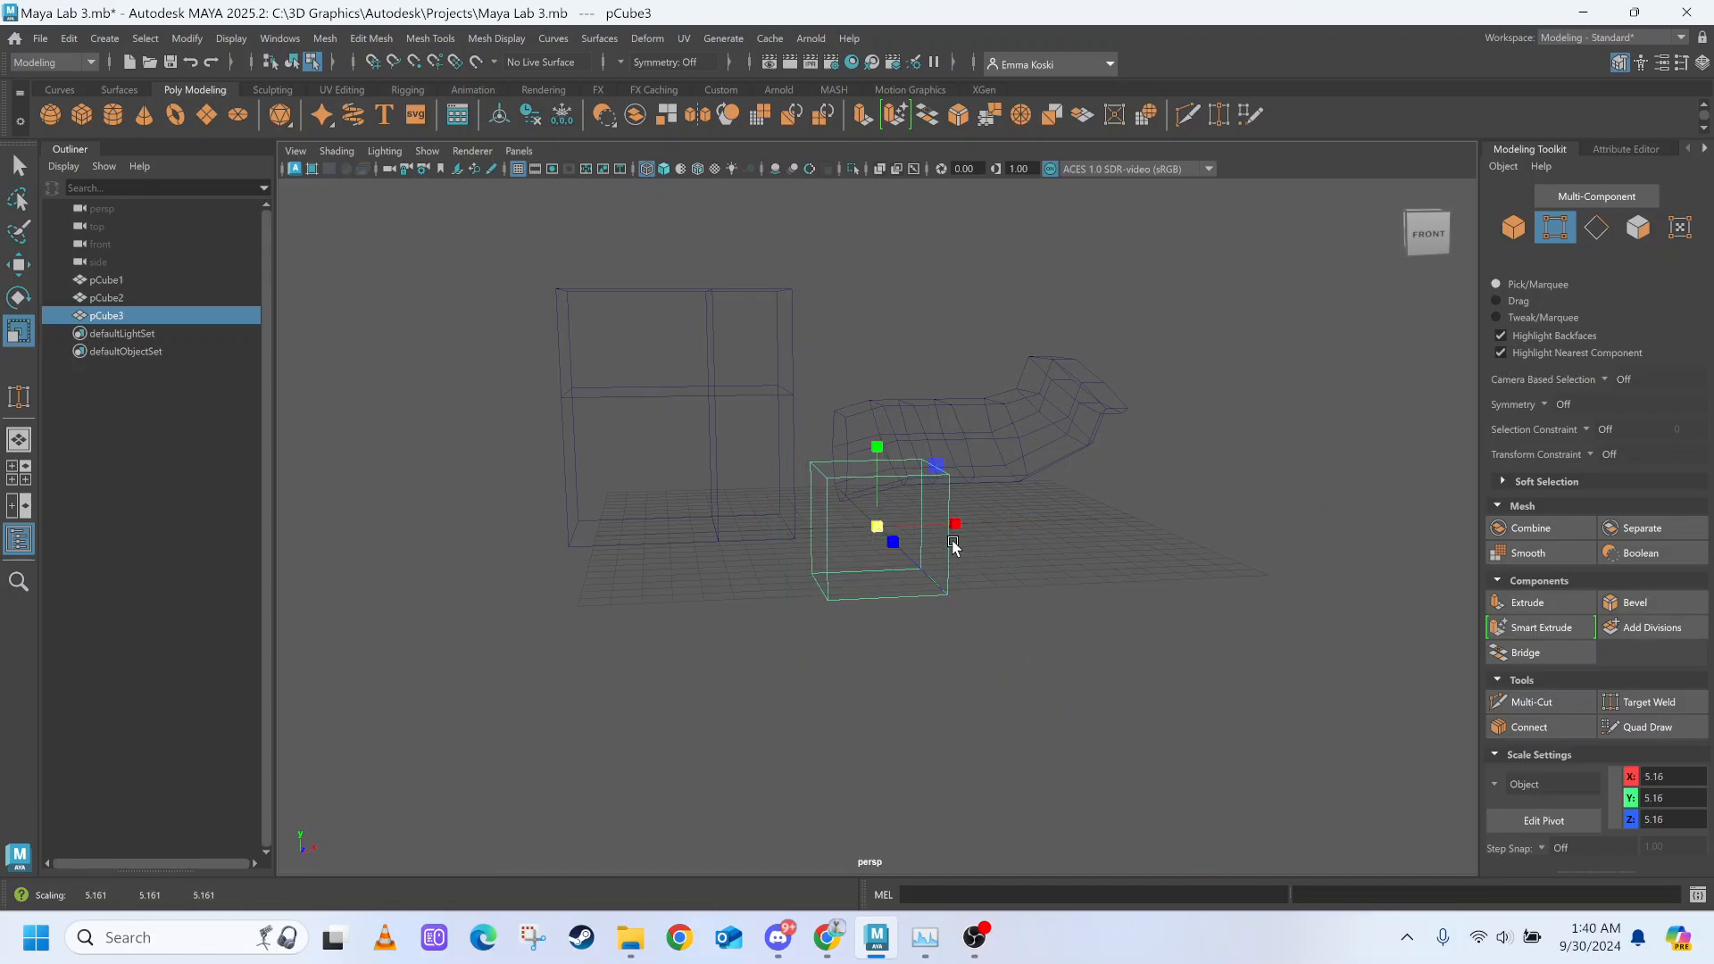
Turn on shaded display and move the newest cube about 19 units along X, clear of the other shapes.
key("w")
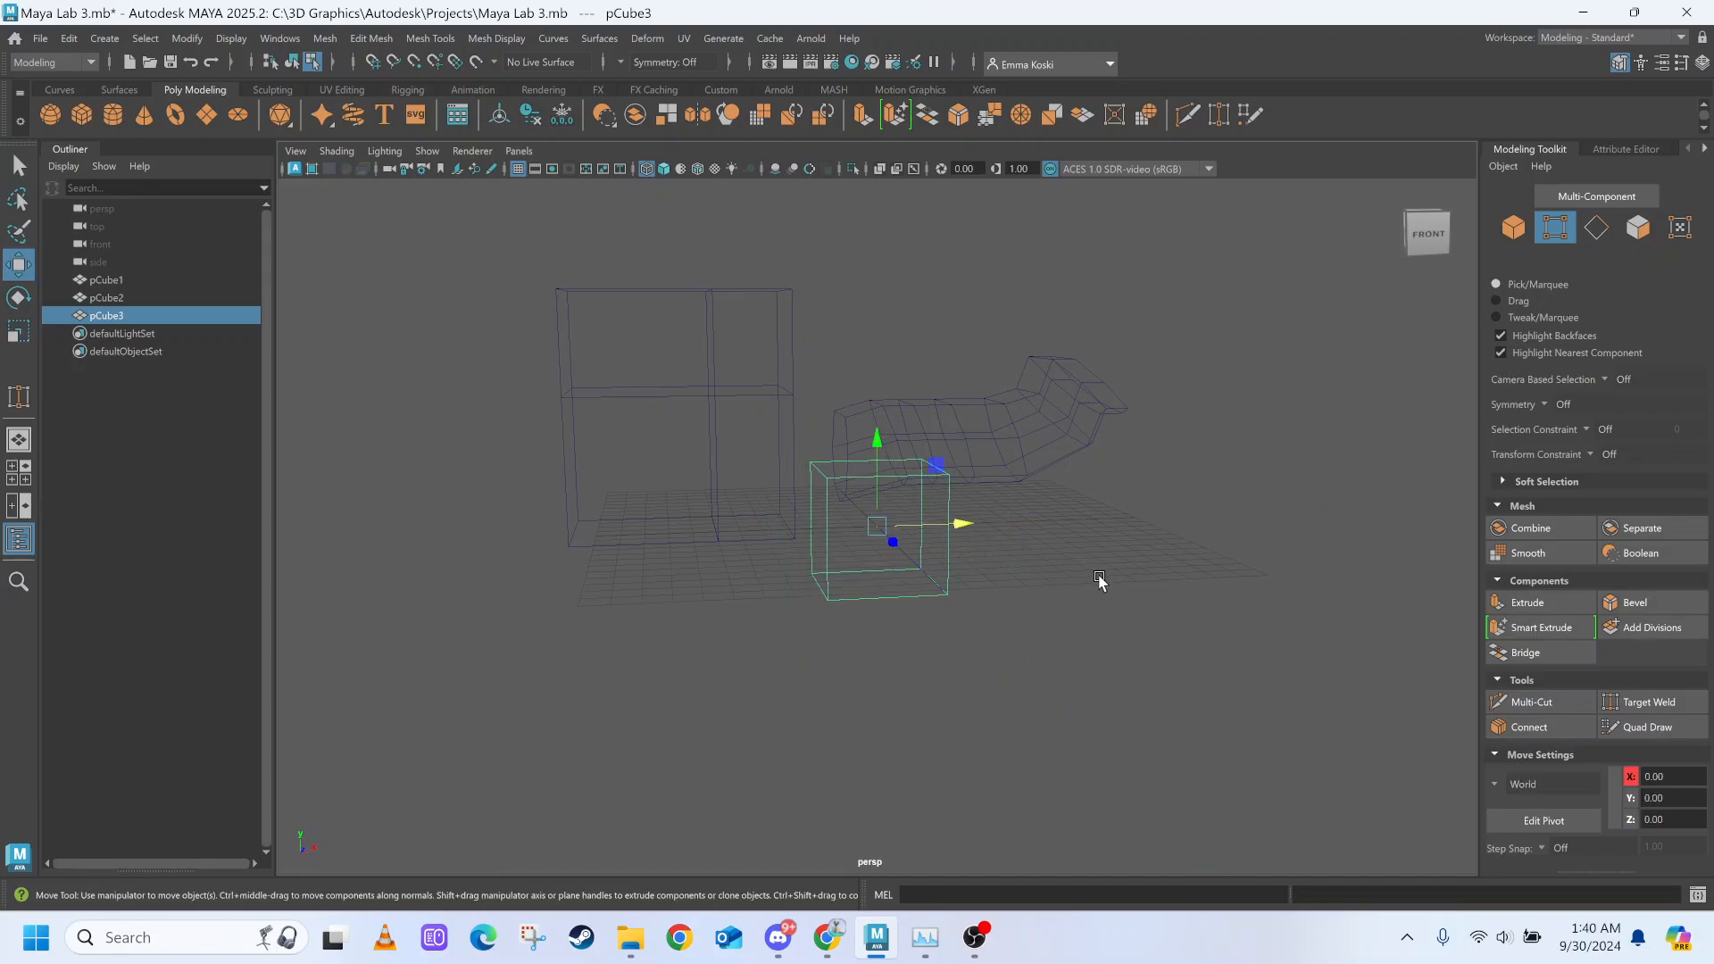
key("5")
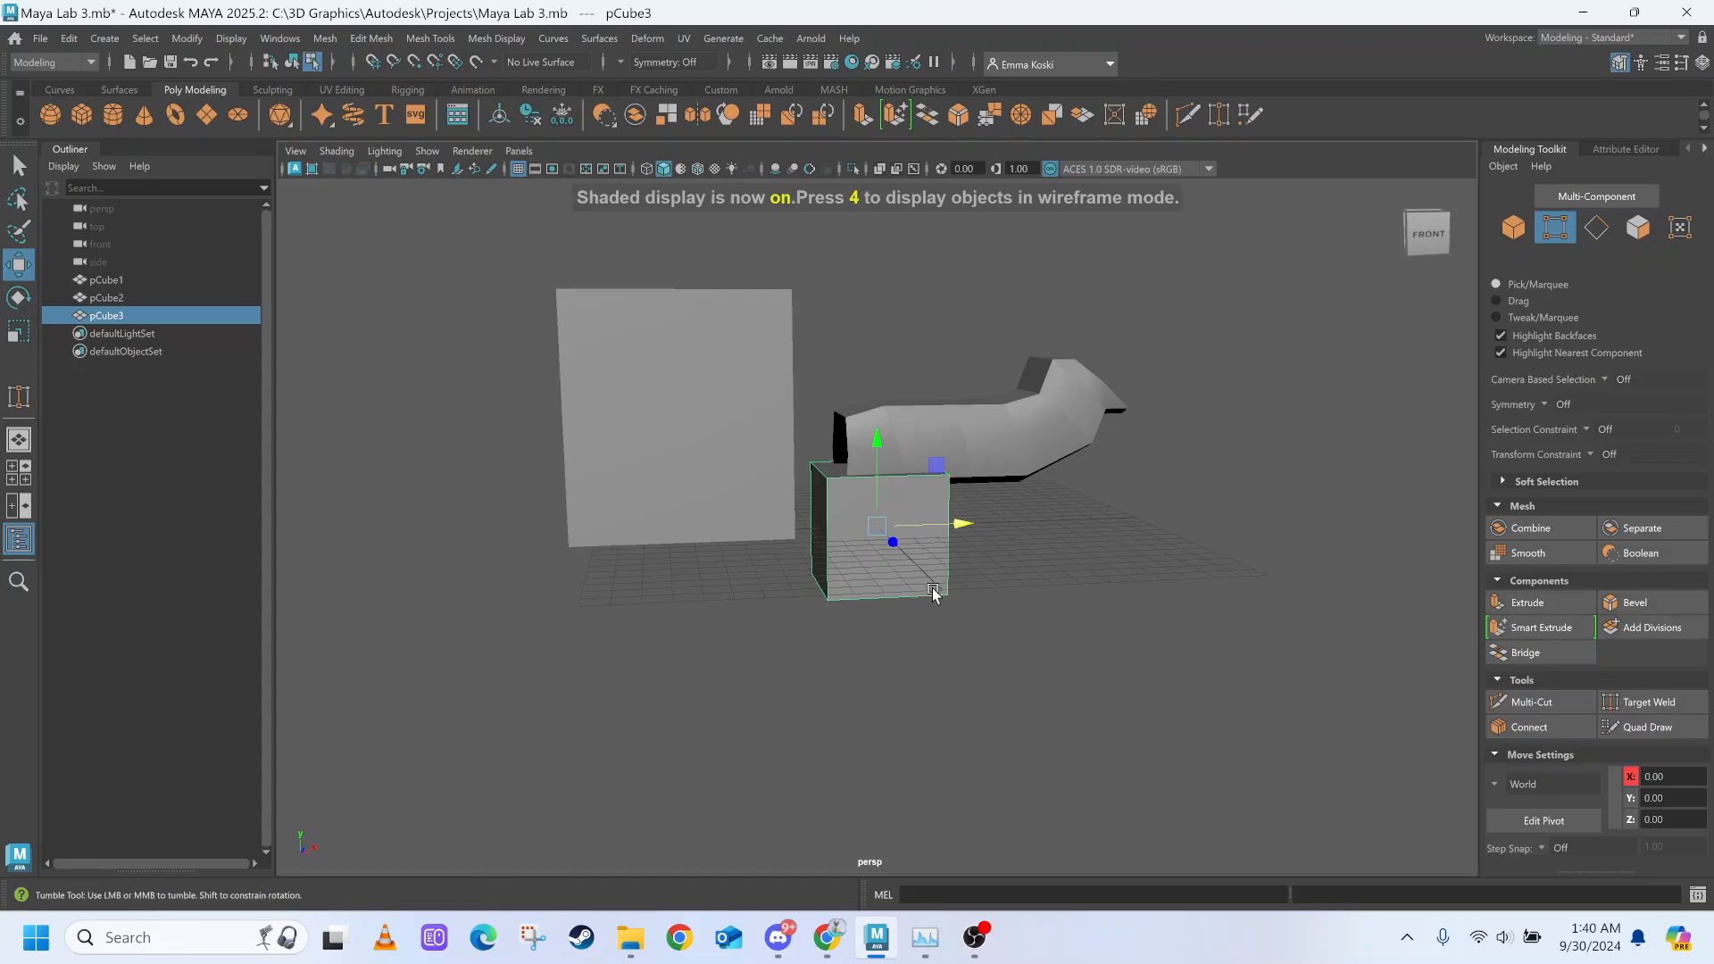
left_click_drag(950, 597, 921, 603, "alt")
left_click_drag(961, 536, 1441, 658)
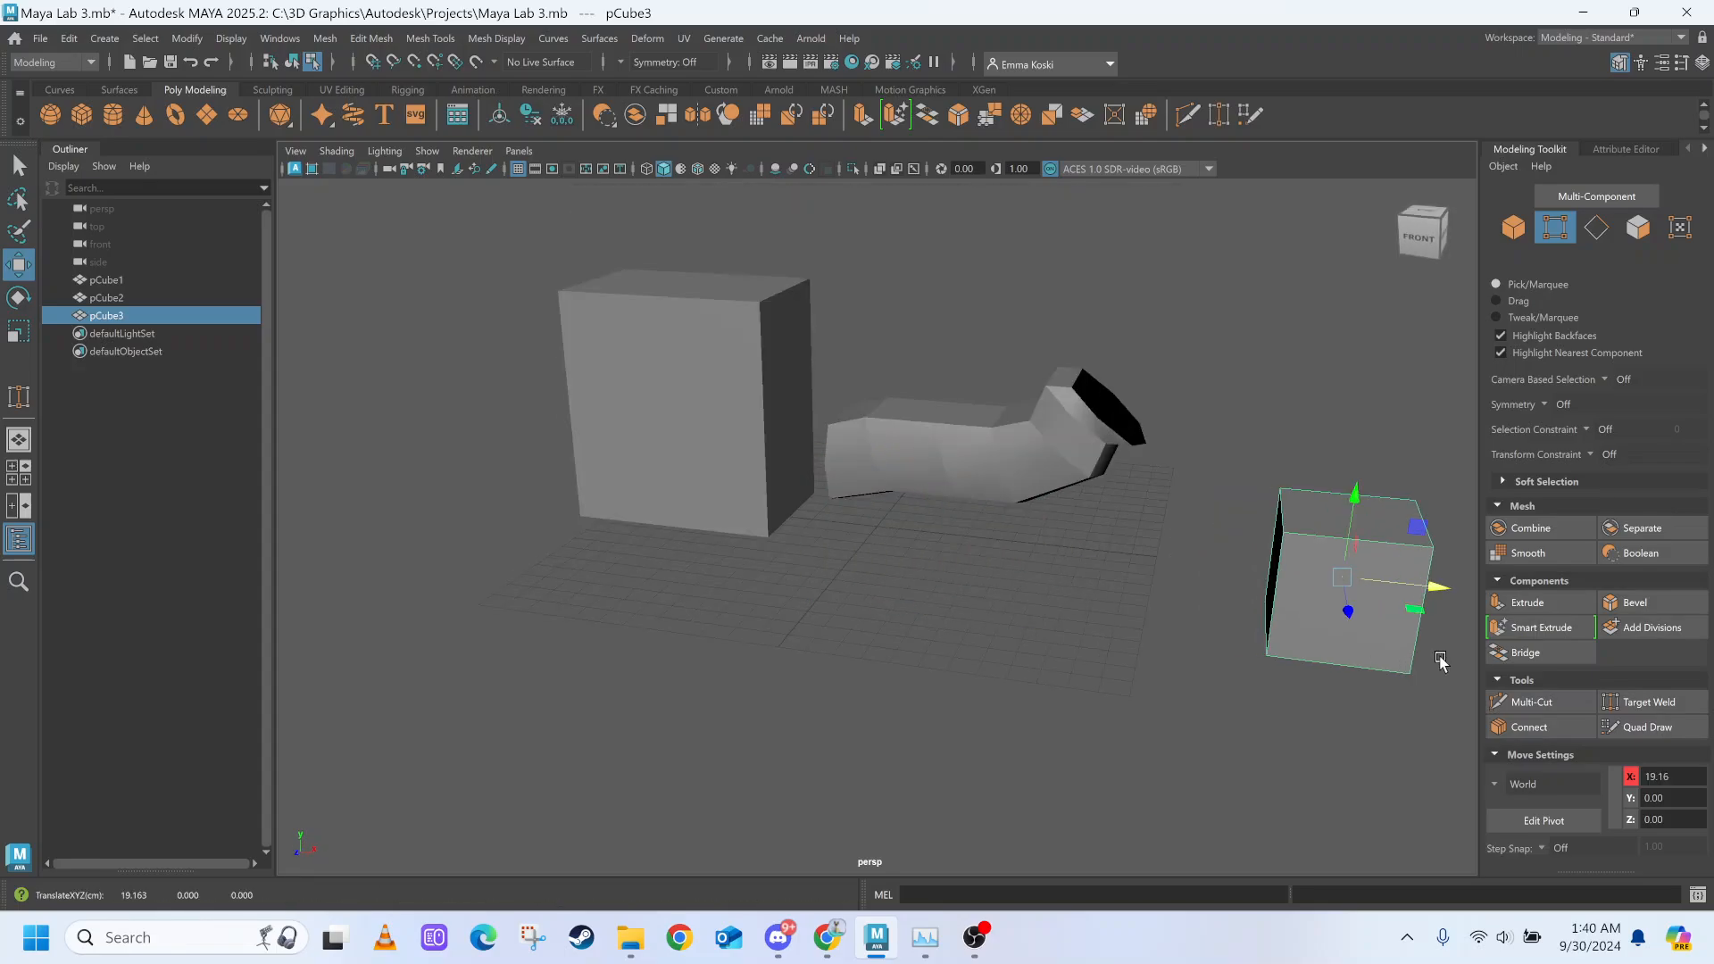
mouse_move(1143, 661)
left_mouse_down("alt")
mouse_move(1161, 649)
mouse_move(1059, 658)
mouse_move(1134, 656)
left_mouse_up("alt")
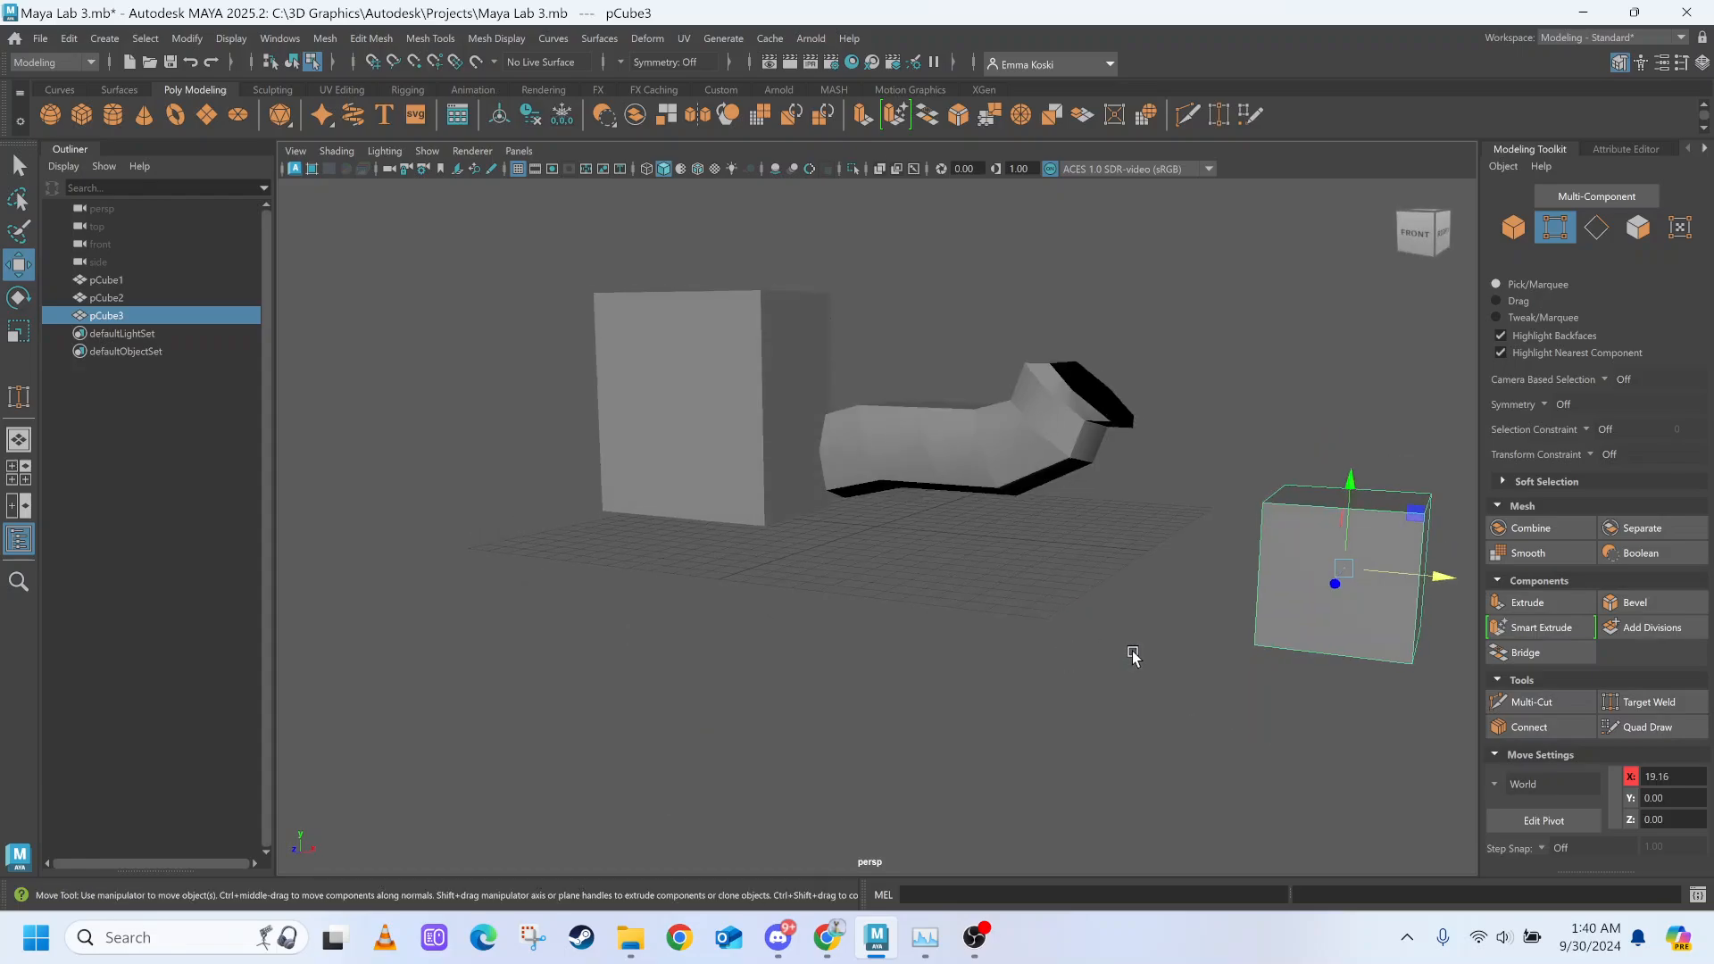
Reposition the newest cube in the front view, beneath the other two shapes at about X -1.99, Y -6.79.
key("space")
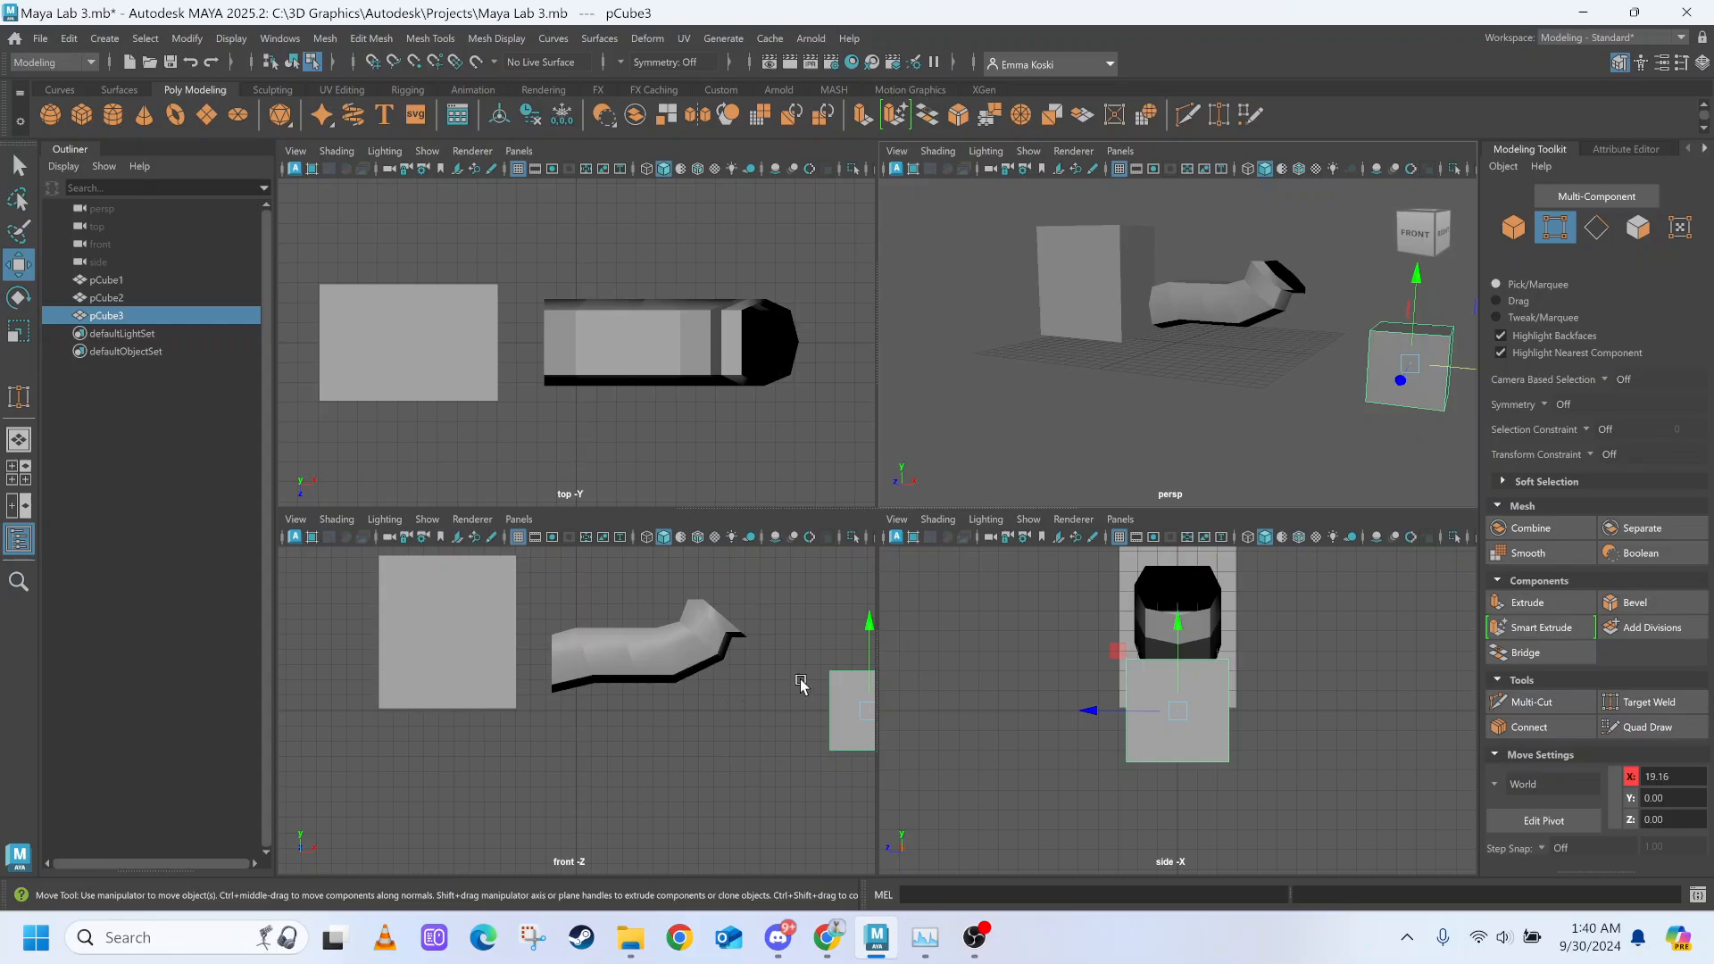
scroll(800, 684, "down", 3)
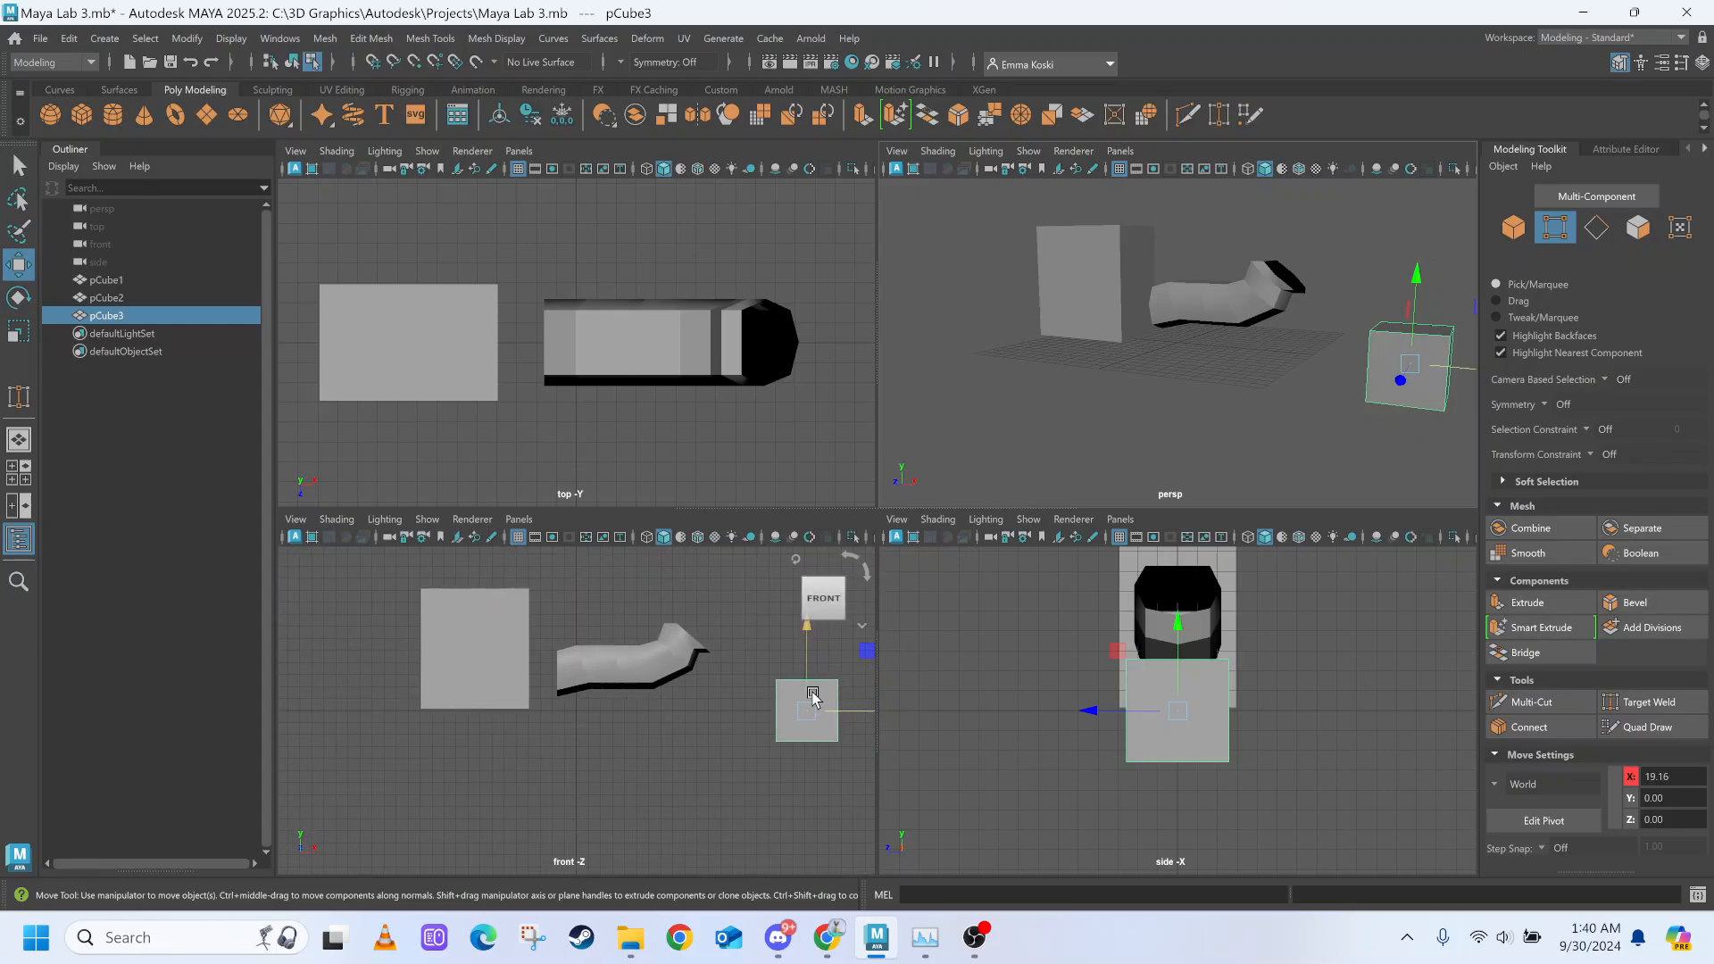
left_click_drag(813, 696, 554, 733)
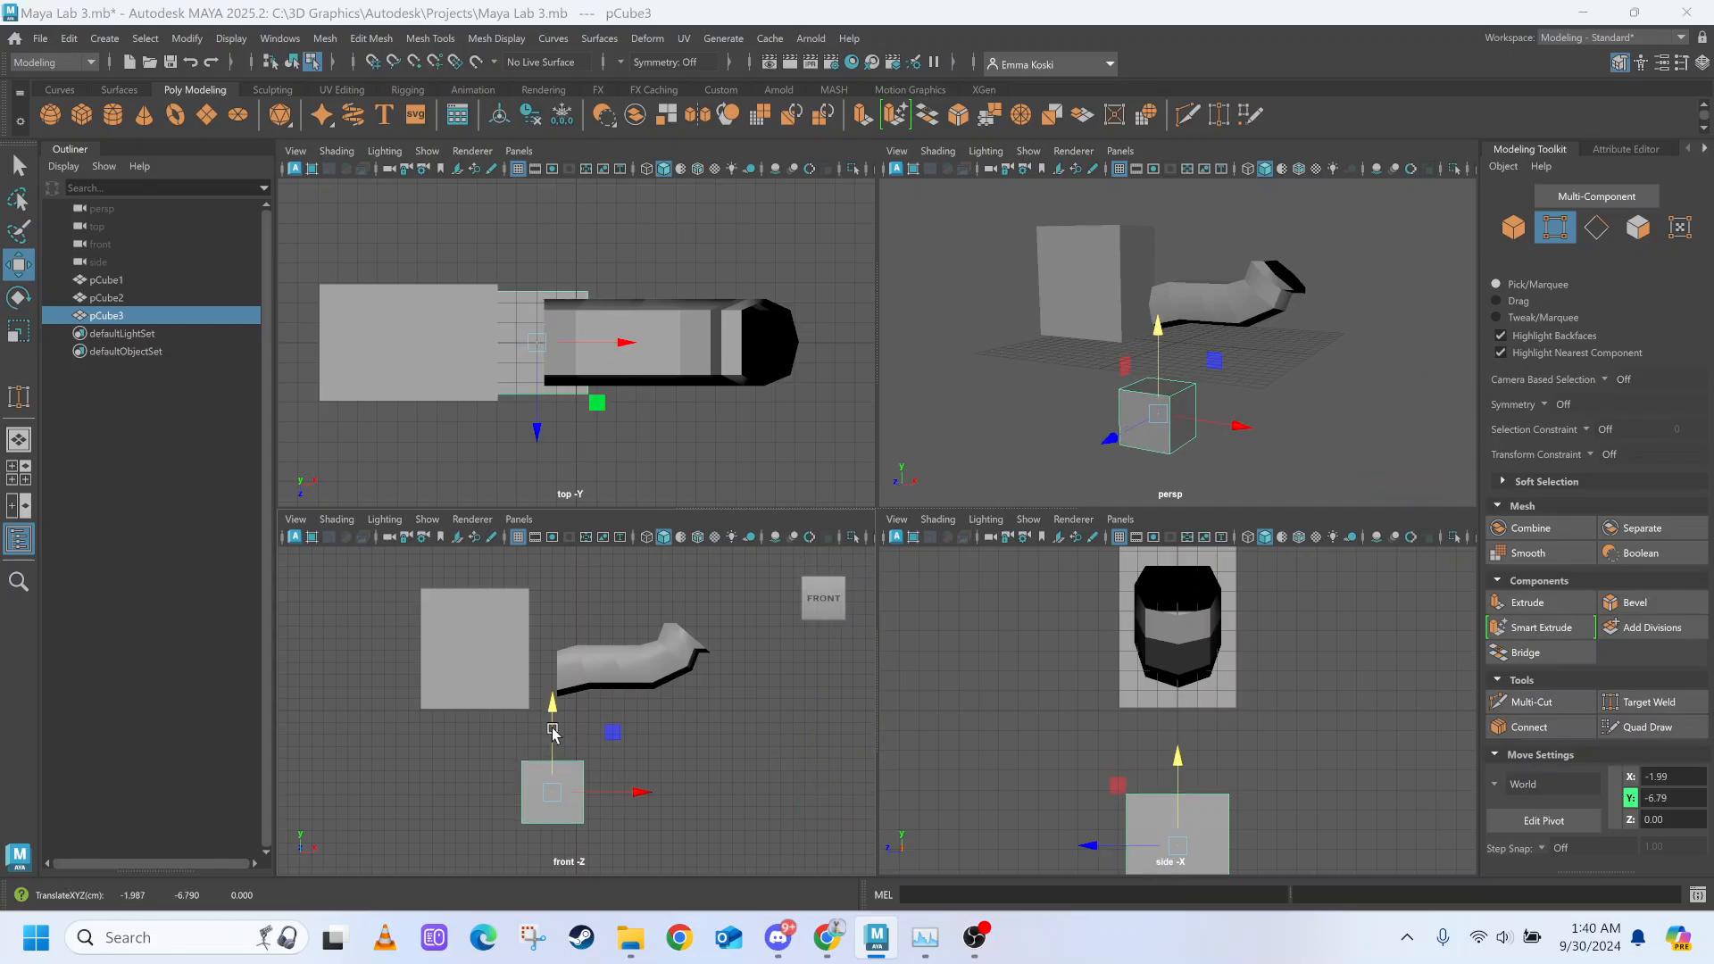
key("space")
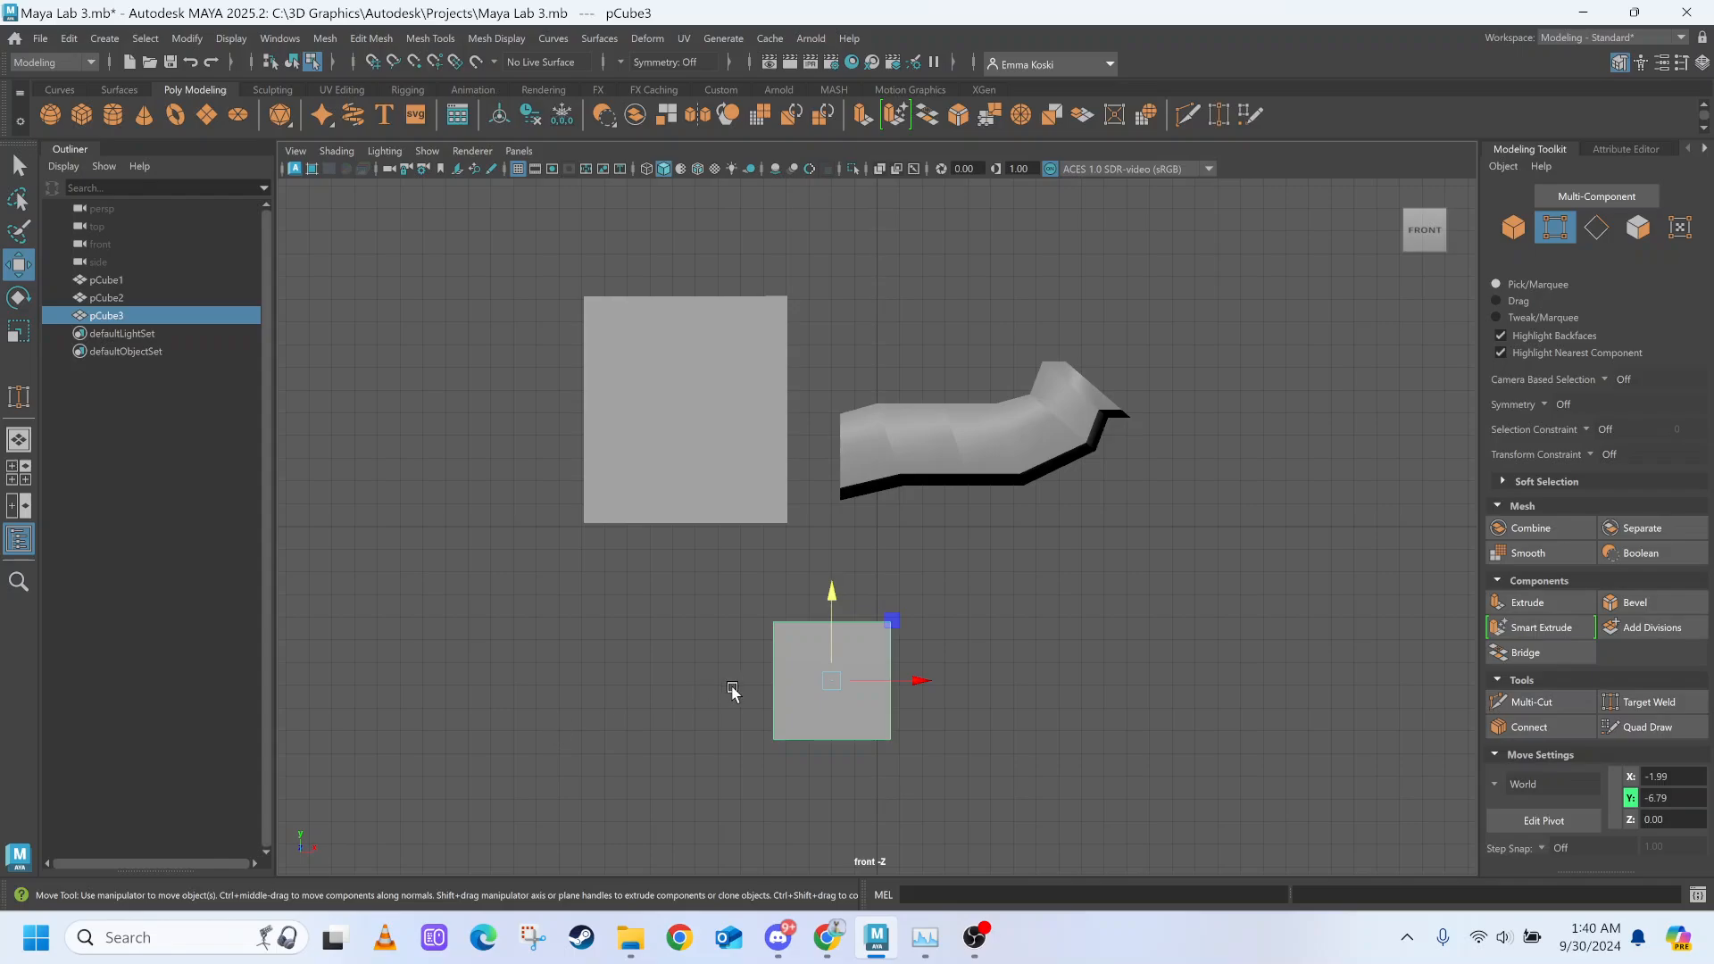
Try placing Multi-Cut points along the front top edge of the newest cube in the perspective view.
left_click(1514, 702)
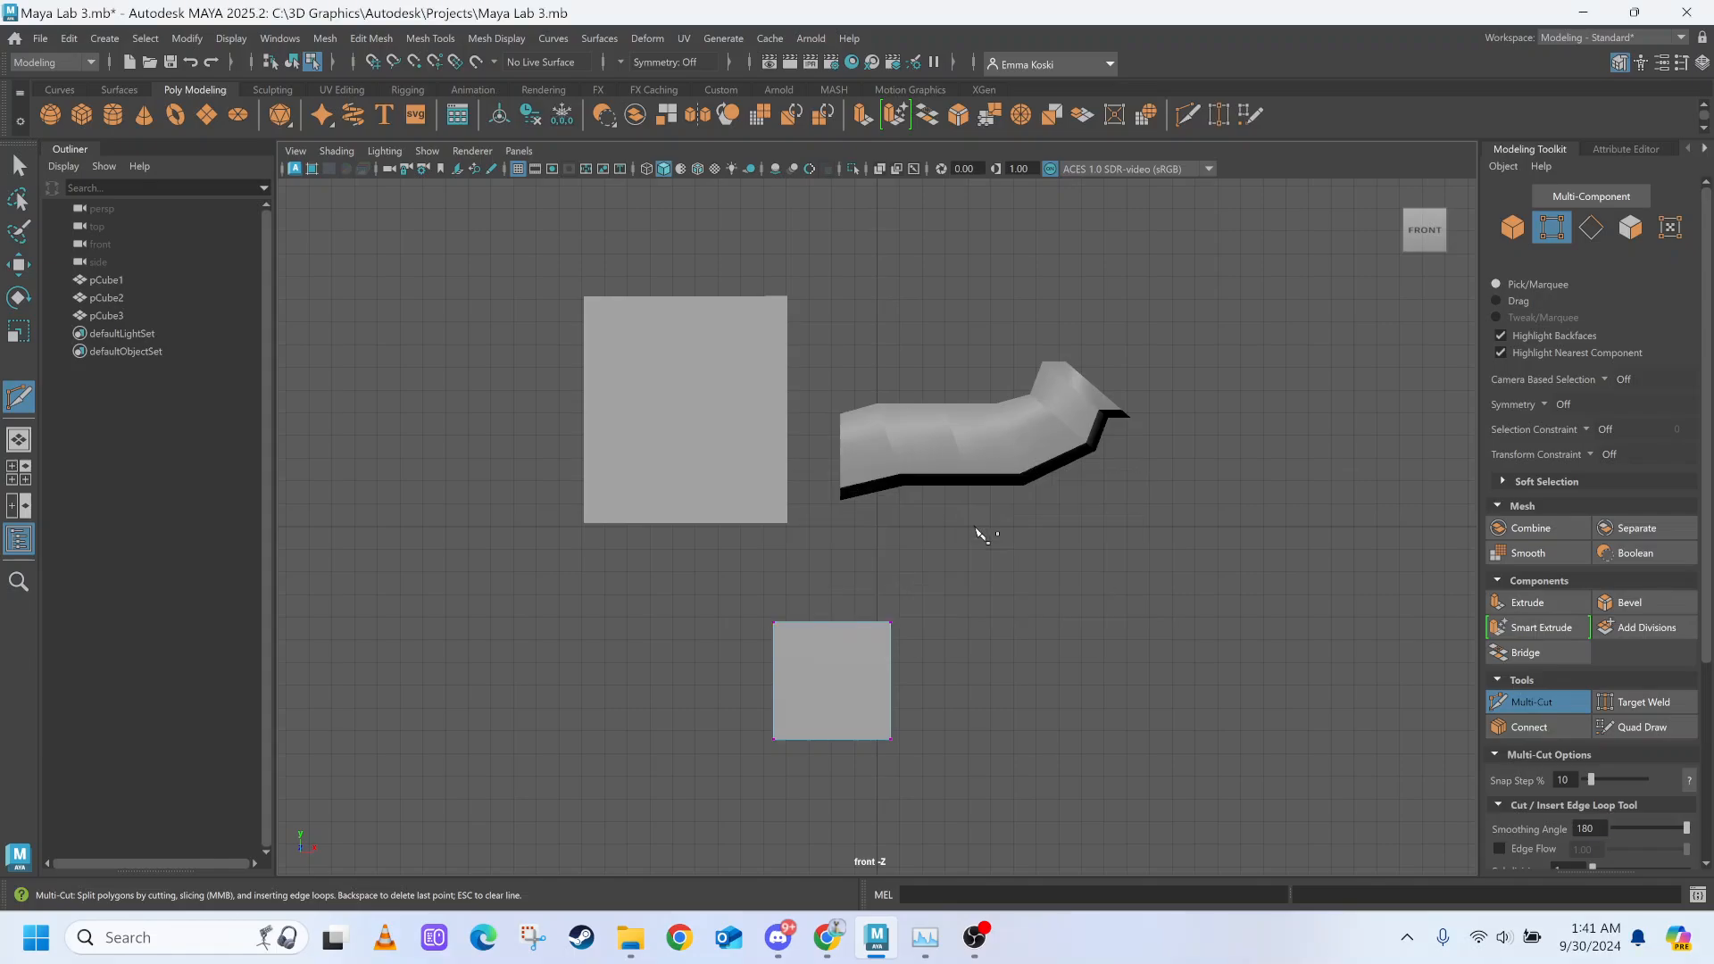
key("space")
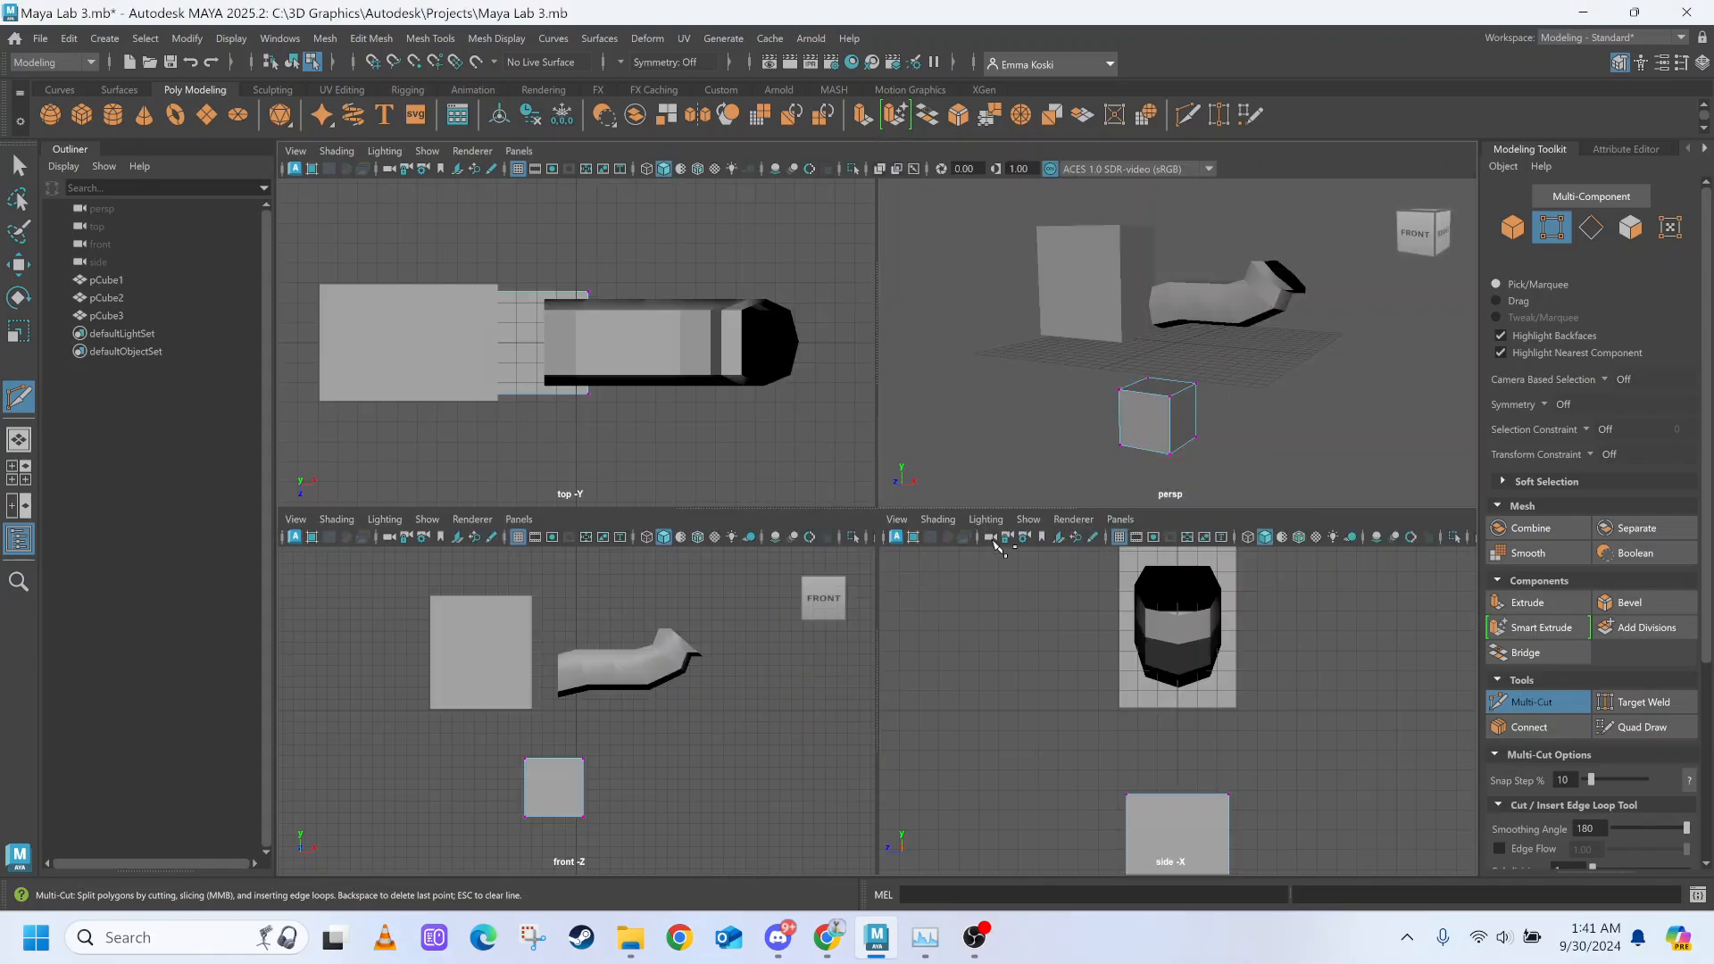
key("space")
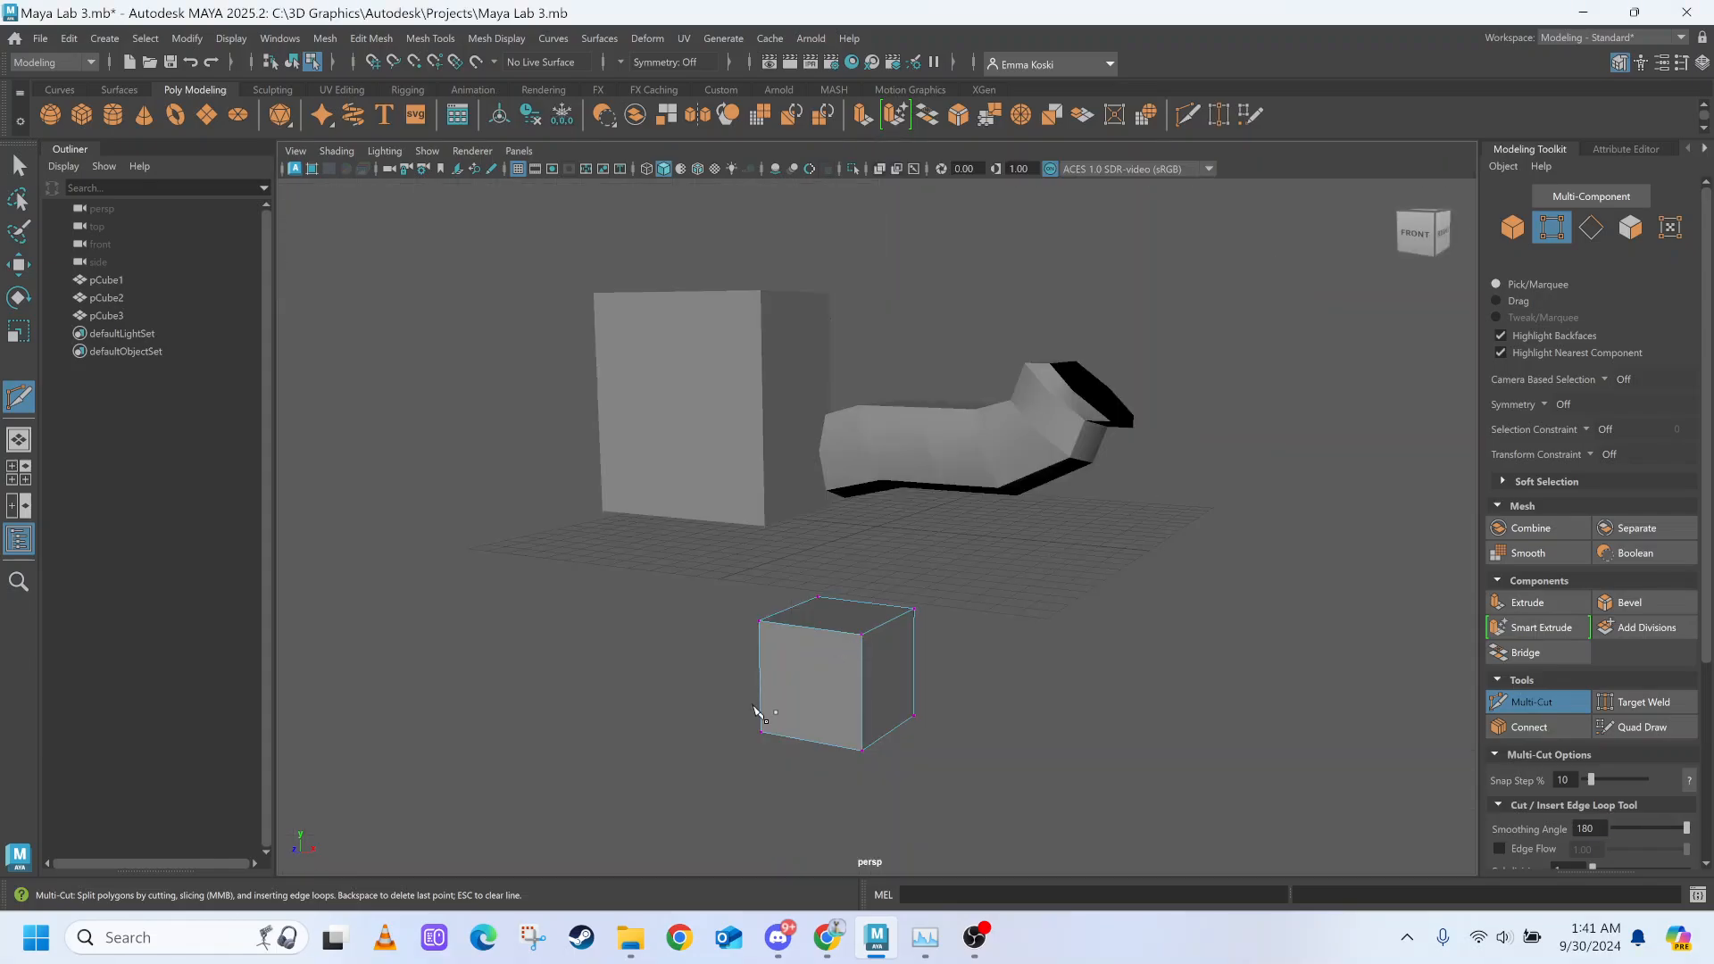
scroll(1270, 688, "up", 1)
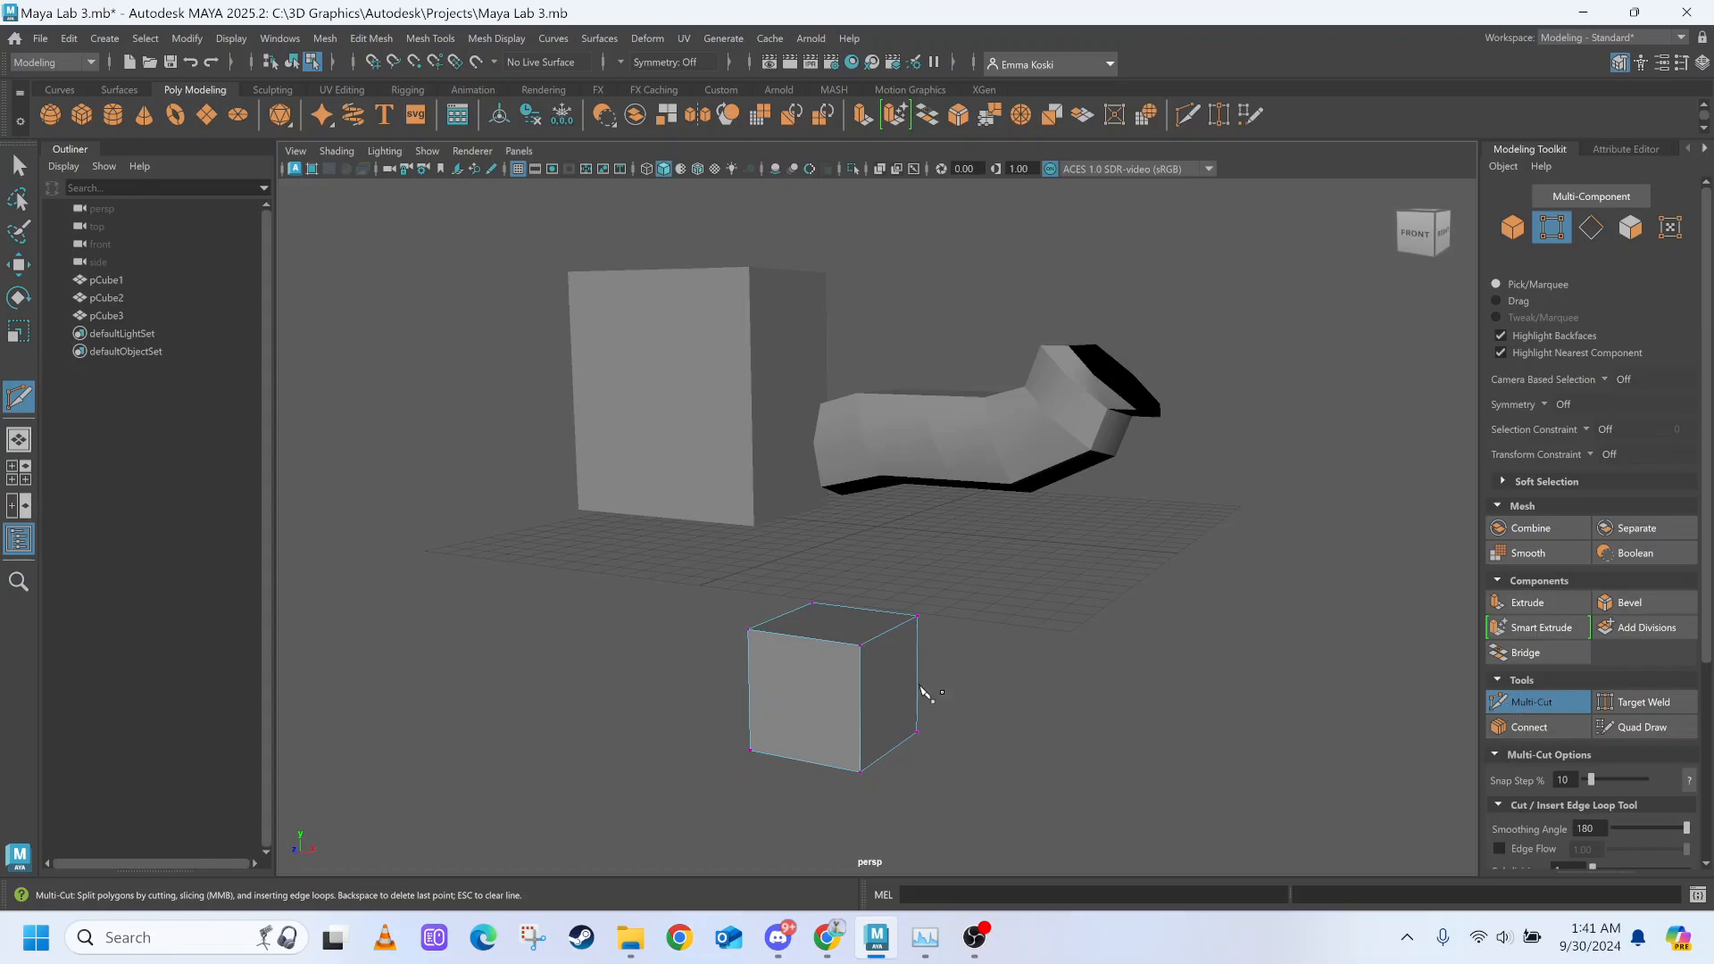
left_click(860, 645)
key("Escape")
left_click(748, 629)
left_click(860, 645)
left_click_drag(880, 634, 815, 643, "alt")
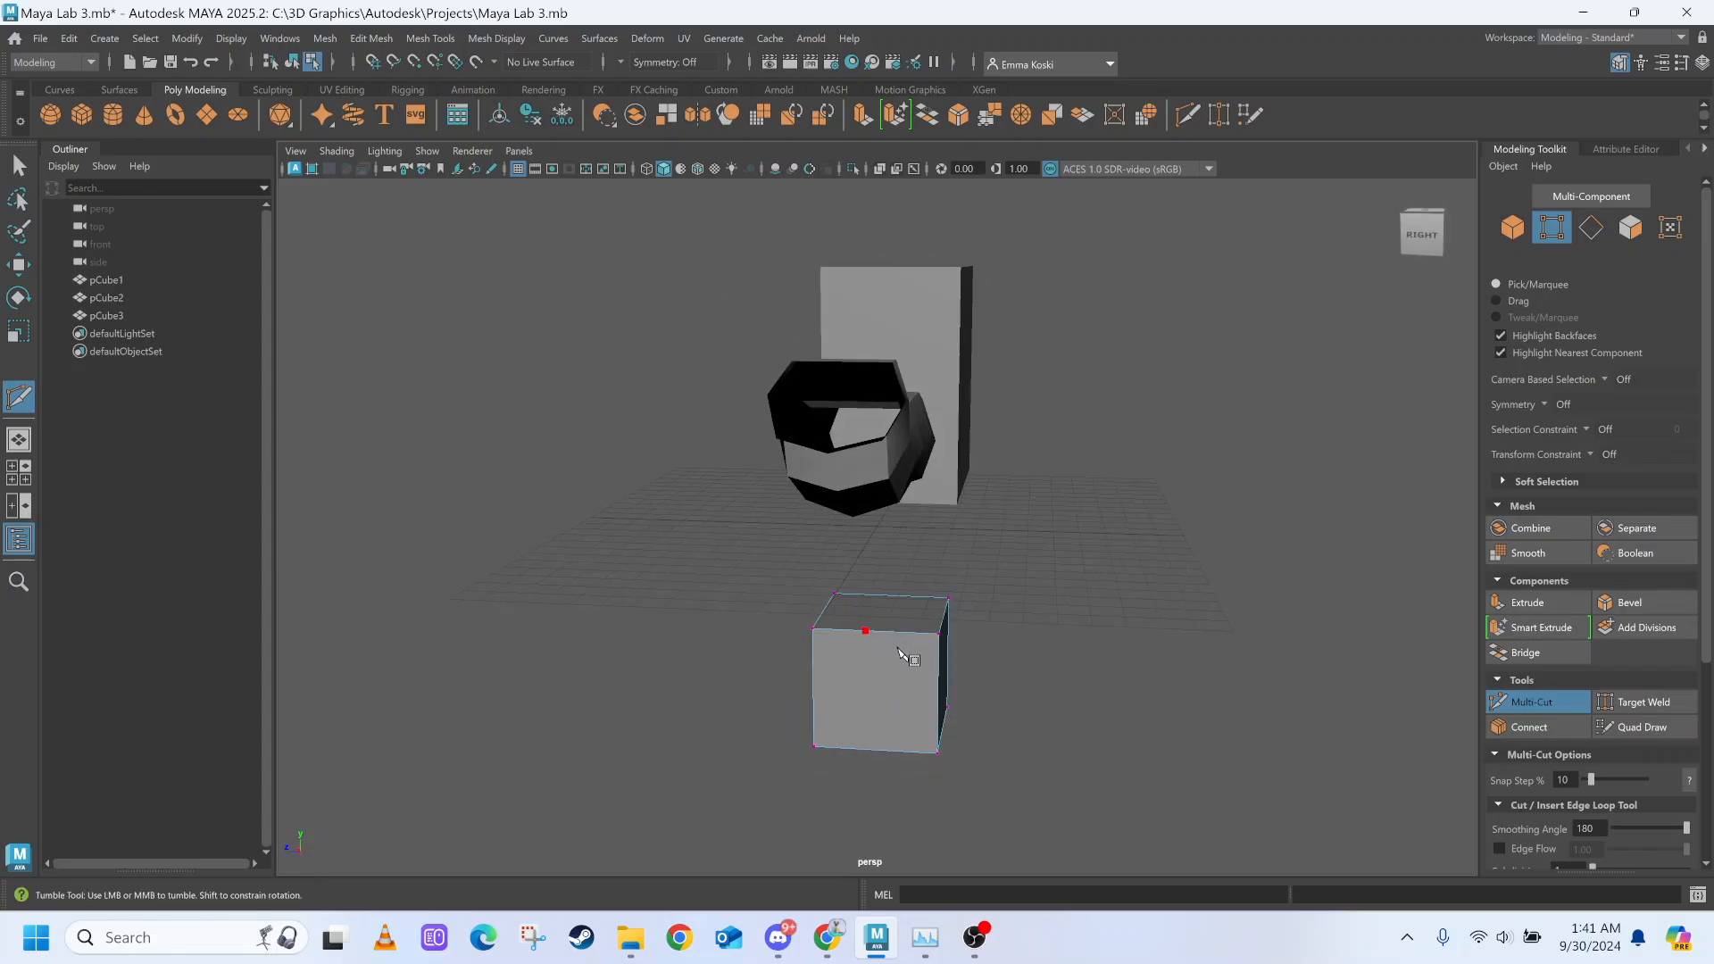
Try a Multi-Cut across the cube's side and top faces from a top edge, and undo the latest cut points.
left_click(865, 631)
left_click(812, 628)
left_click(881, 631)
left_click_drag(893, 690, 832, 668, "alt")
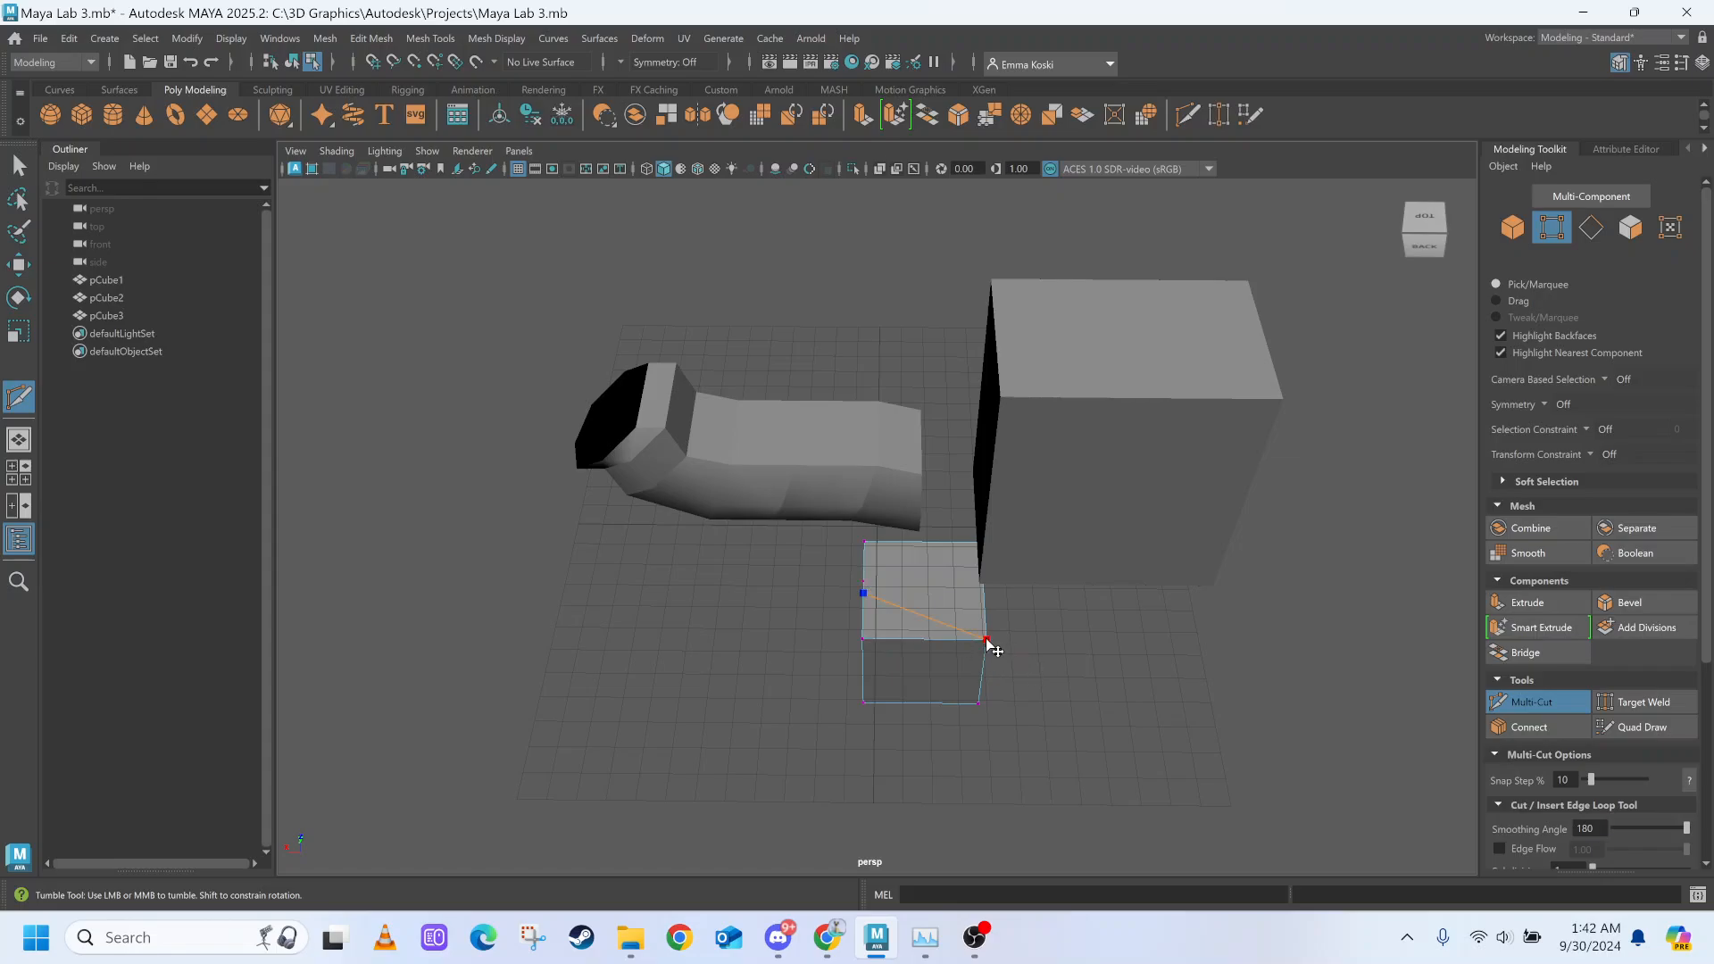
left_click_drag(905, 651, 944, 640, "alt")
key("ctrl+z")
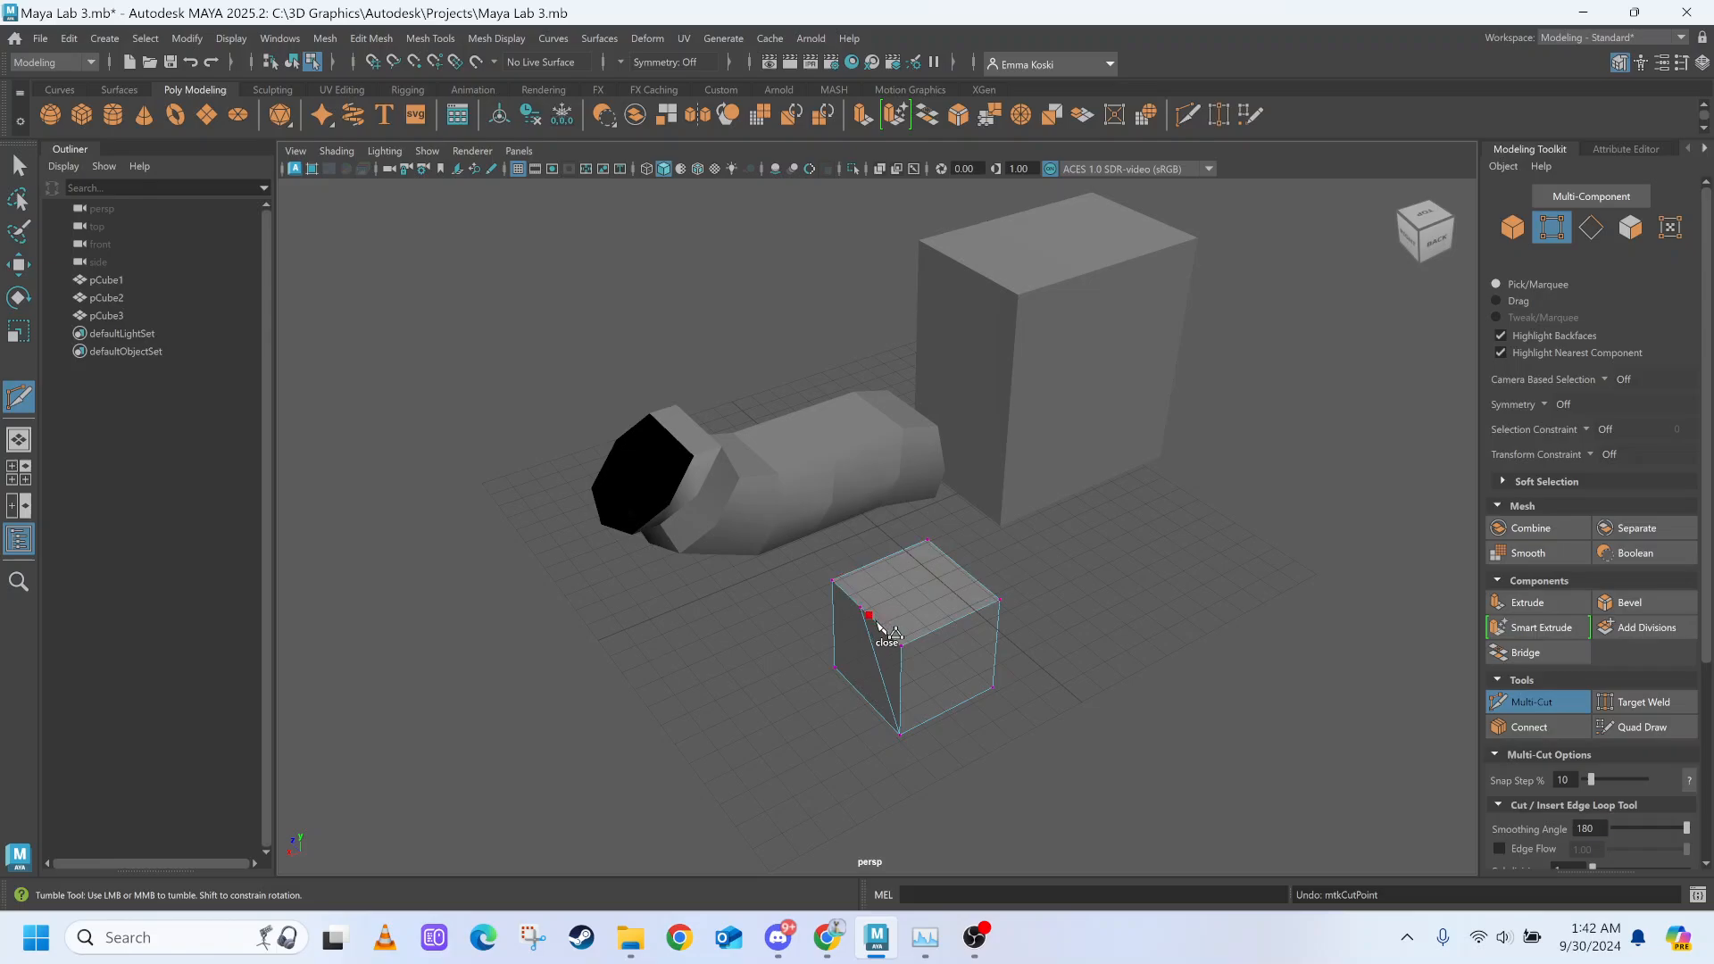
key("ctrl+z")
Try inserting an edge loop around the cube, and undo everything back to before the cube was created.
left_click(921, 724, "ctrl")
left_click_drag(1060, 644, 1166, 631, "alt")
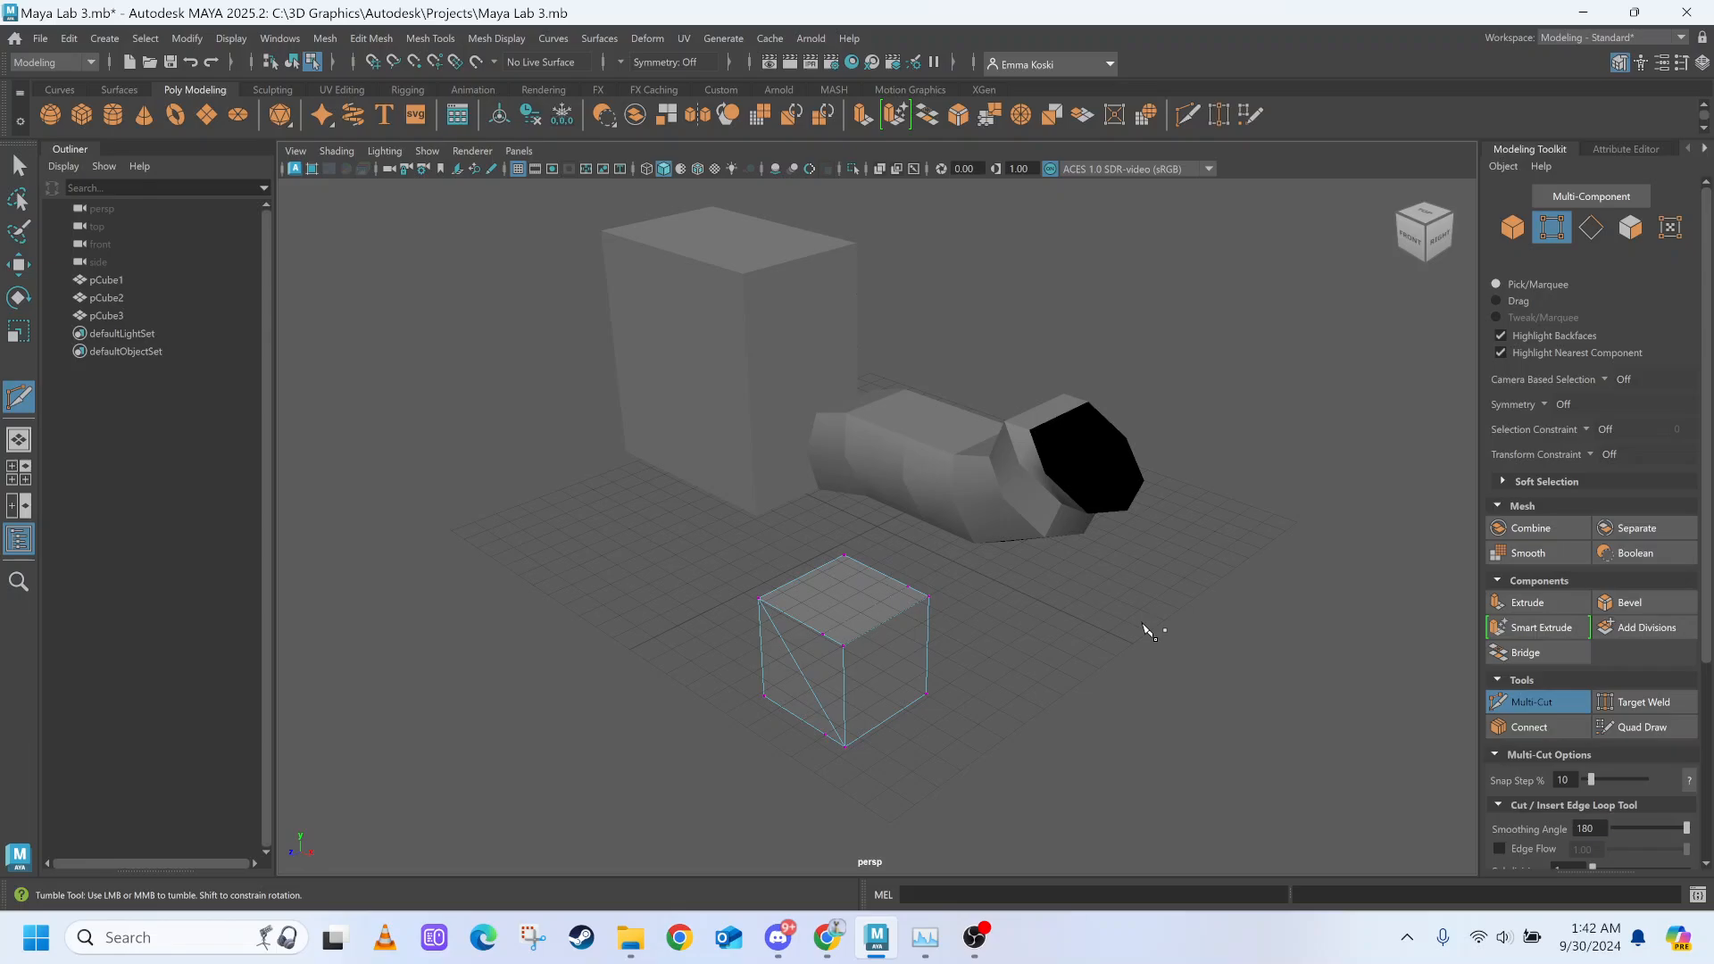
key("ctrl+z")
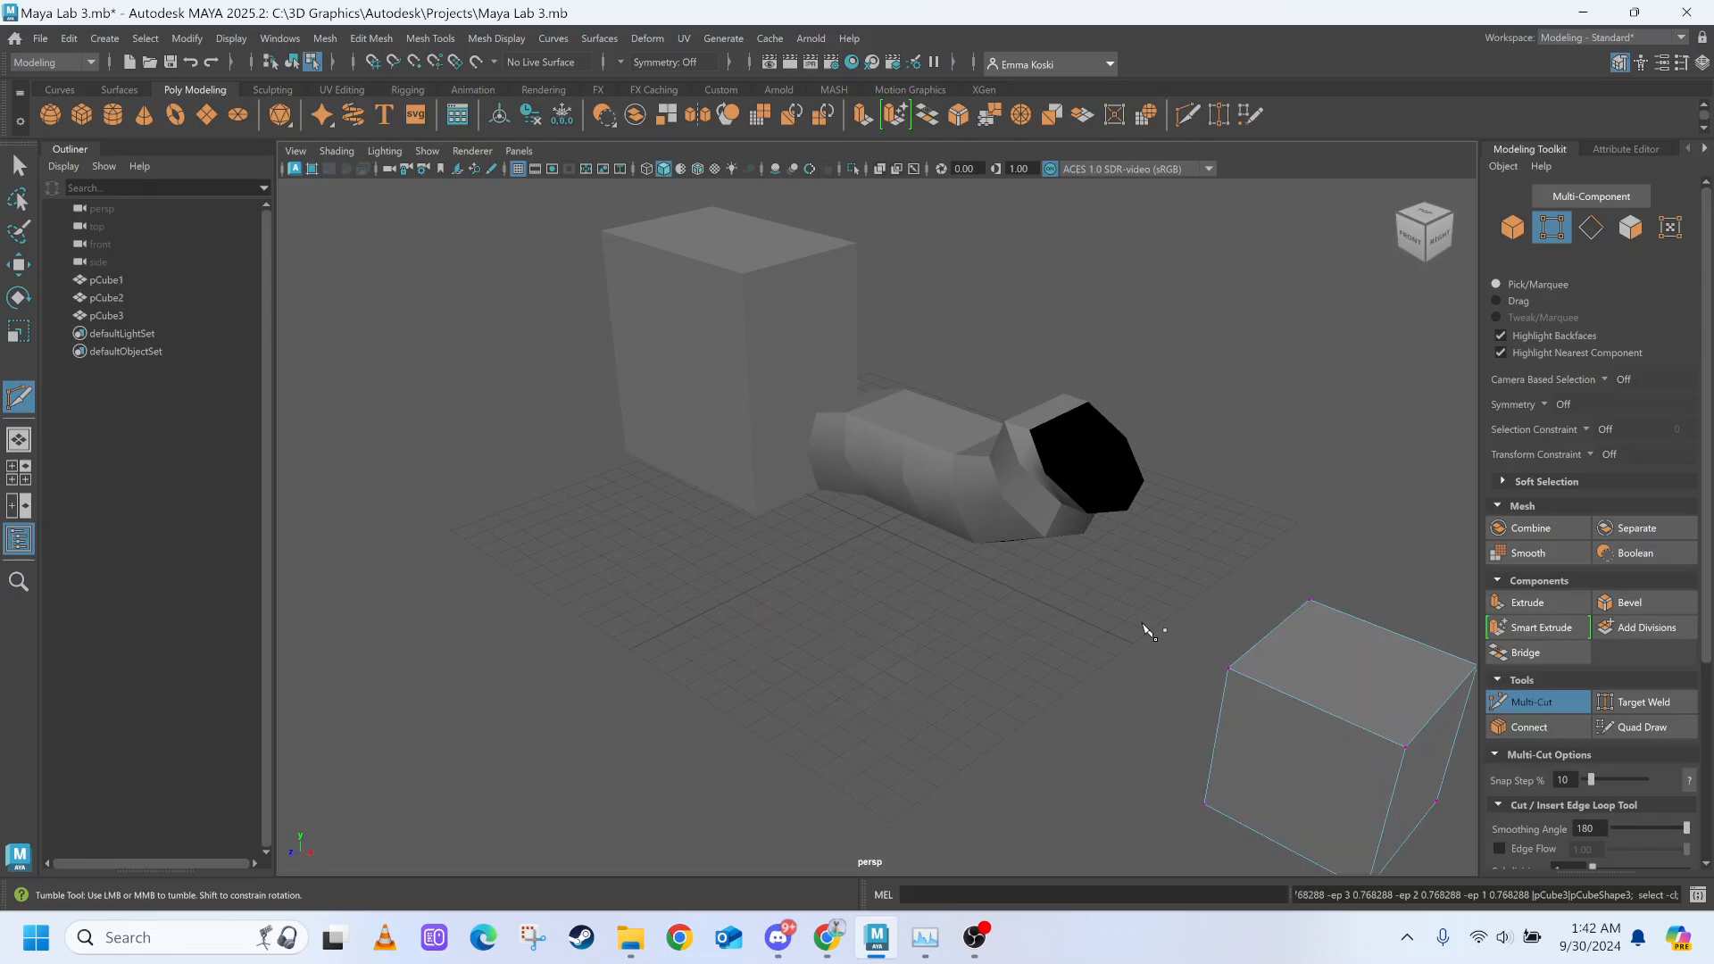
key("ctrl+z")
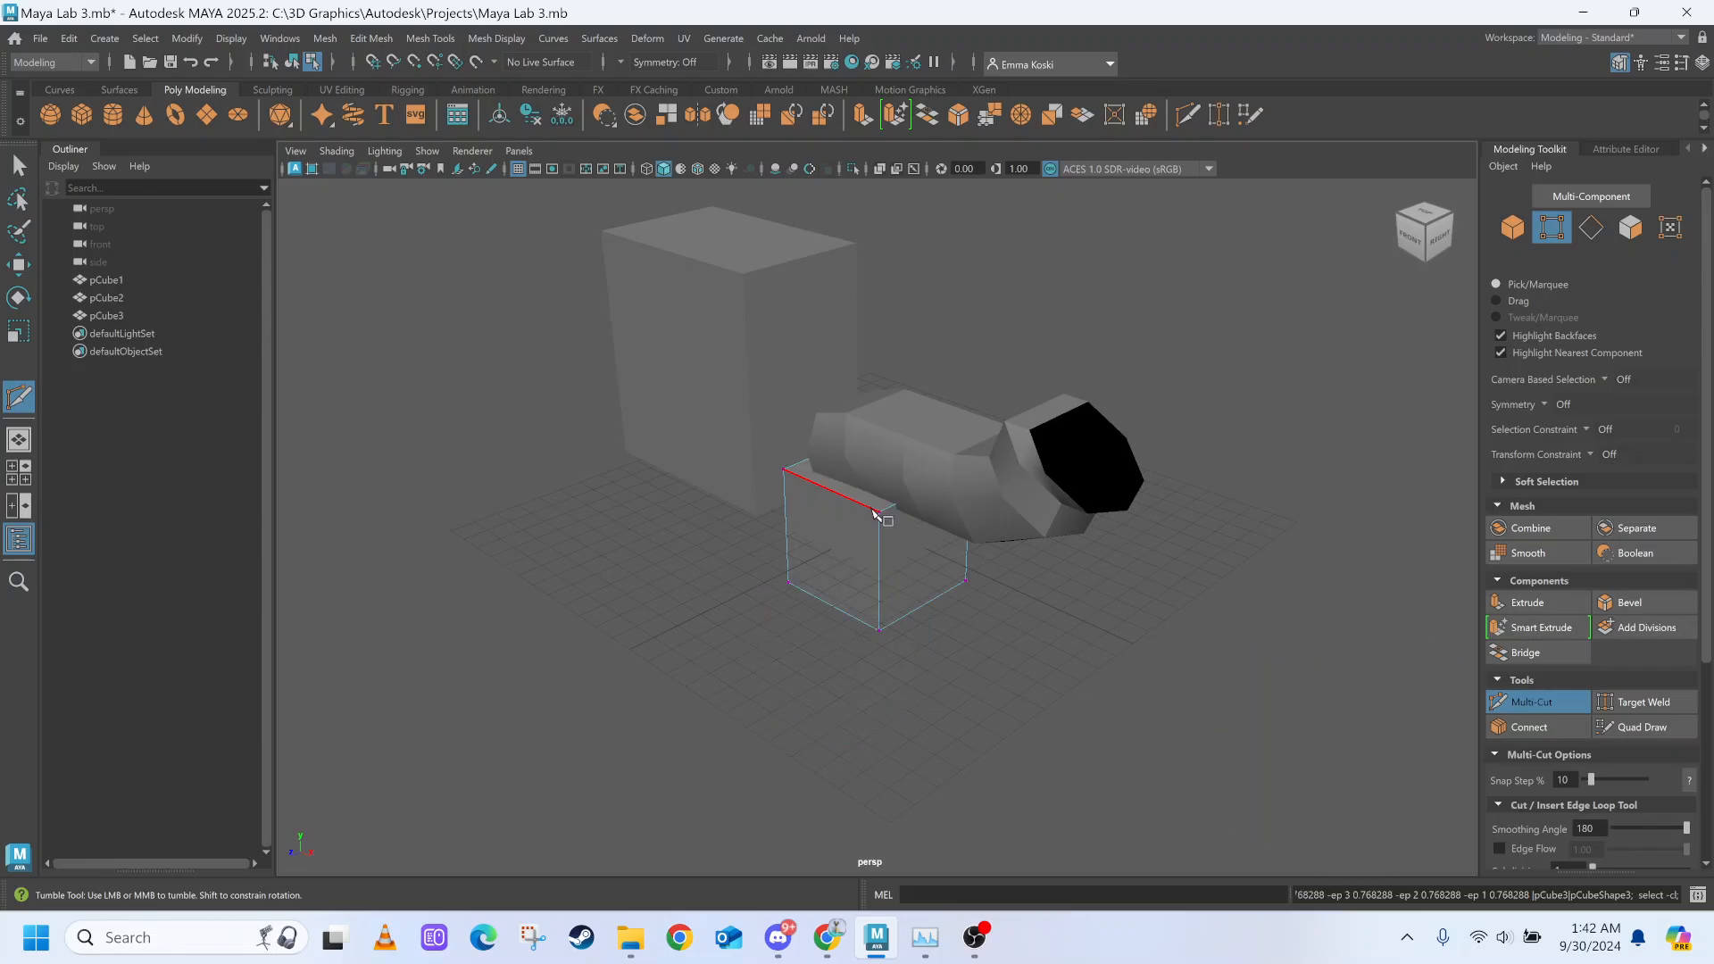
key("ctrl+z")
Create a new polygon cube, lower it below the other shapes, and scale it up uniformly by about 4.34.
key("w")
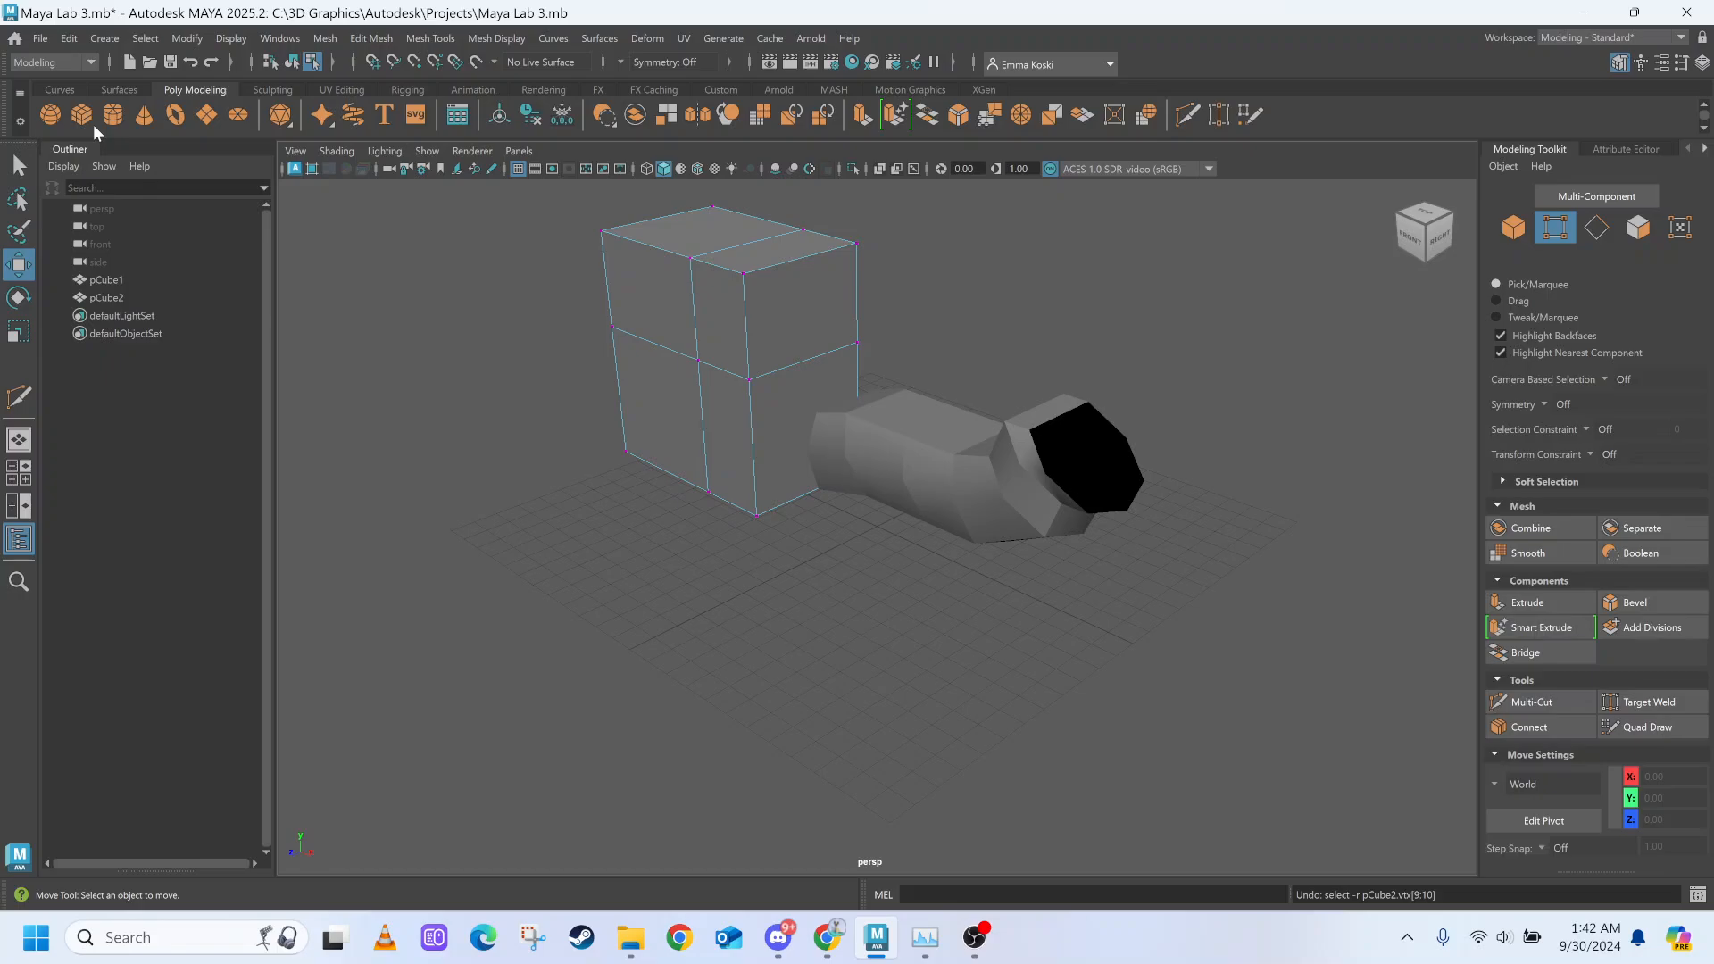
left_click(91, 123)
left_click_drag(876, 451, 868, 592)
key("r")
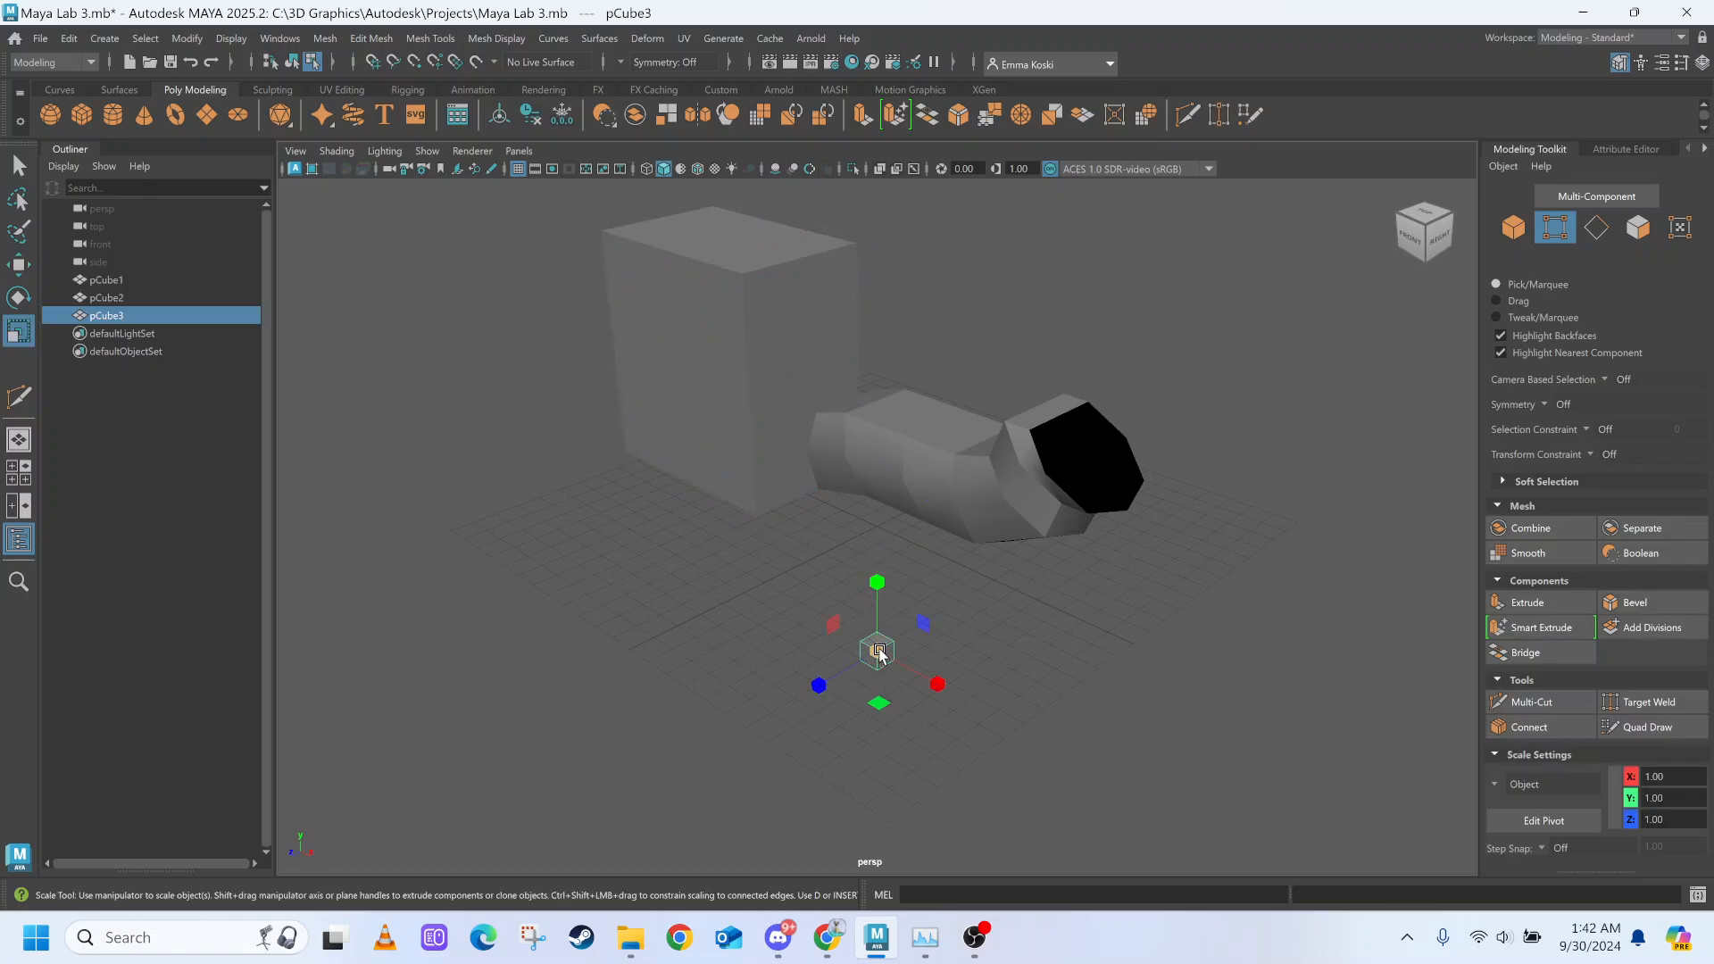
left_click_drag(877, 652, 948, 715)
Try a vertical Multi-Cut down the middle of the new cube's front face, and undo it together with the cube's scaling.
left_click(1504, 708)
left_click(1504, 708)
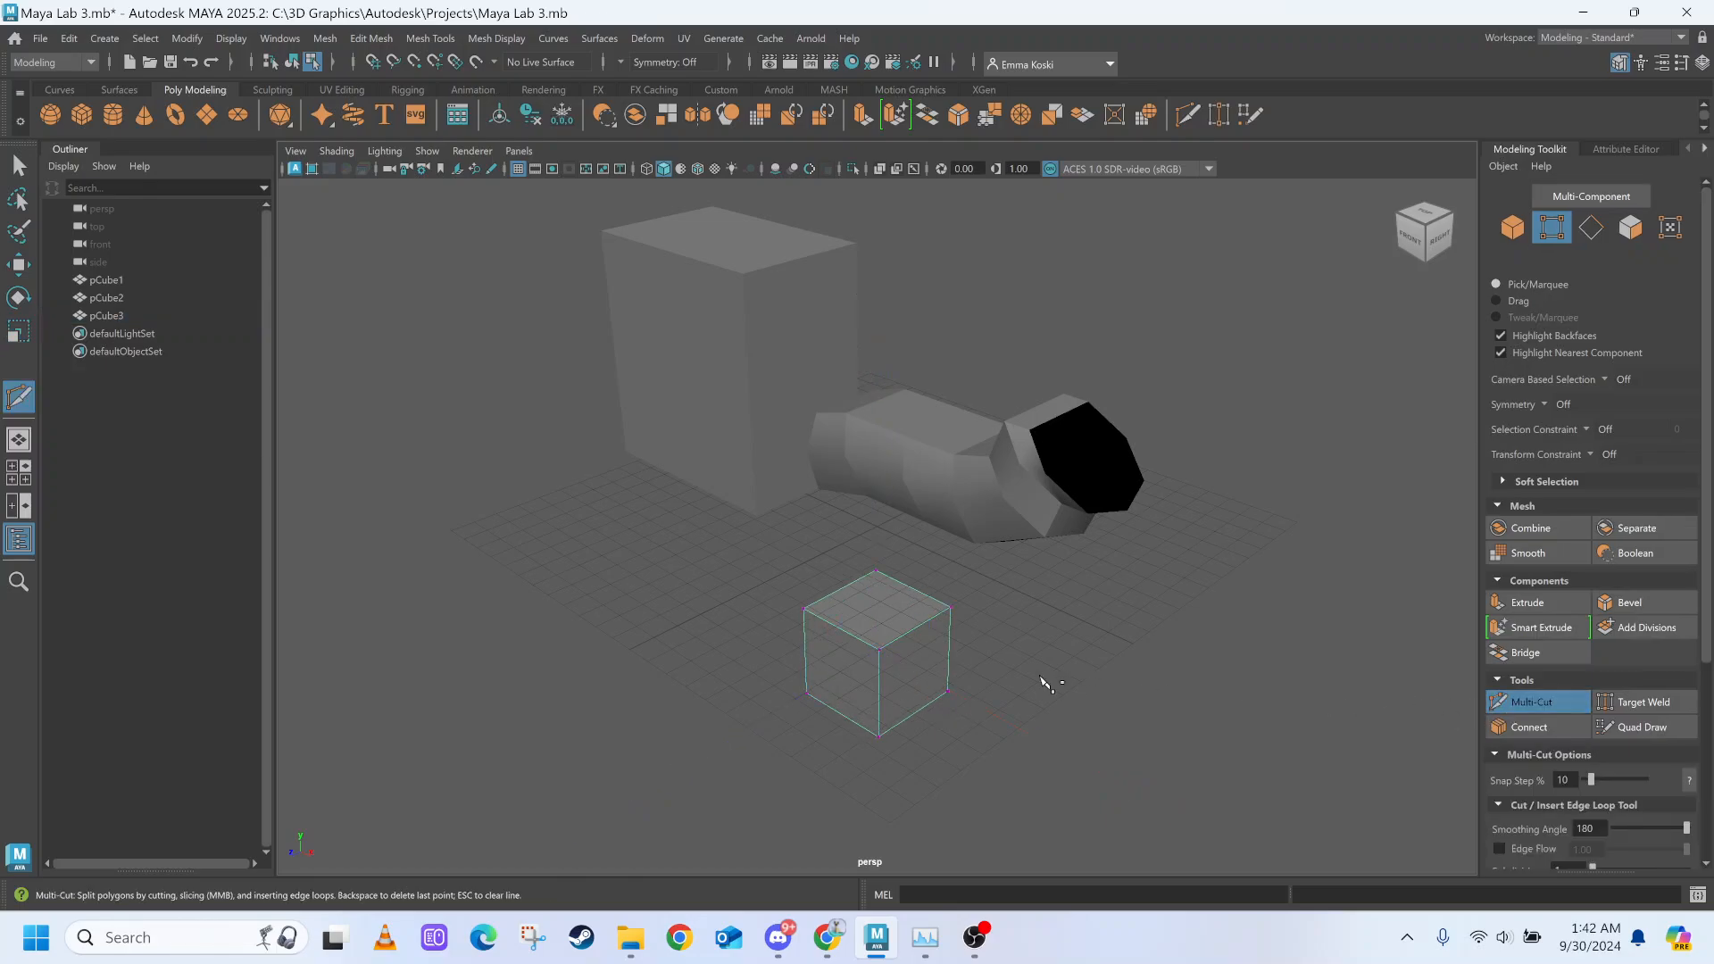
left_click(843, 627)
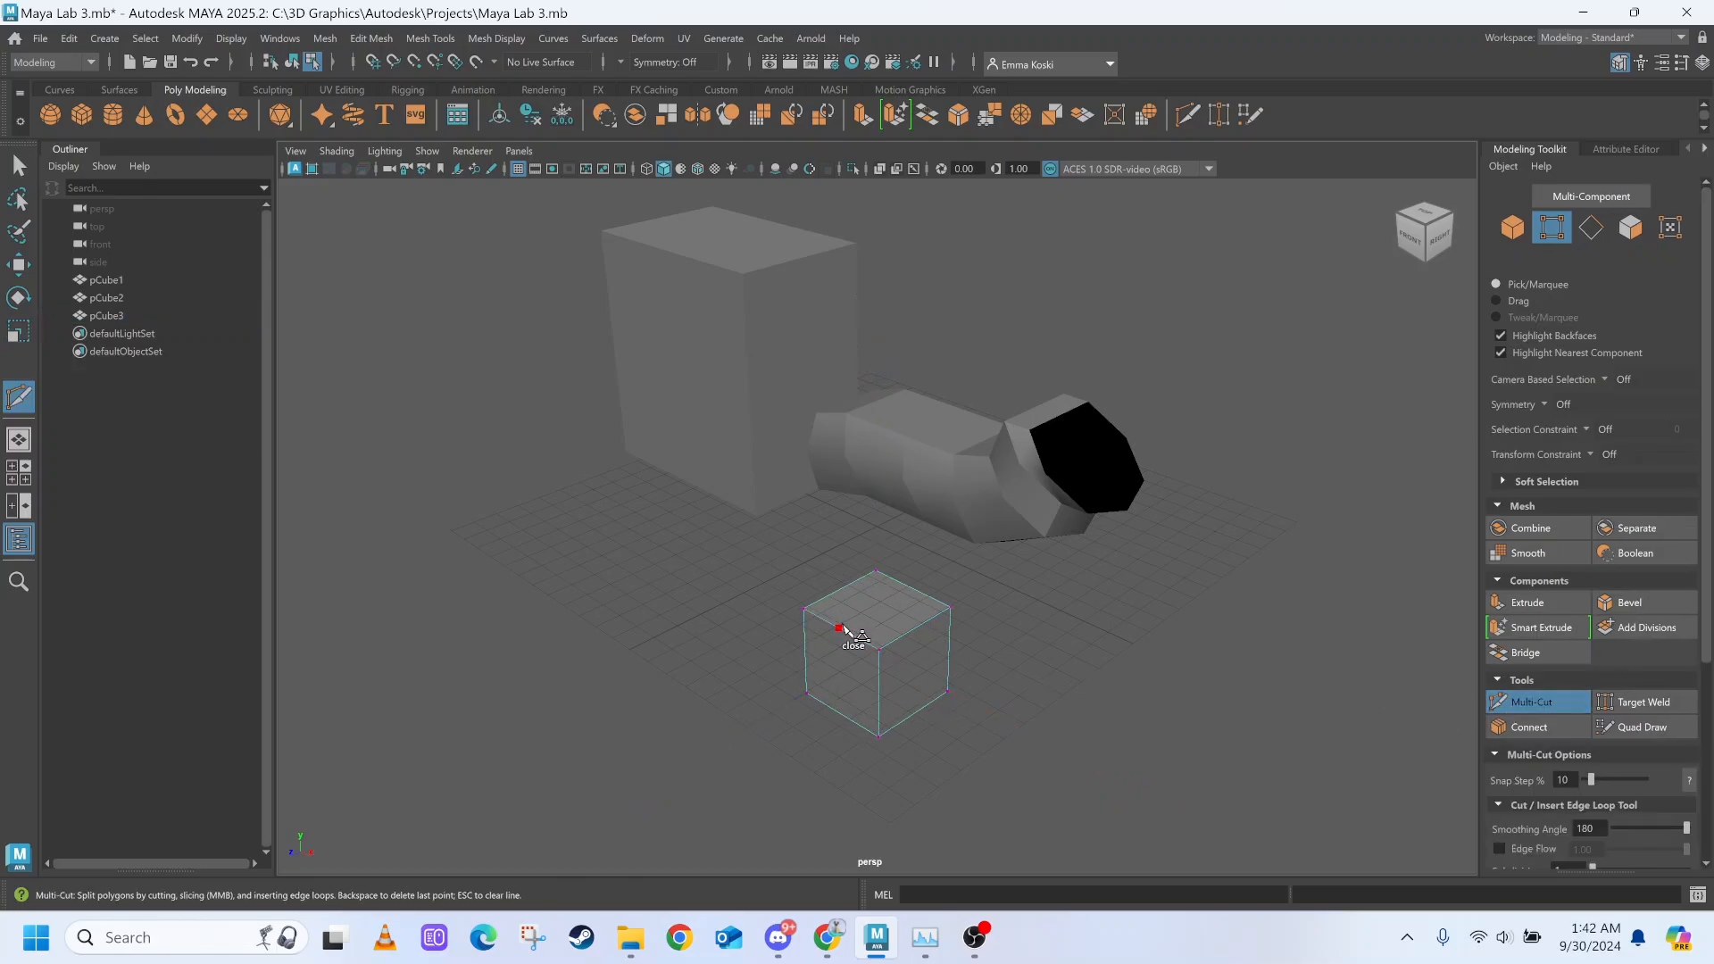
left_click(840, 713)
mouse_move(979, 735)
left_mouse_down("alt")
mouse_move(902, 753)
mouse_move(1059, 753)
mouse_move(908, 746)
mouse_move(901, 783)
mouse_move(994, 743)
left_mouse_up("alt")
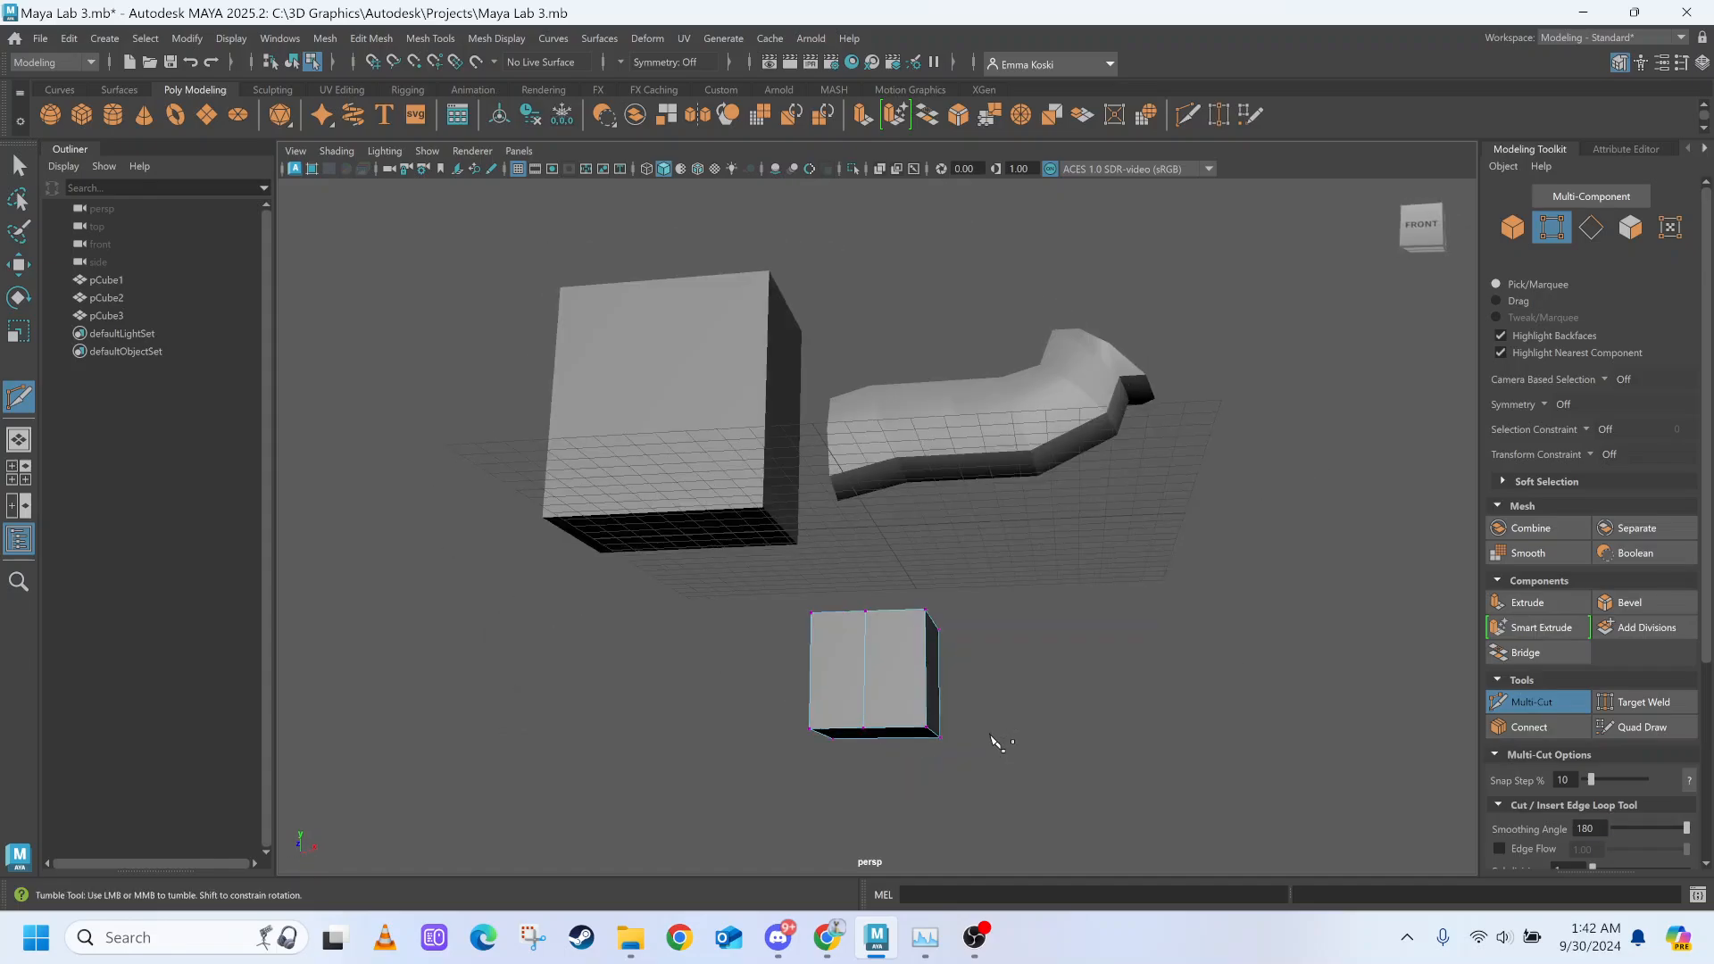
key("ctrl+z")
key("ctrl+z")
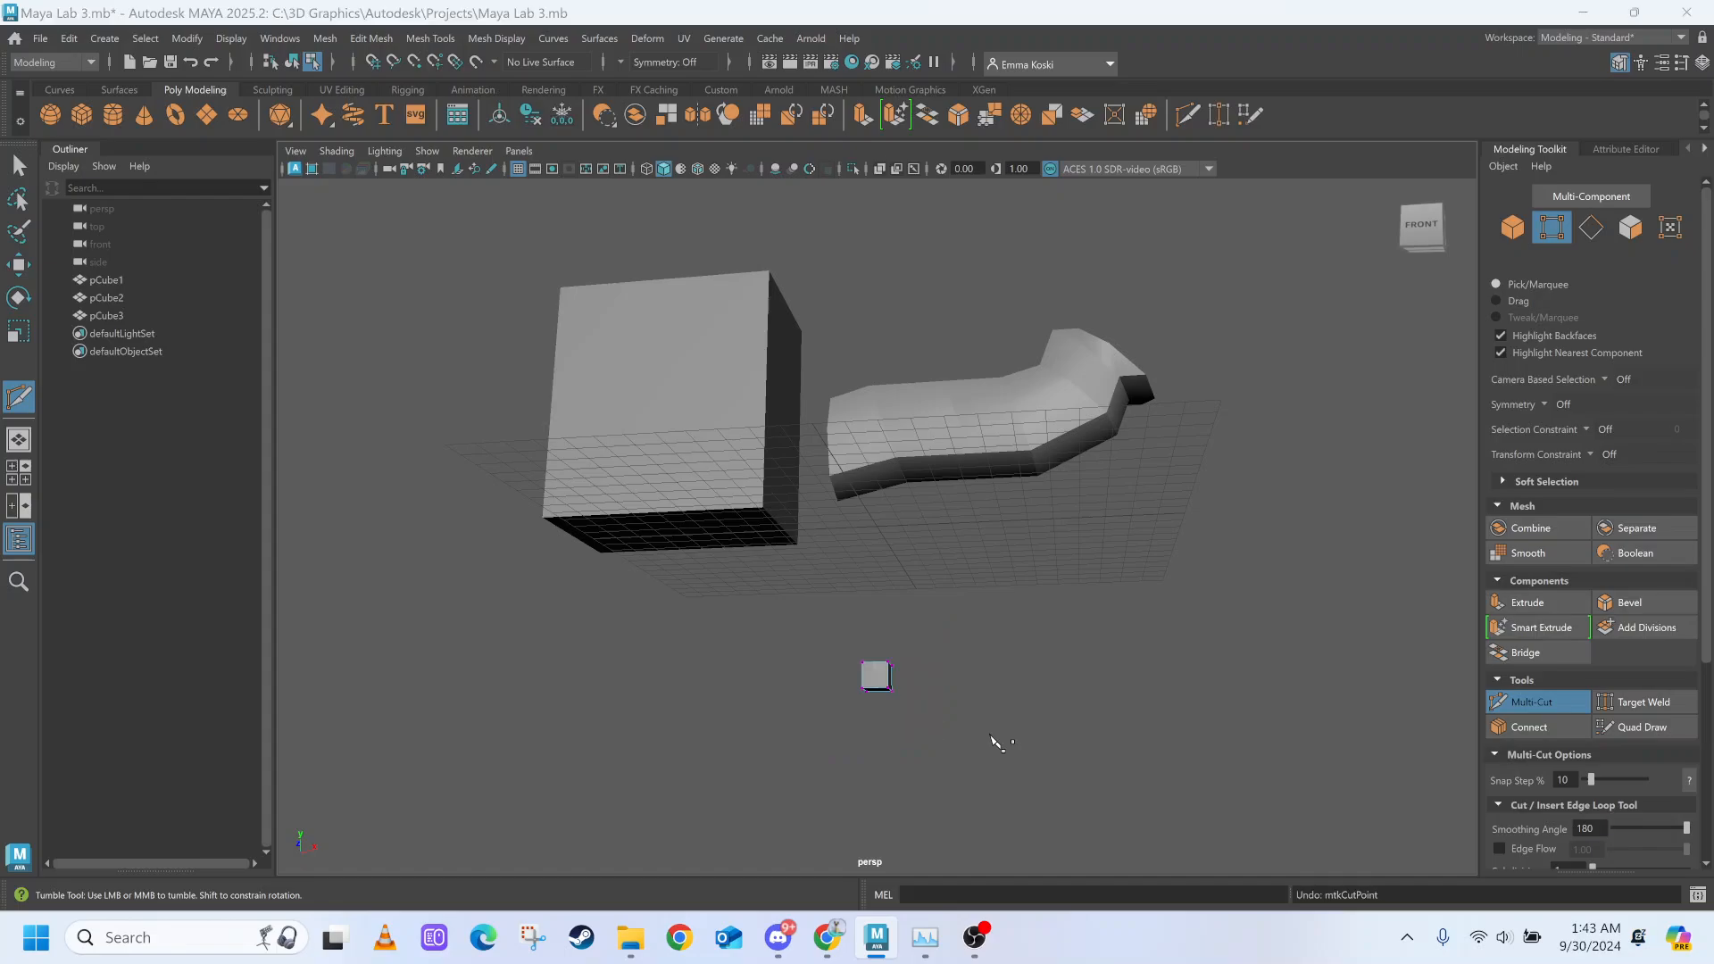
Select the small cube in object mode and scale it up uniformly until slightly narrower than the large box in the front view.
key("space")
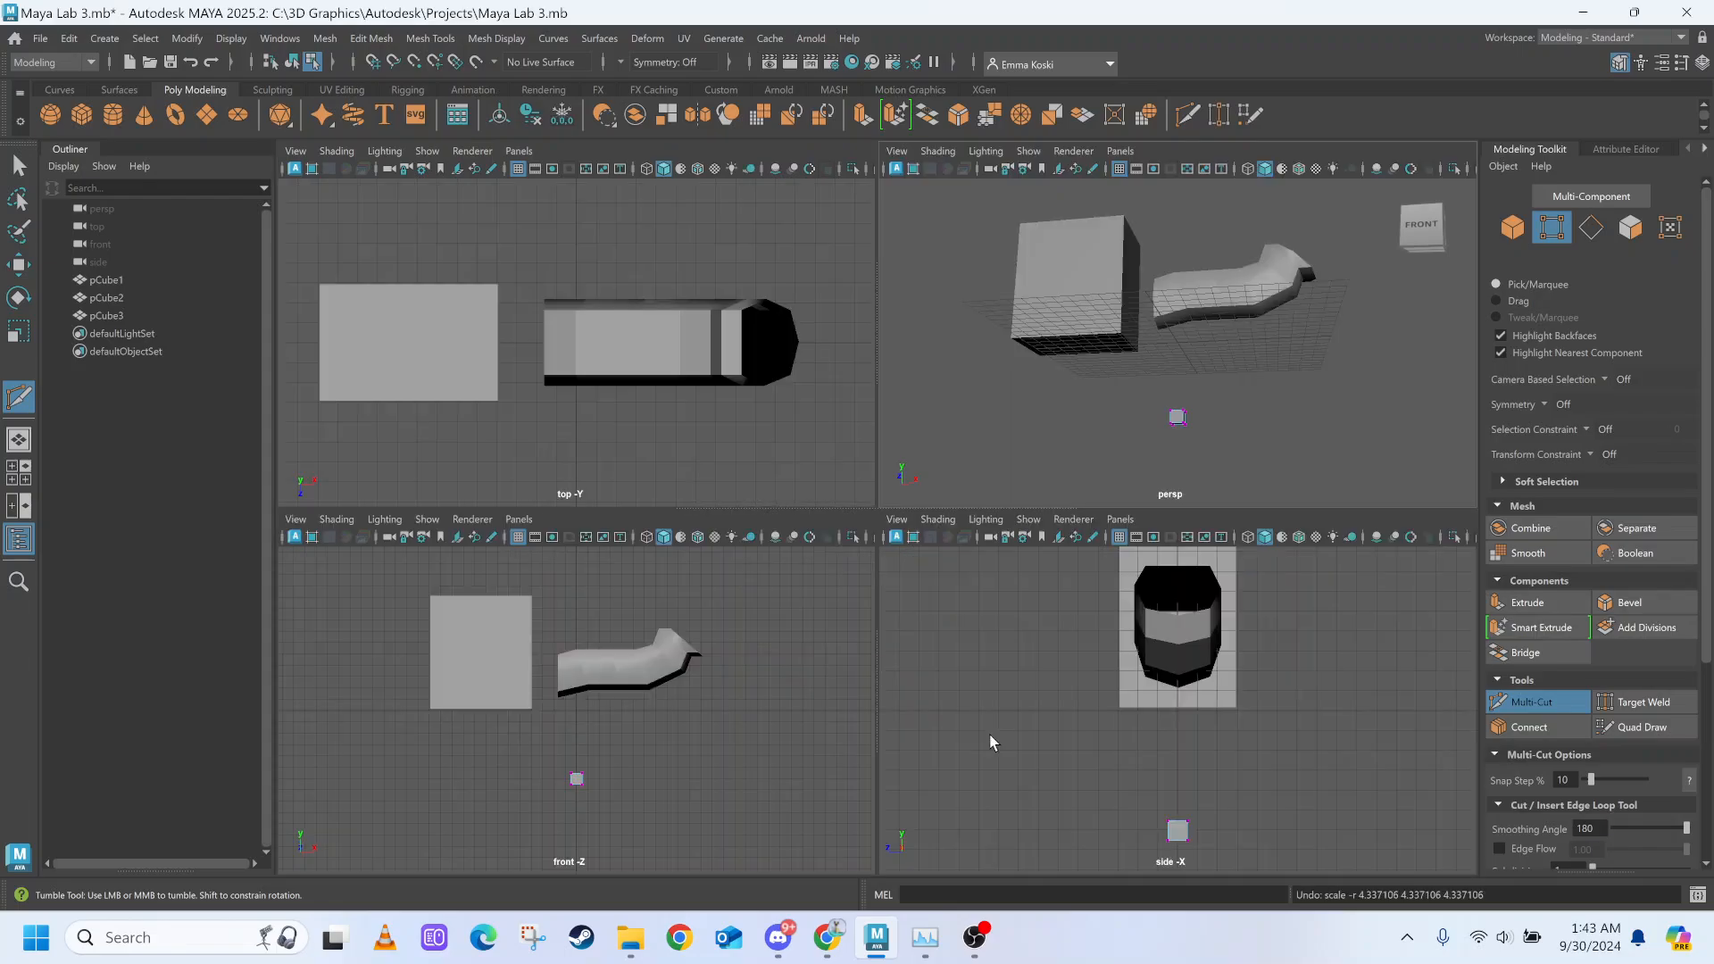
left_click(988, 742)
key("q")
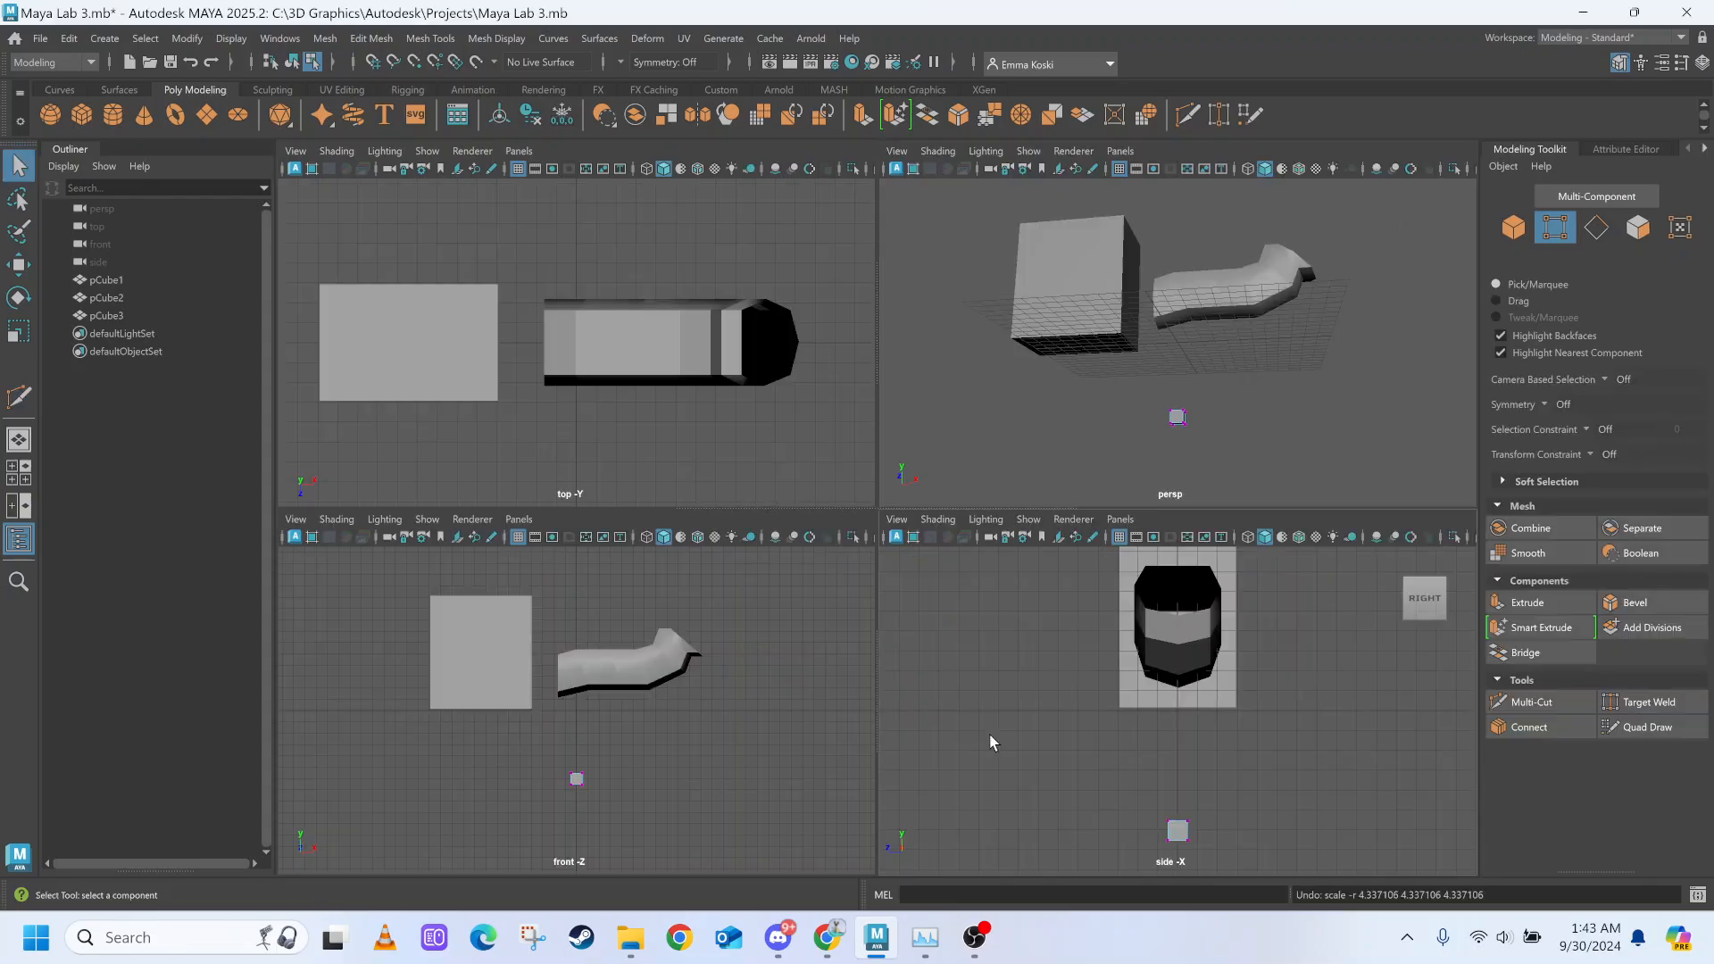
left_click(580, 783)
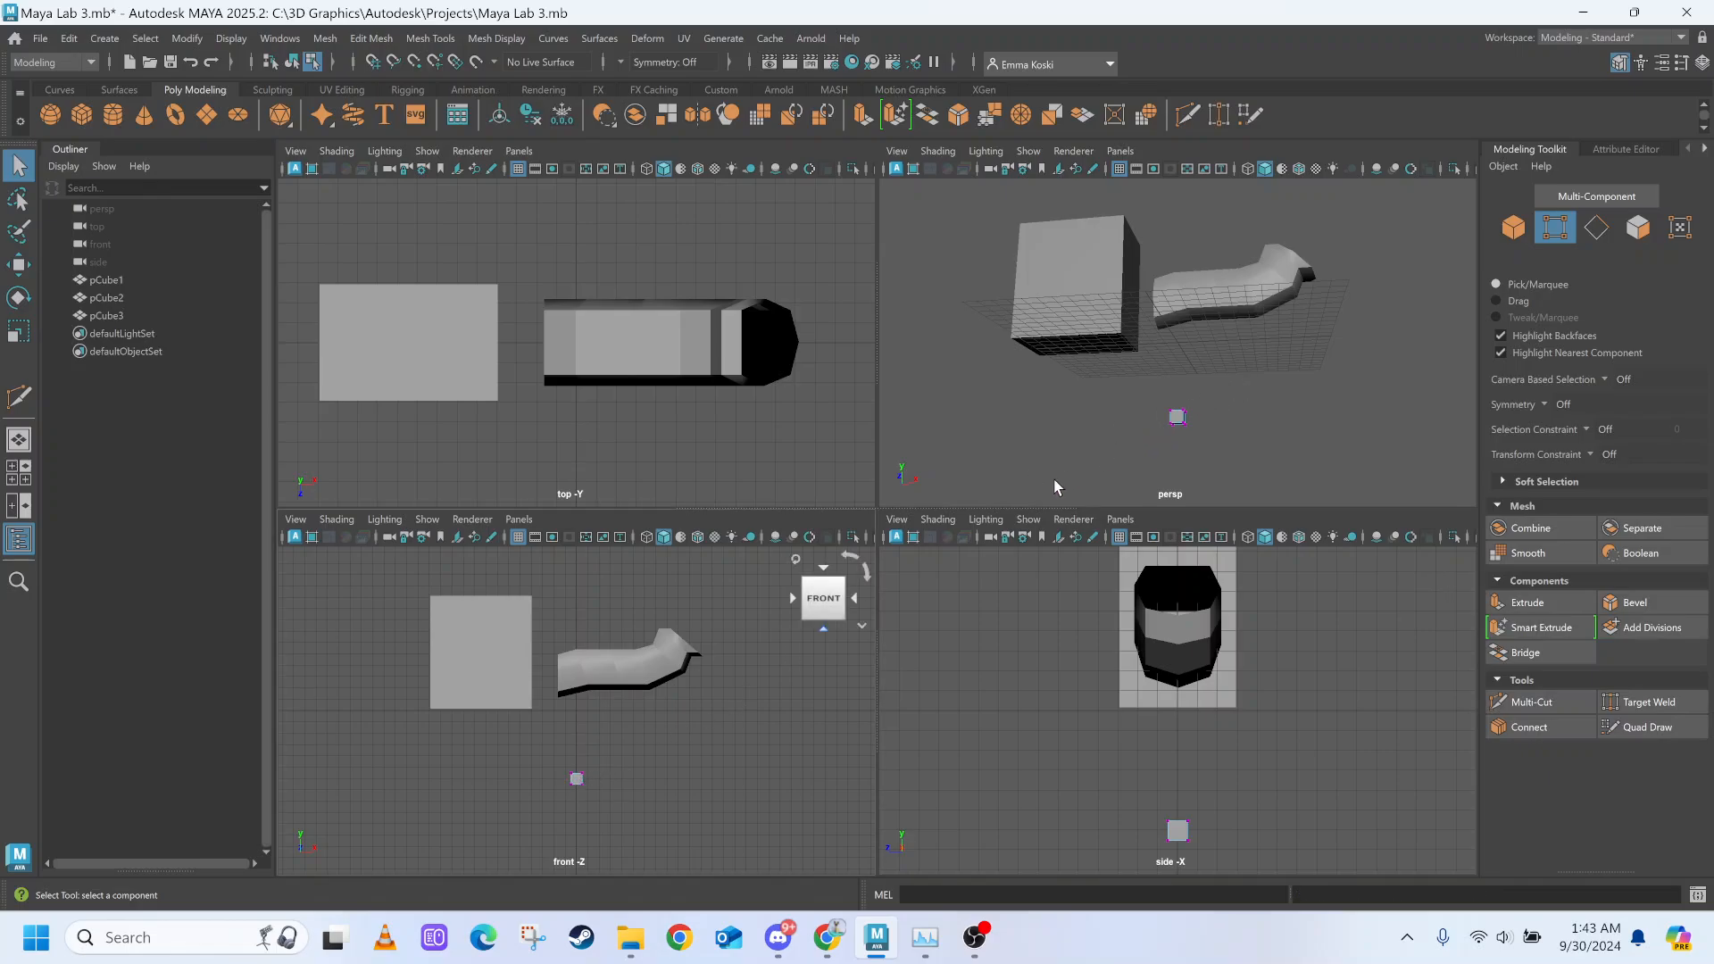
right_click(1181, 434)
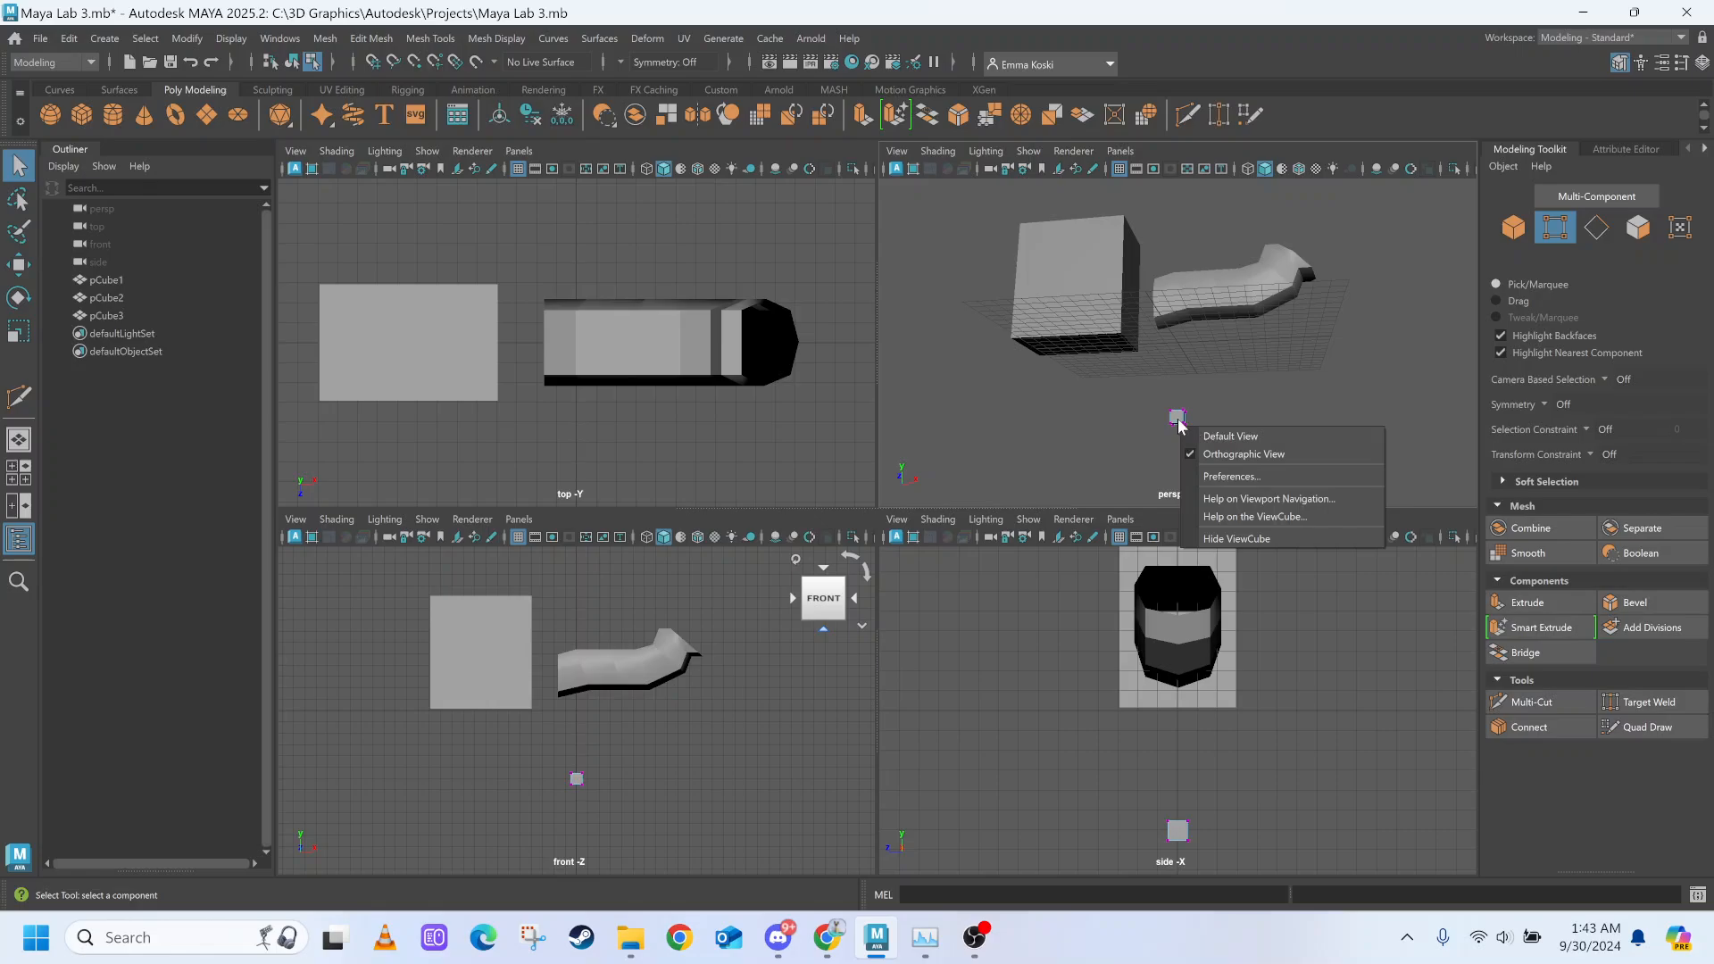
left_click(1177, 424)
right_click_drag(1178, 425, 1249, 385)
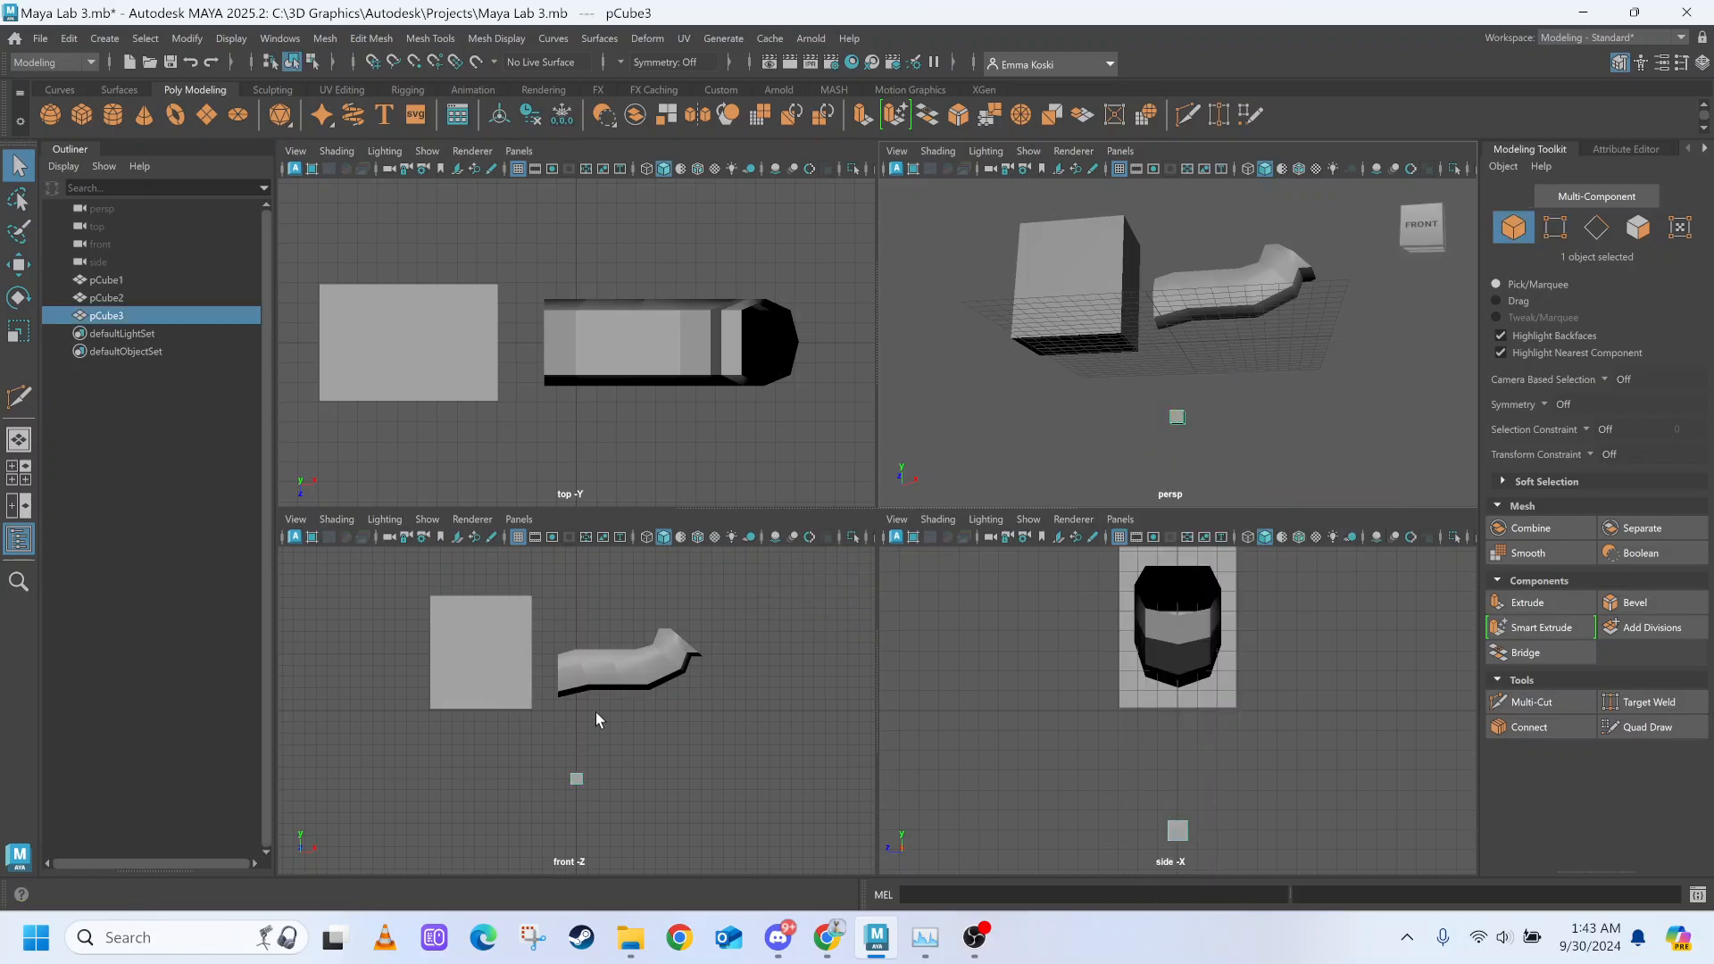
key("r")
left_click_drag(568, 778, 642, 794)
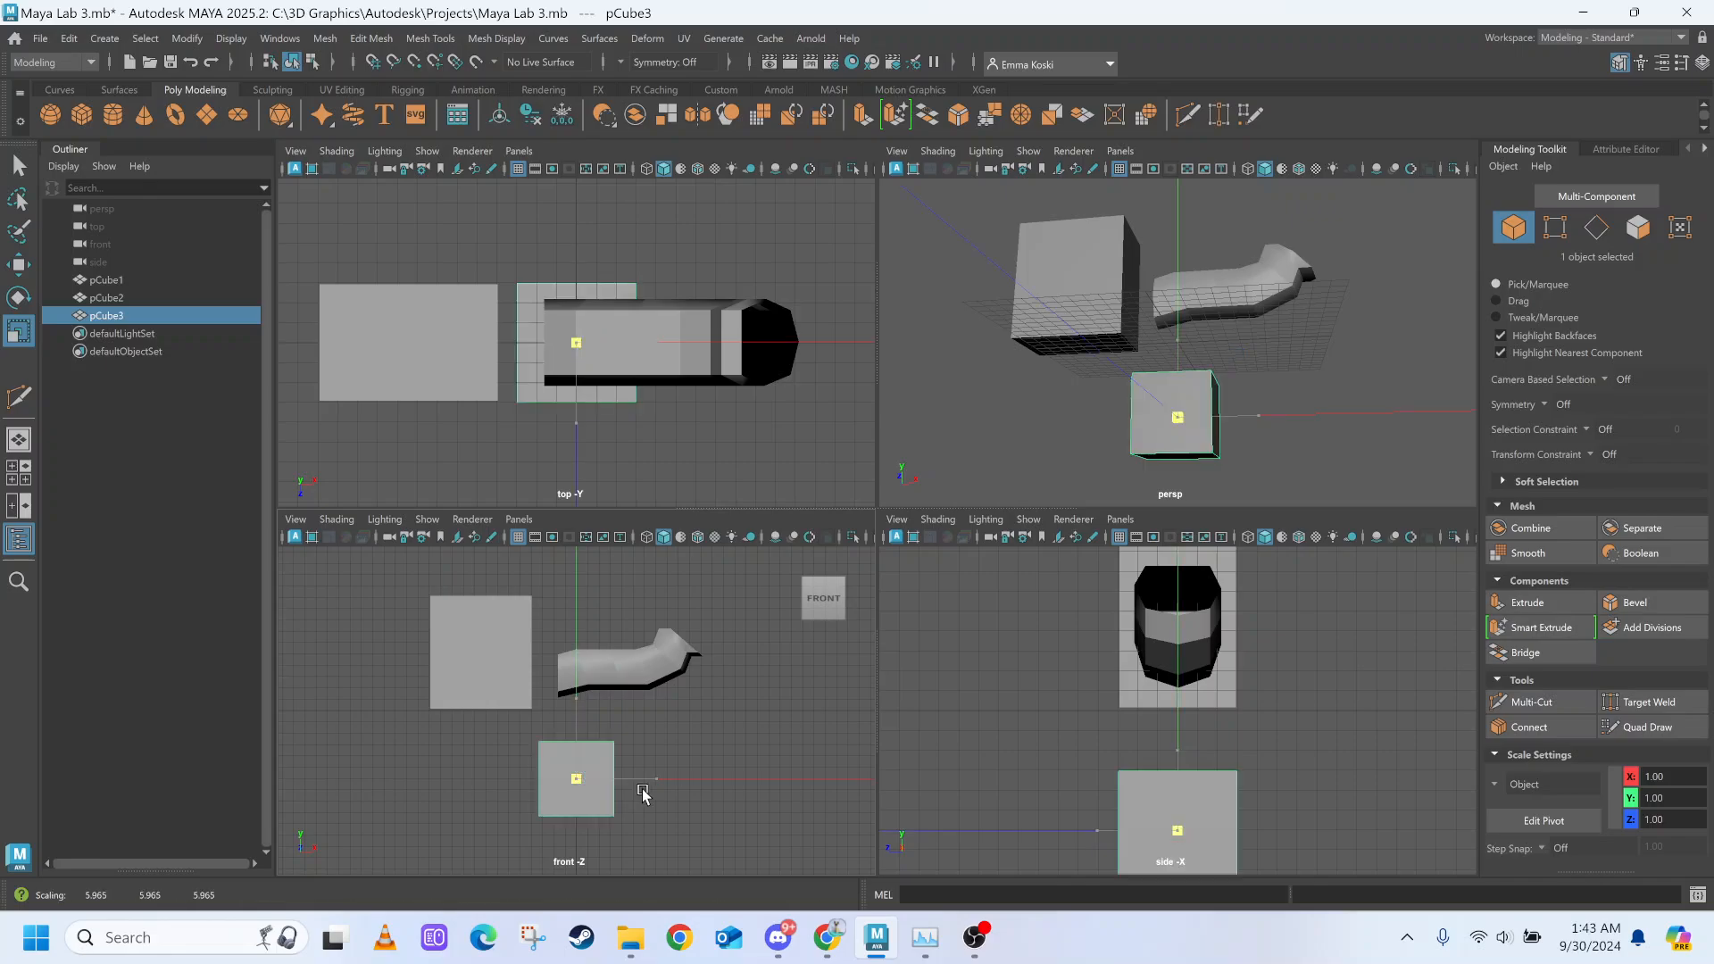
left_click(643, 794)
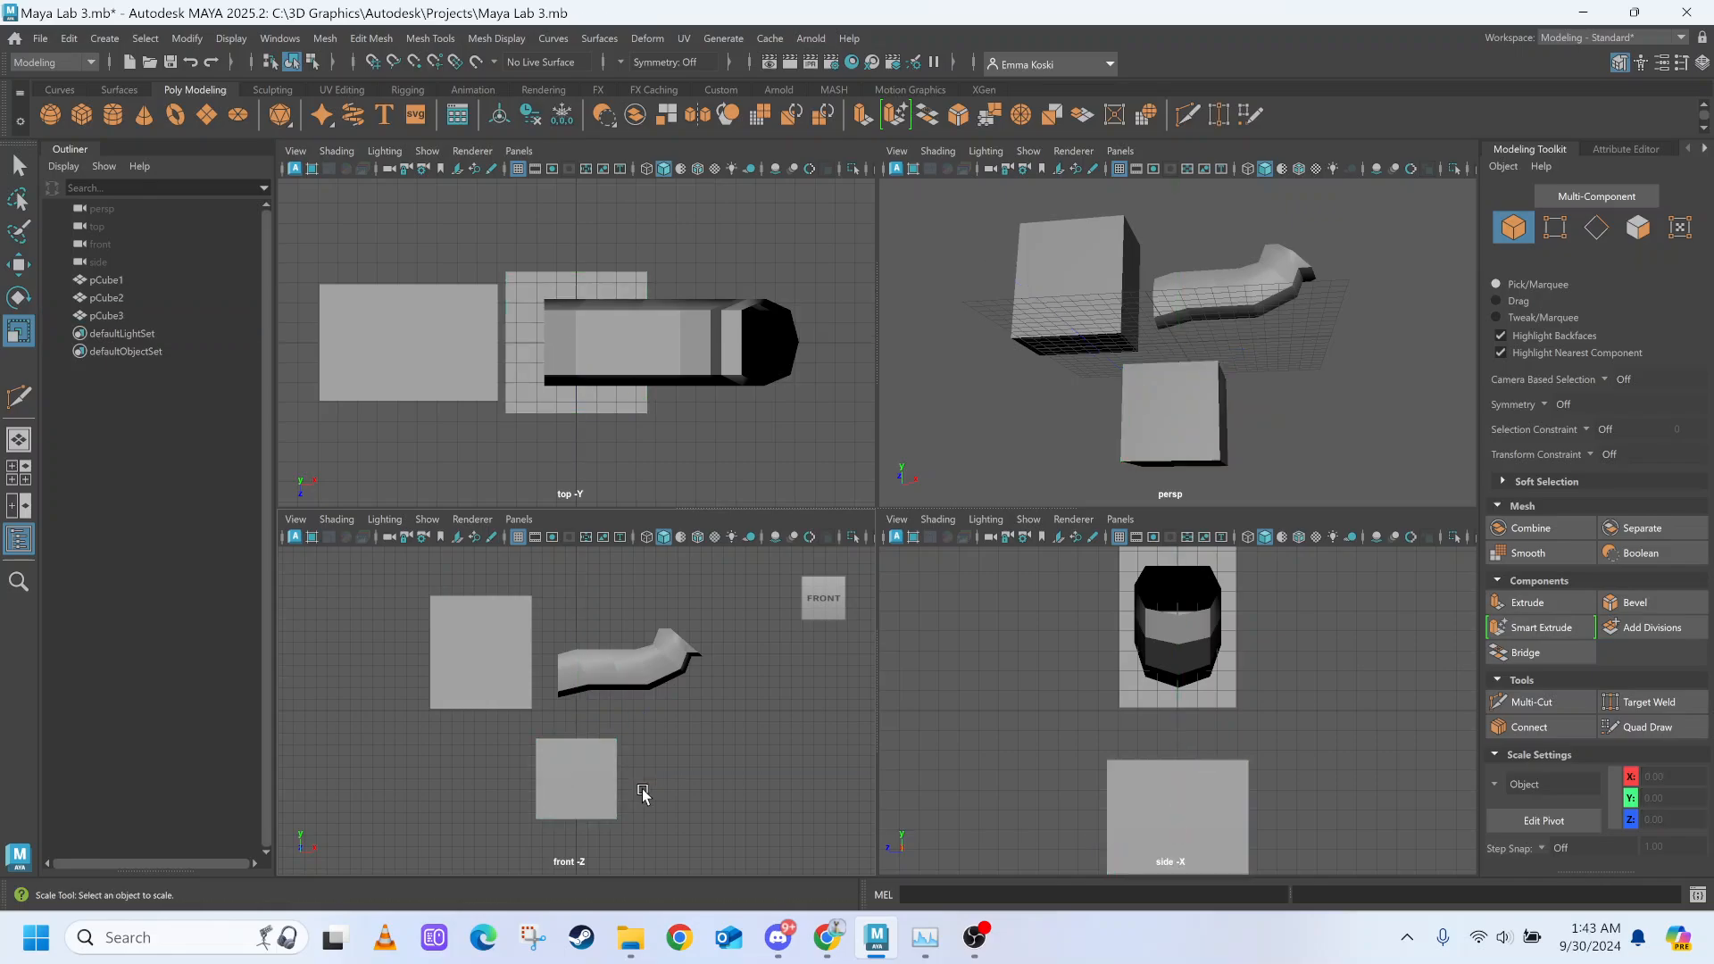
Slice diagonally across the upper-right corner of the lower cube with Multi-Cut in the front view.
key("space")
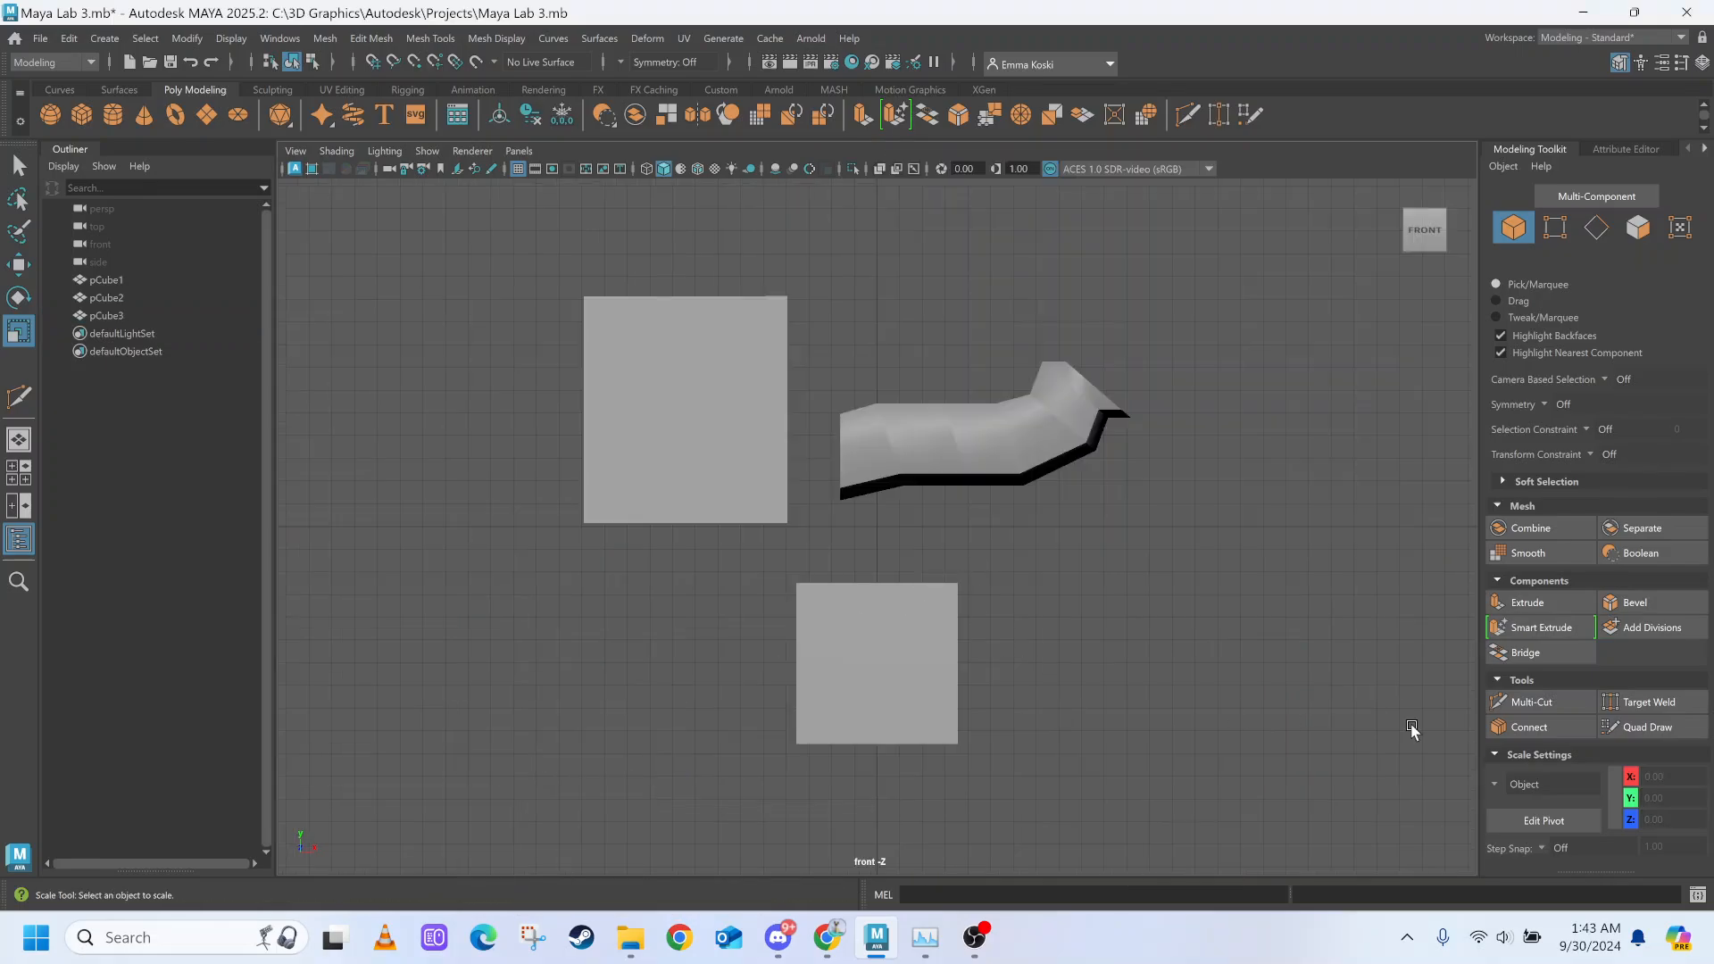
left_click(1509, 708)
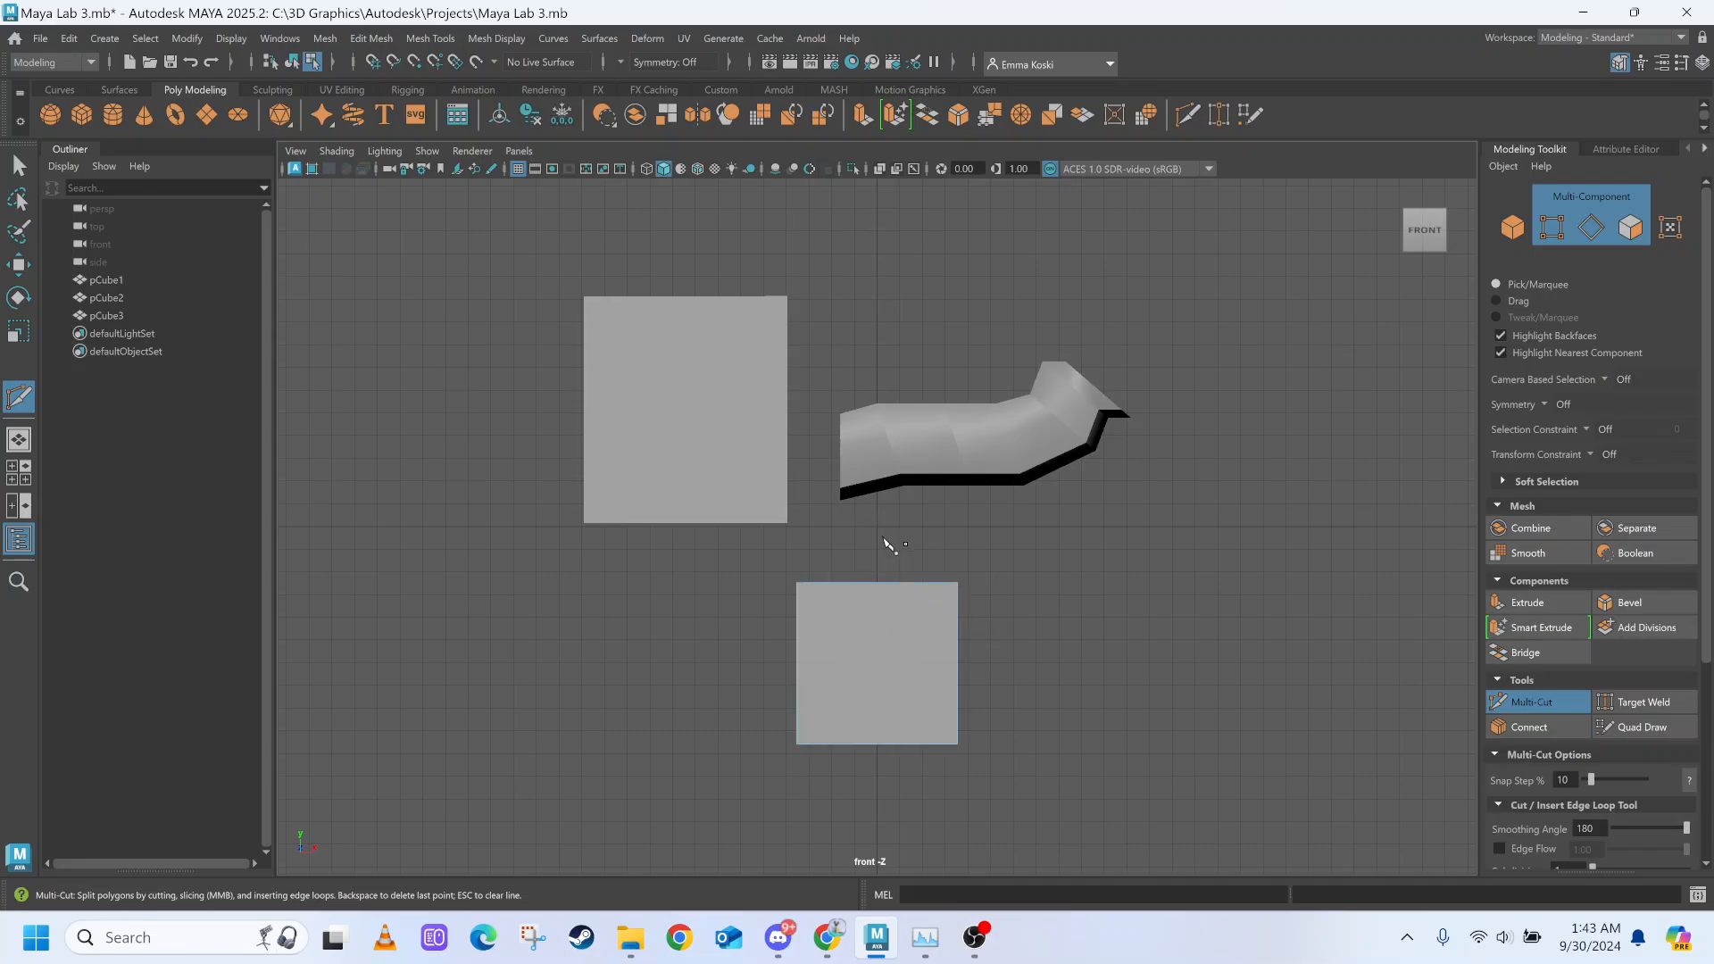
left_click_drag(974, 652, 991, 727)
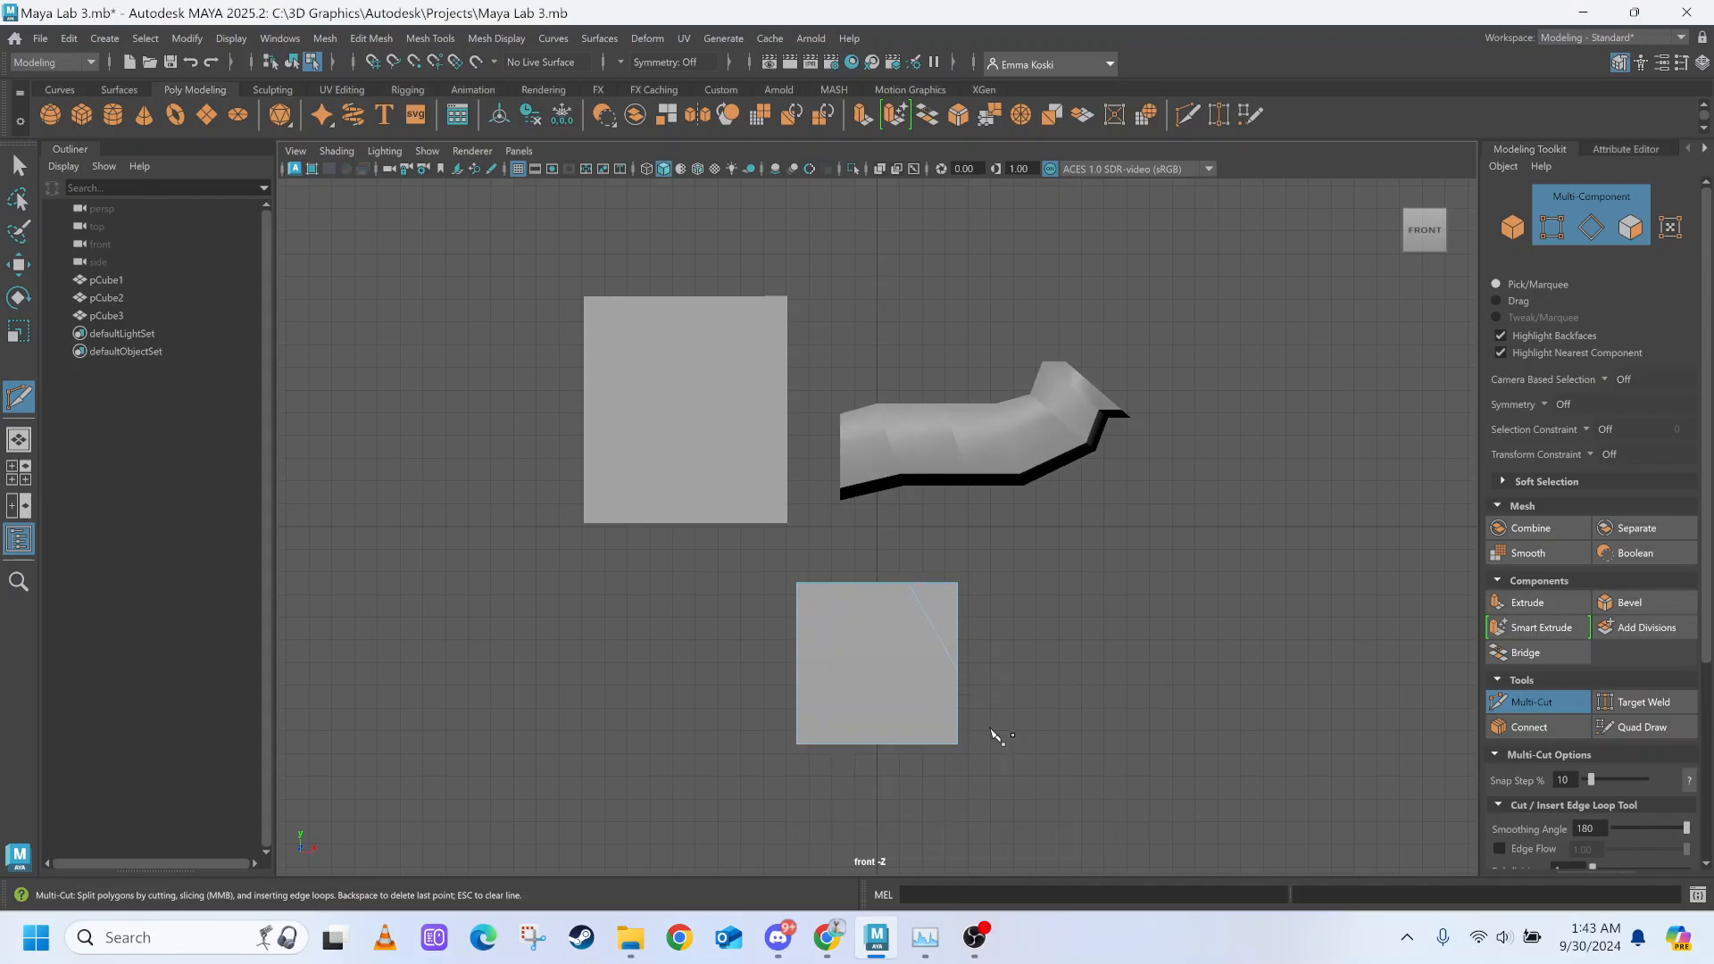
key("space")
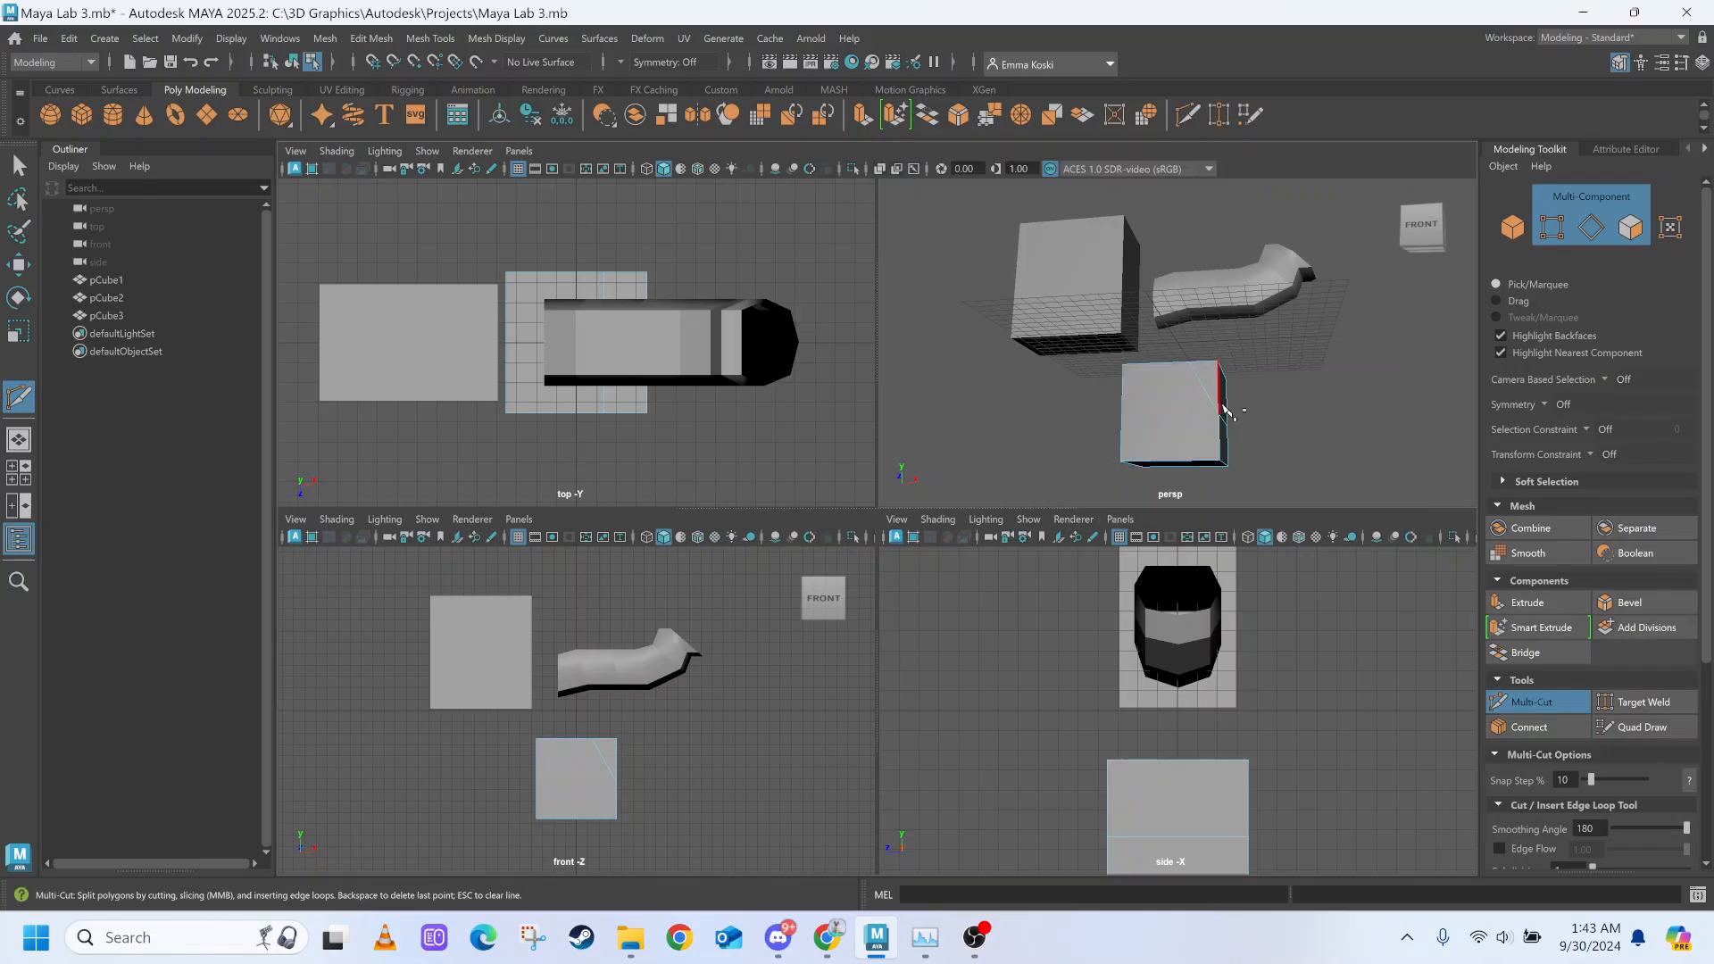
Delete the face on the right side above the diagonal cut to remove the lower cube's upper-right corner.
key("space")
left_click_drag(1128, 447, 1221, 430, "alt")
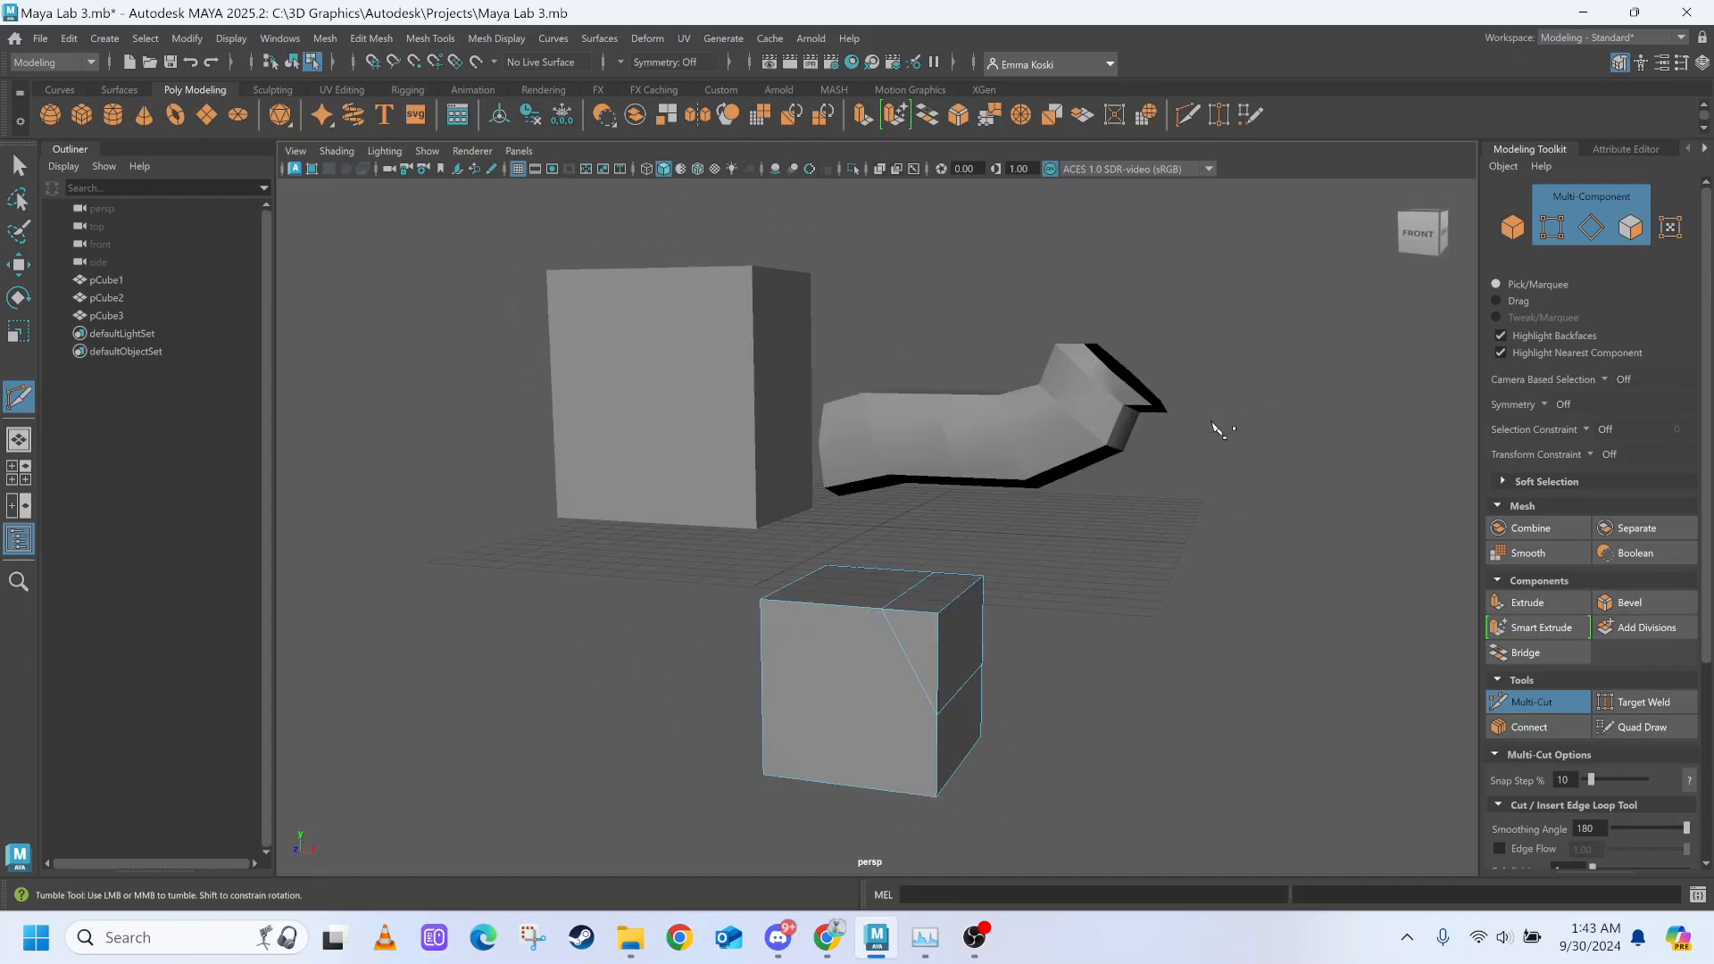
key("q")
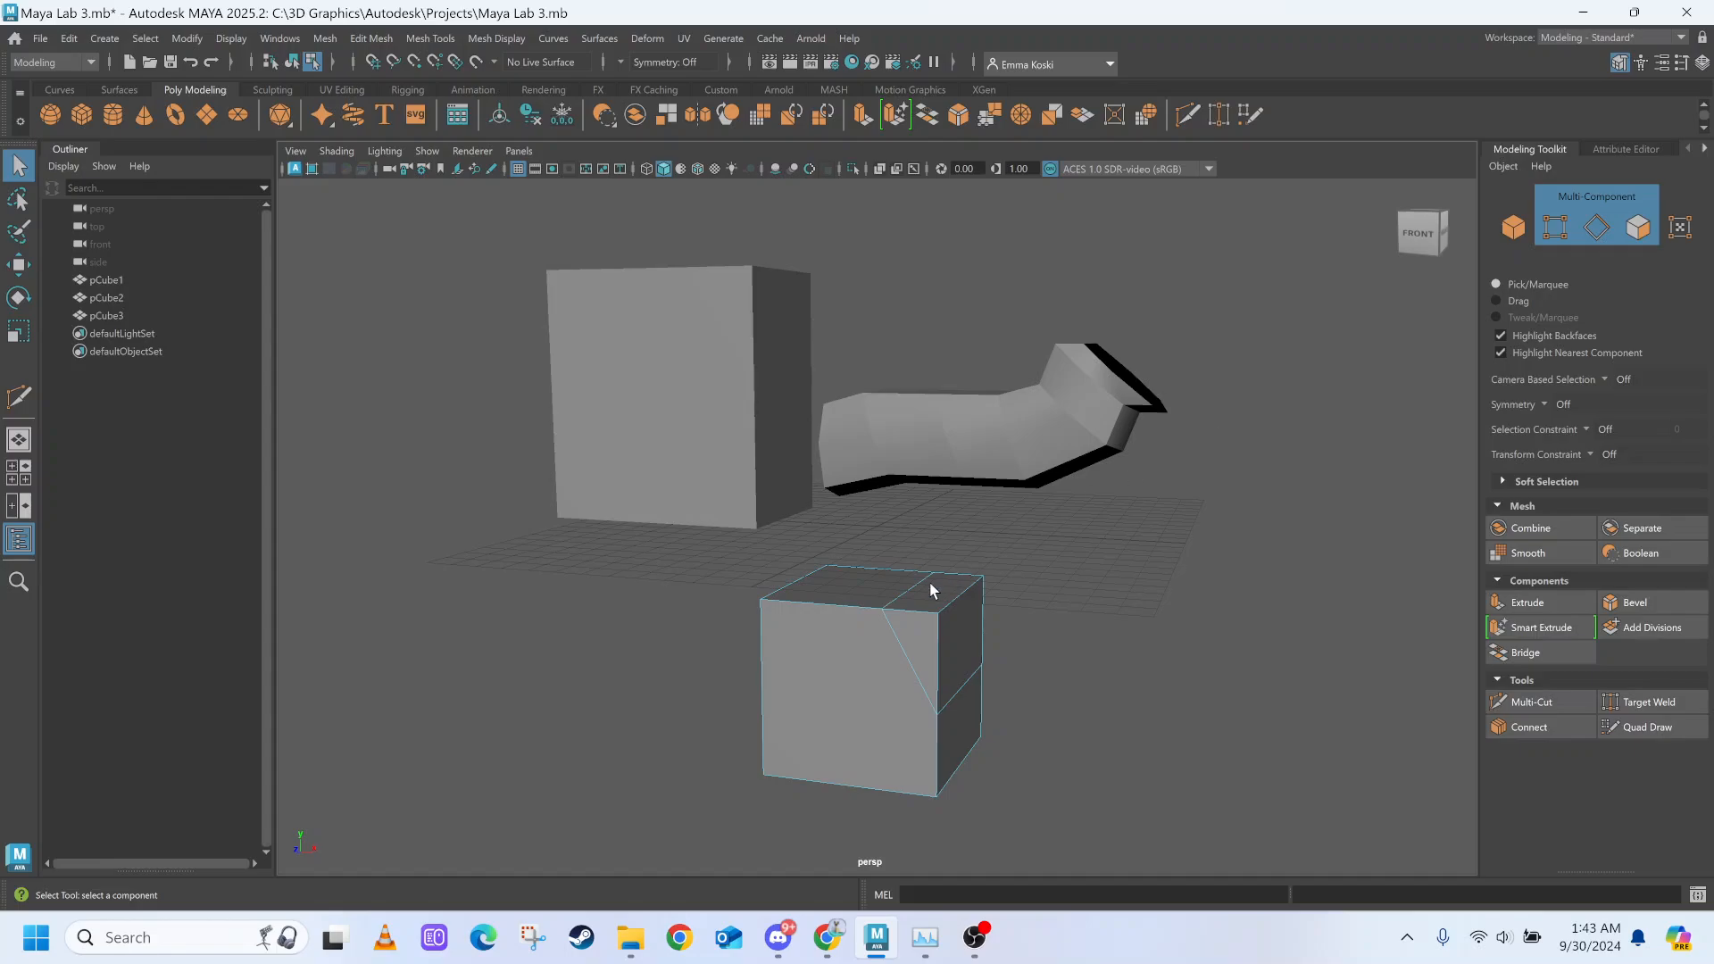
right_click(928, 580)
right_click_drag(950, 469, 950, 469)
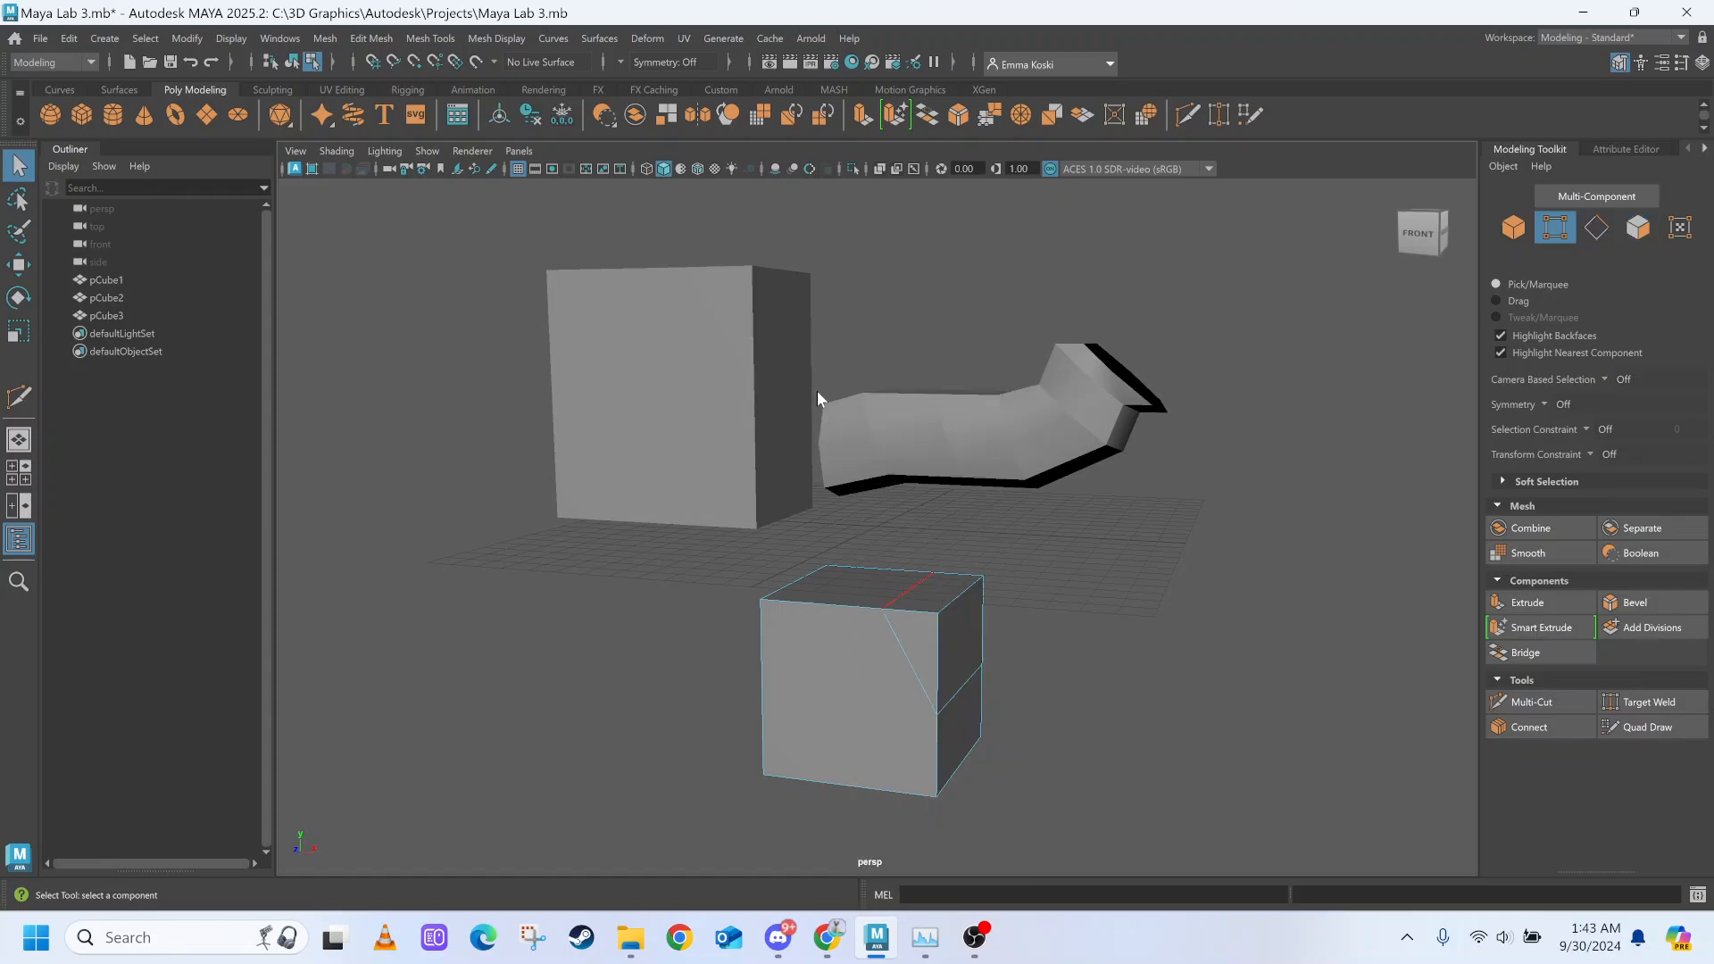
right_click_drag(944, 603, 949, 594)
left_click(954, 607)
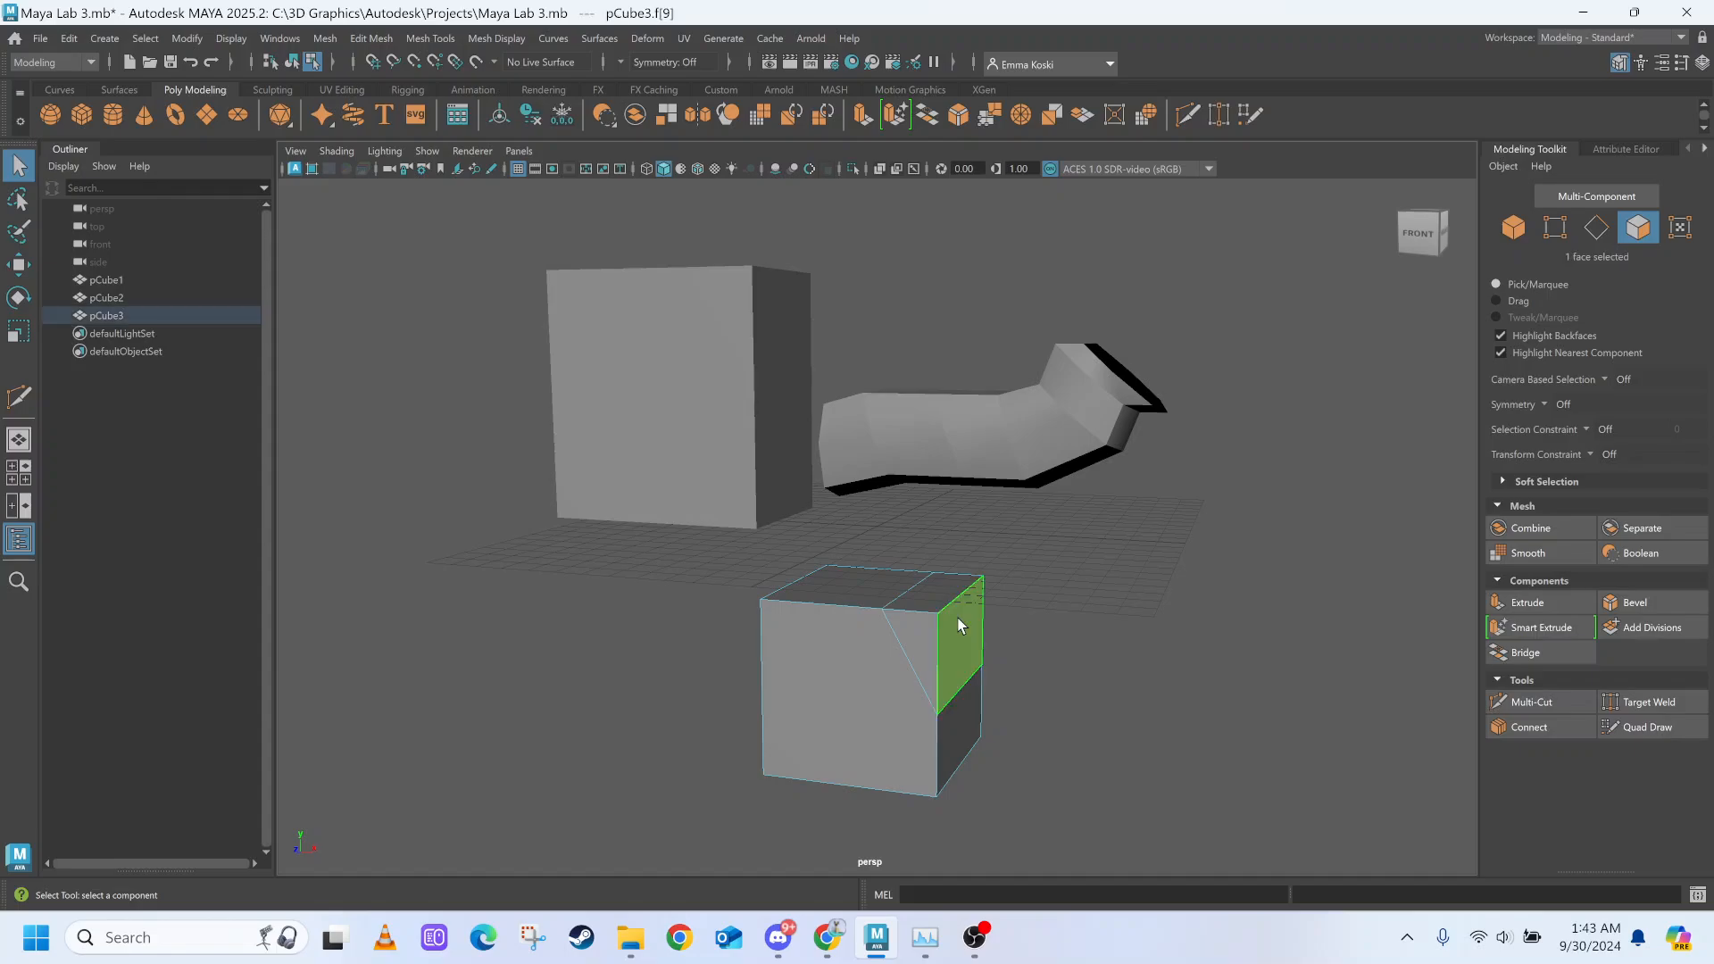
key("Delete")
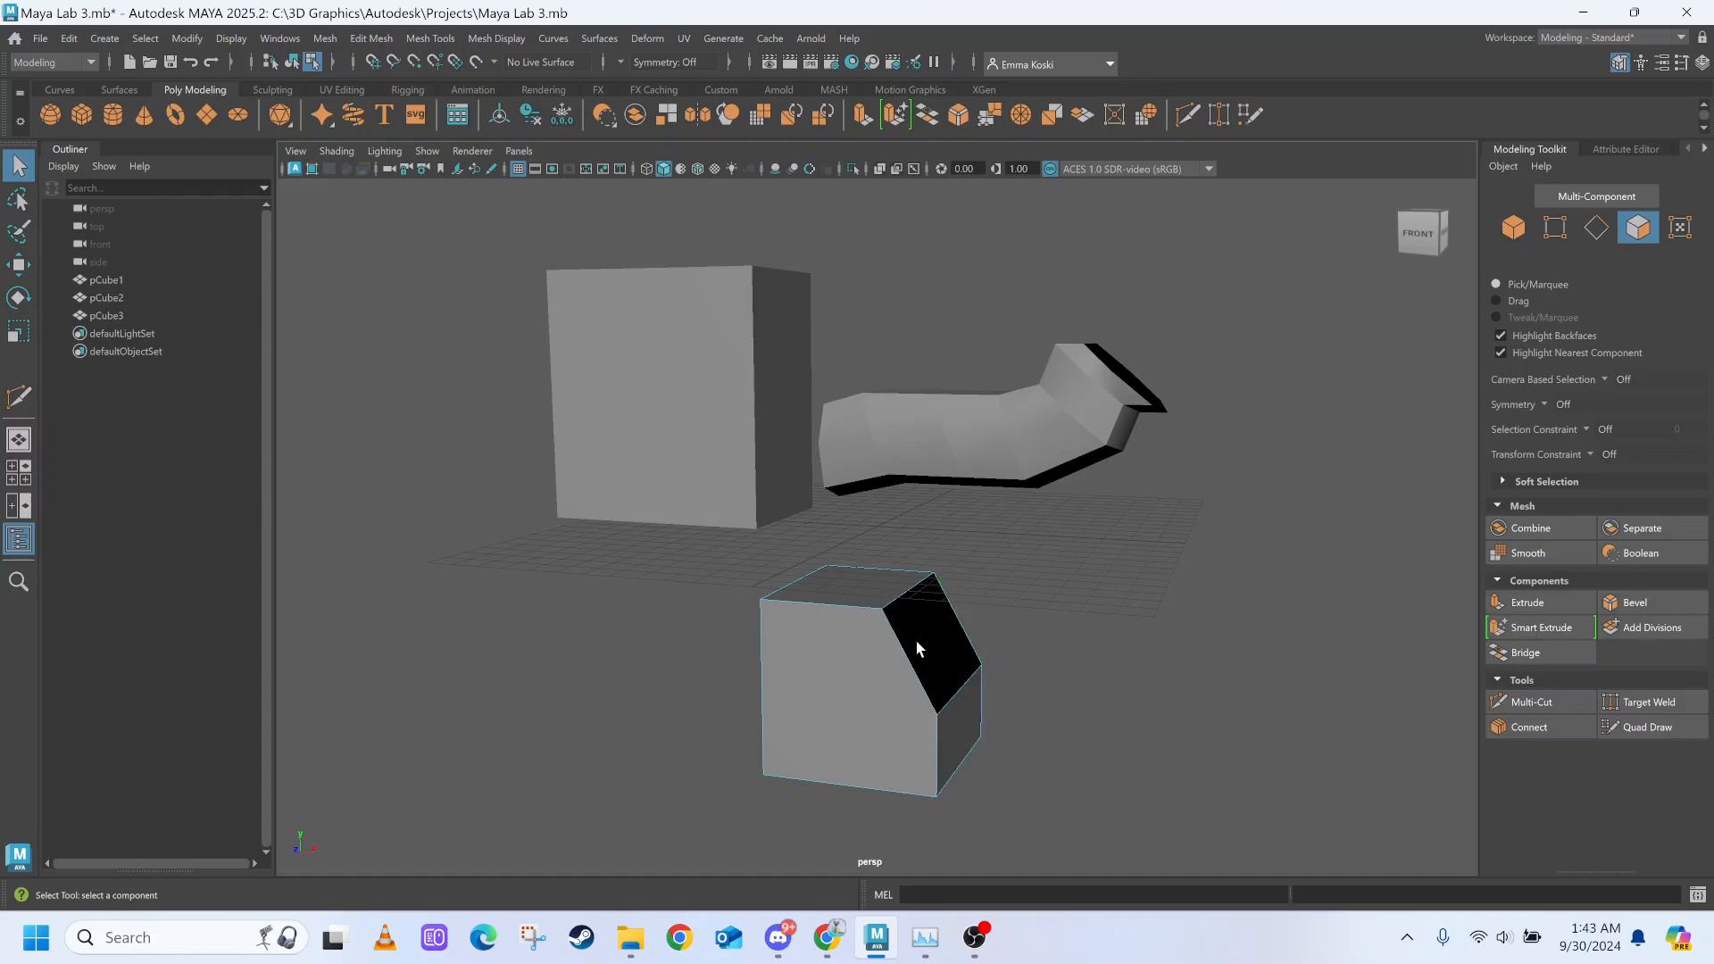
Bridge the two open edges of the removed corner to close the lower block with a sloped face.
right_click_drag(917, 413, 930, 366)
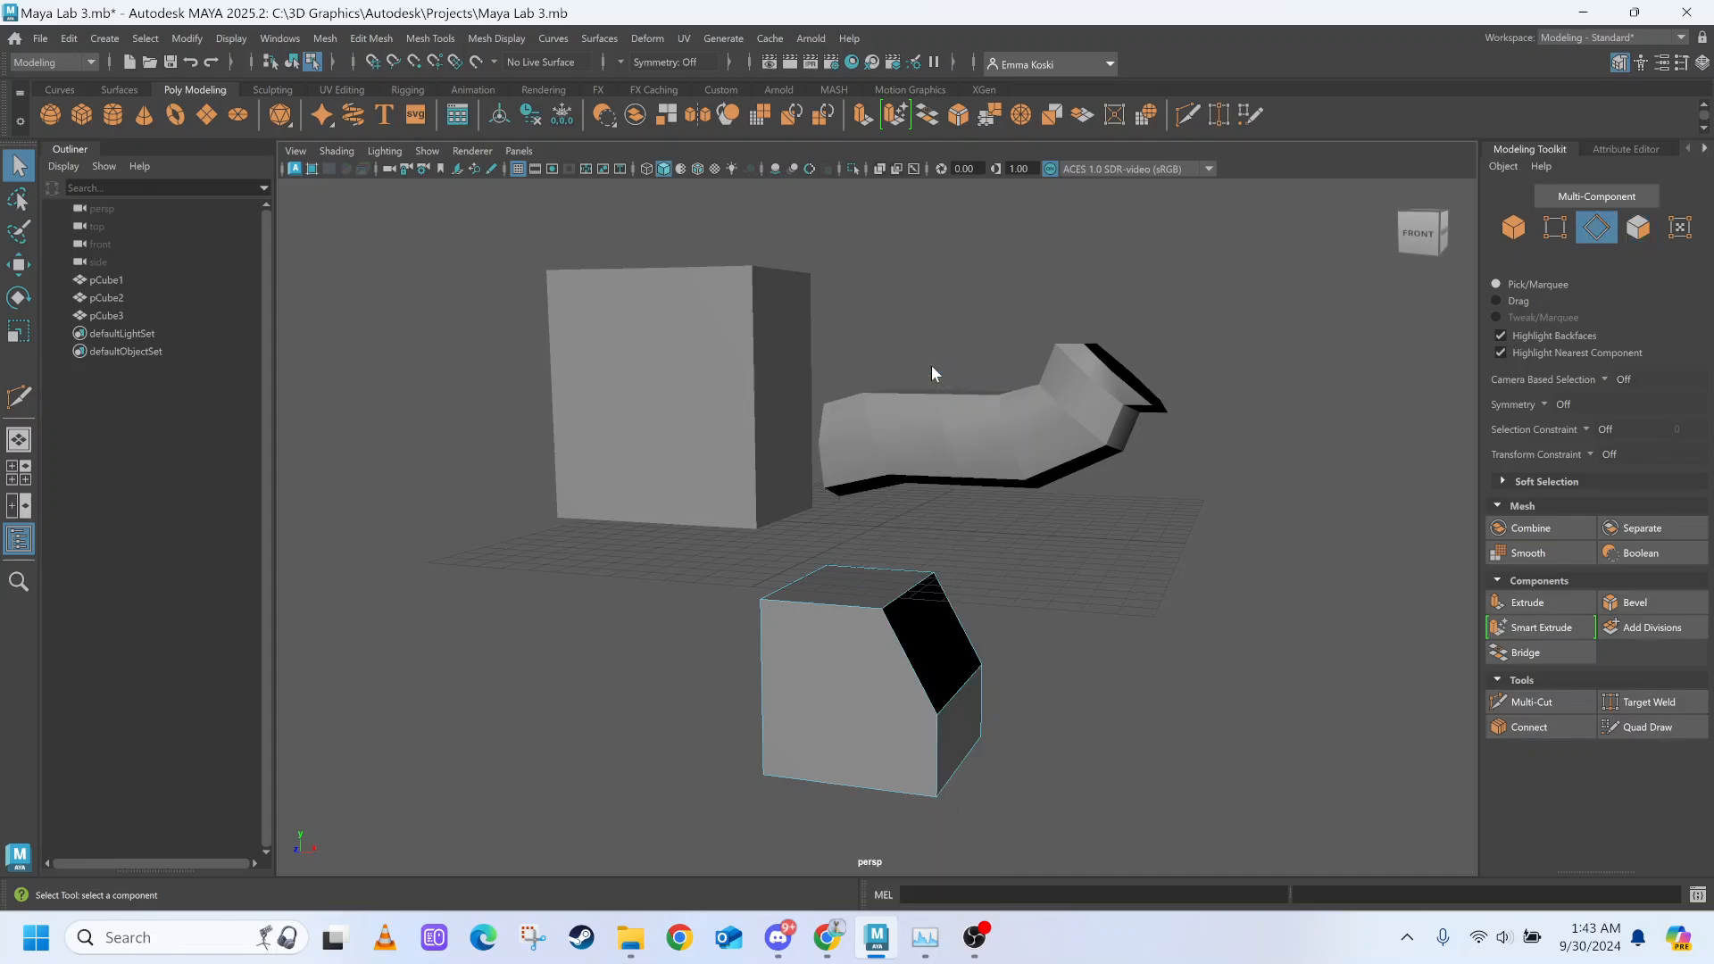
left_click(921, 586)
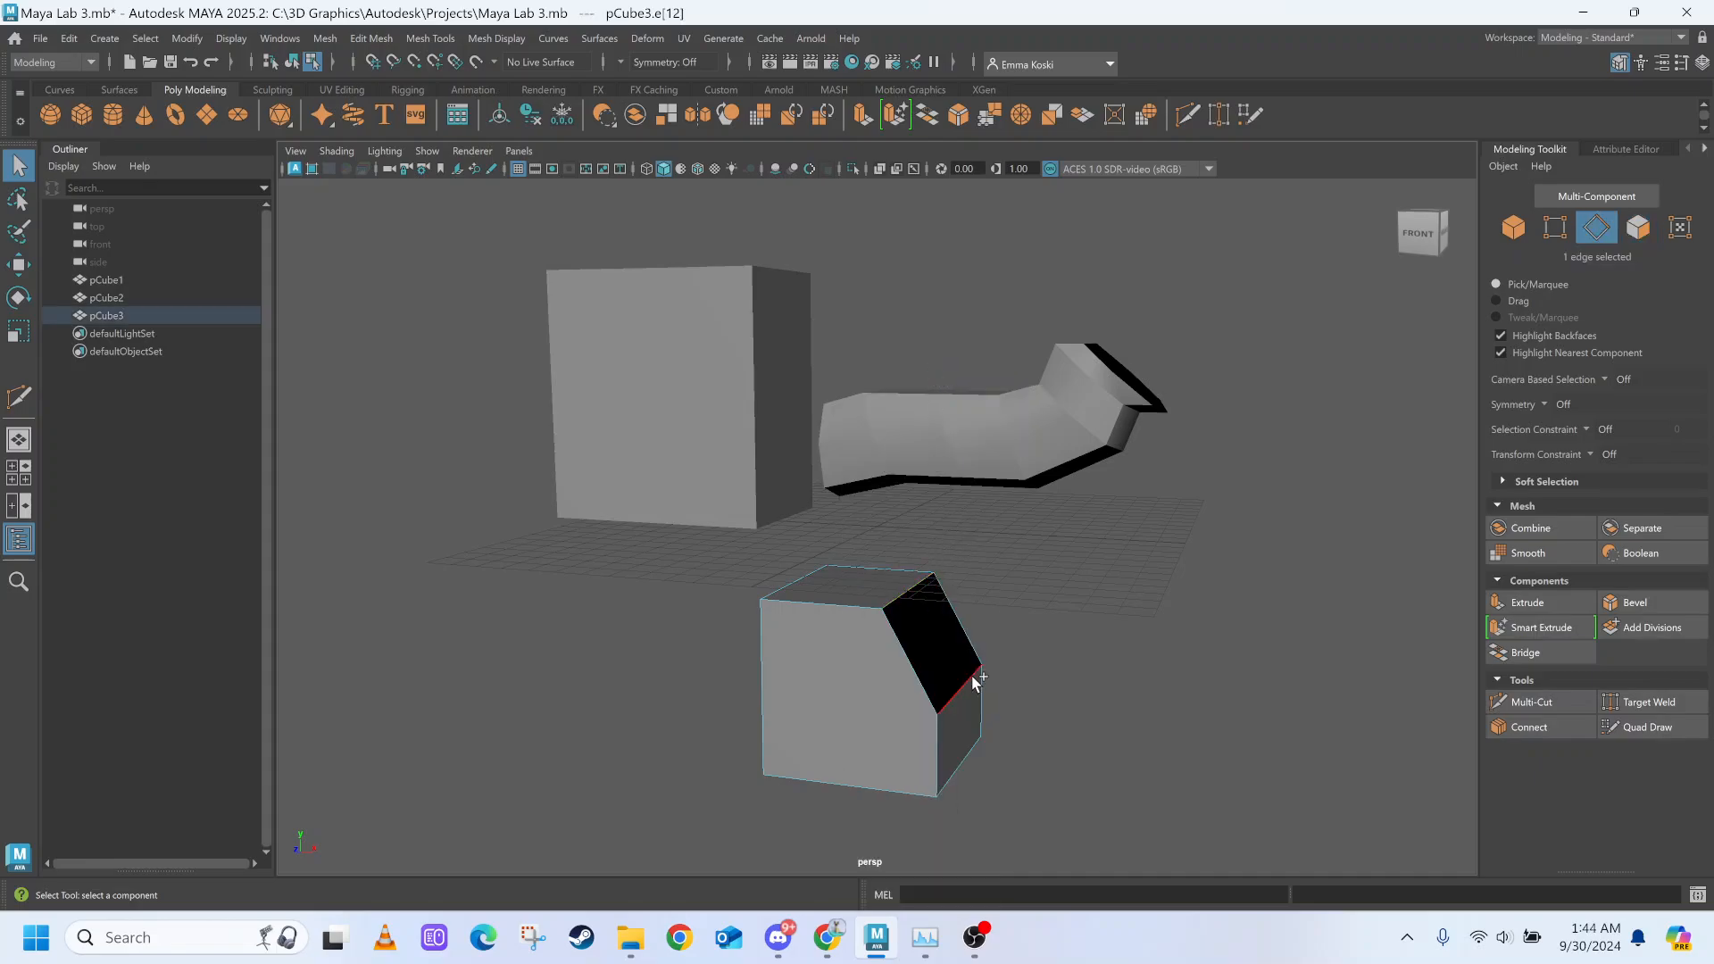
left_click(1495, 653)
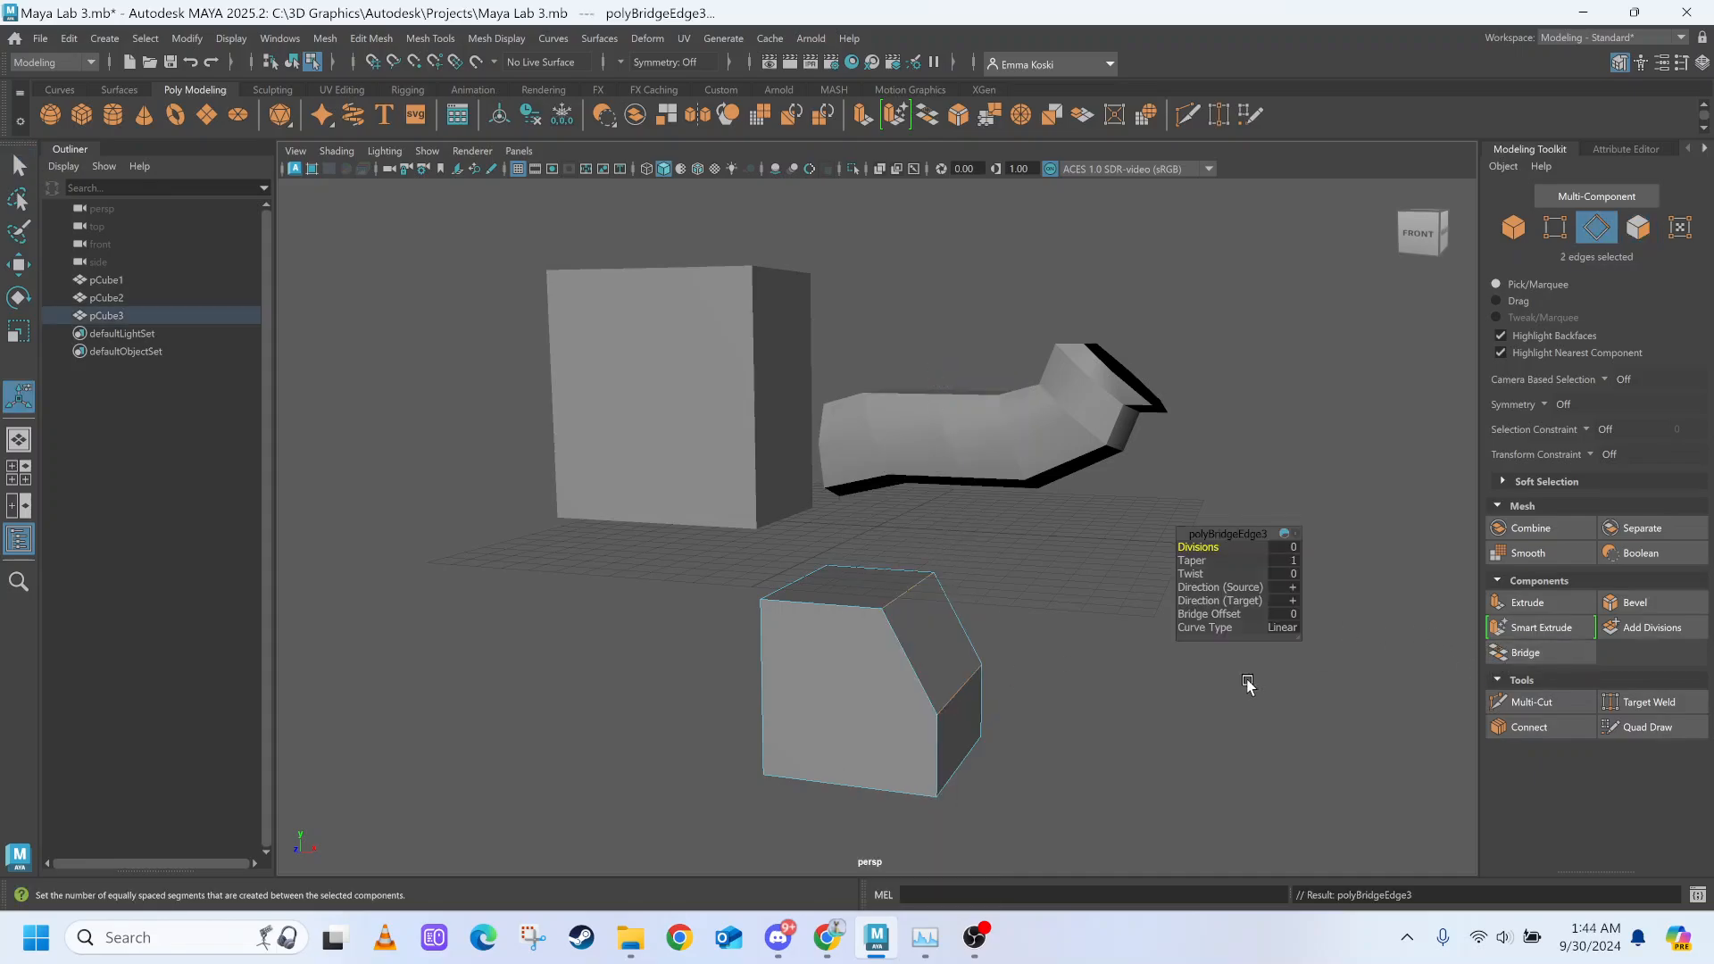
left_click(1107, 672)
Start a Multi-Cut across the lower block's front face, from the foot of the slope to the left vertical edge.
mouse_move(1107, 671)
left_mouse_down("alt")
mouse_move(1102, 646)
mouse_move(1045, 635)
mouse_move(956, 658)
mouse_move(1128, 660)
left_mouse_up("alt")
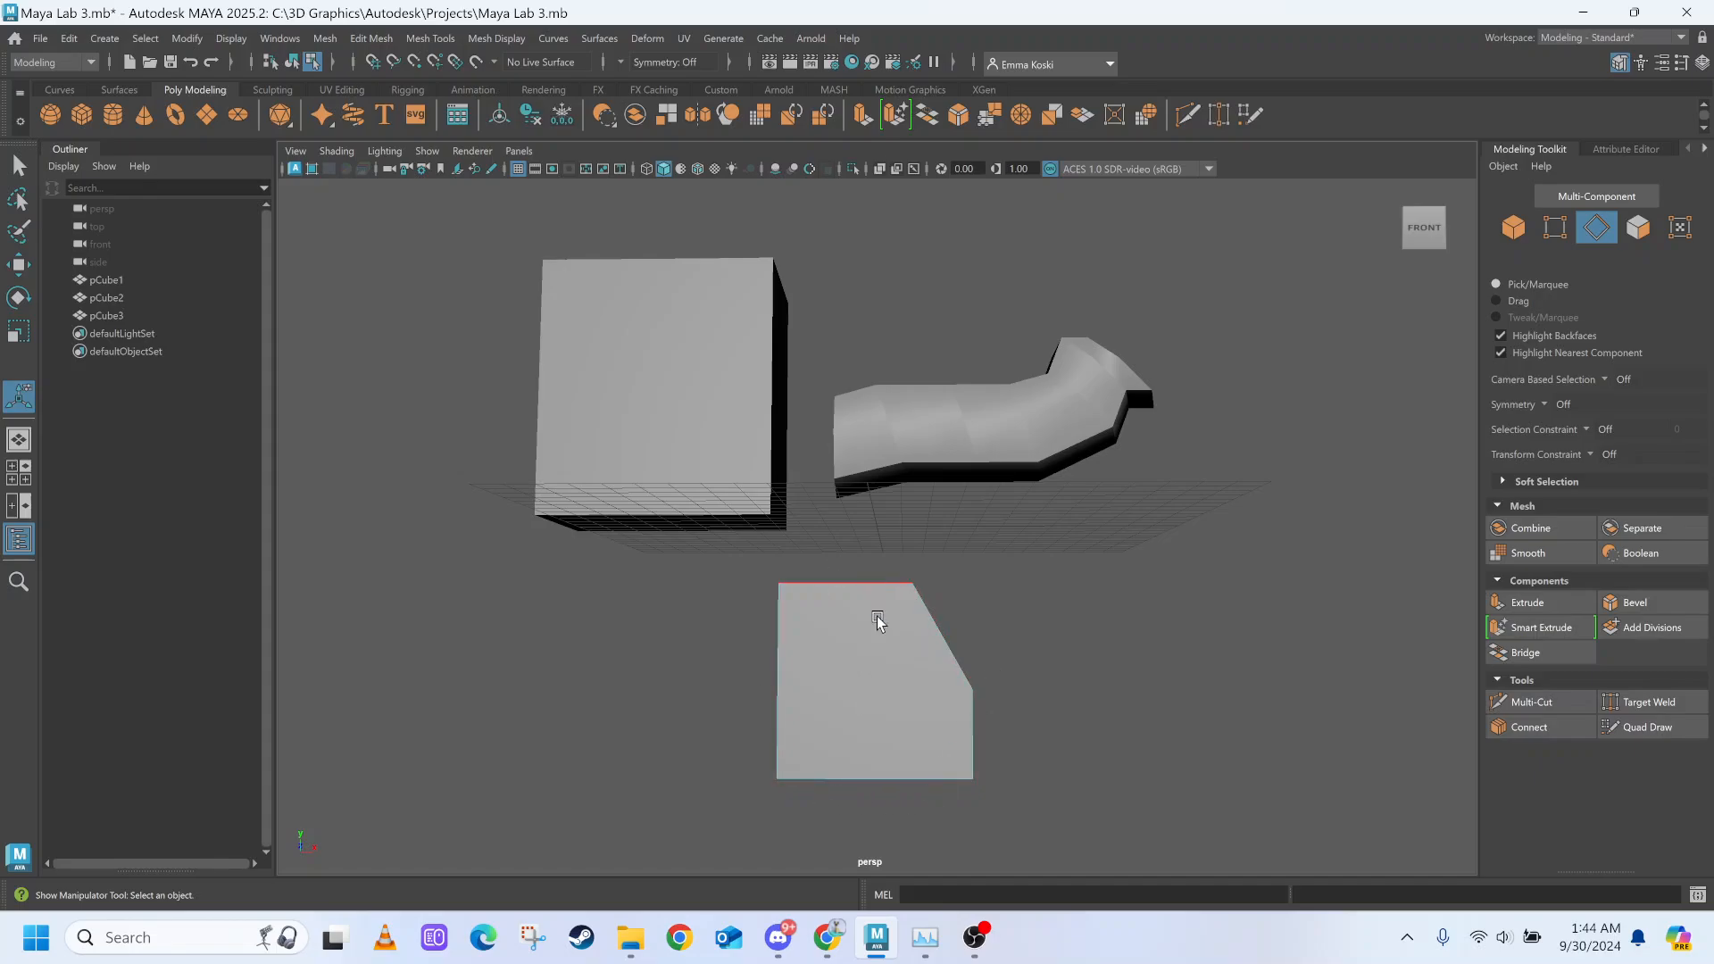
mouse_move(872, 711)
left_mouse_down("alt")
mouse_move(904, 715)
mouse_move(847, 697)
mouse_move(897, 714)
left_mouse_up("alt")
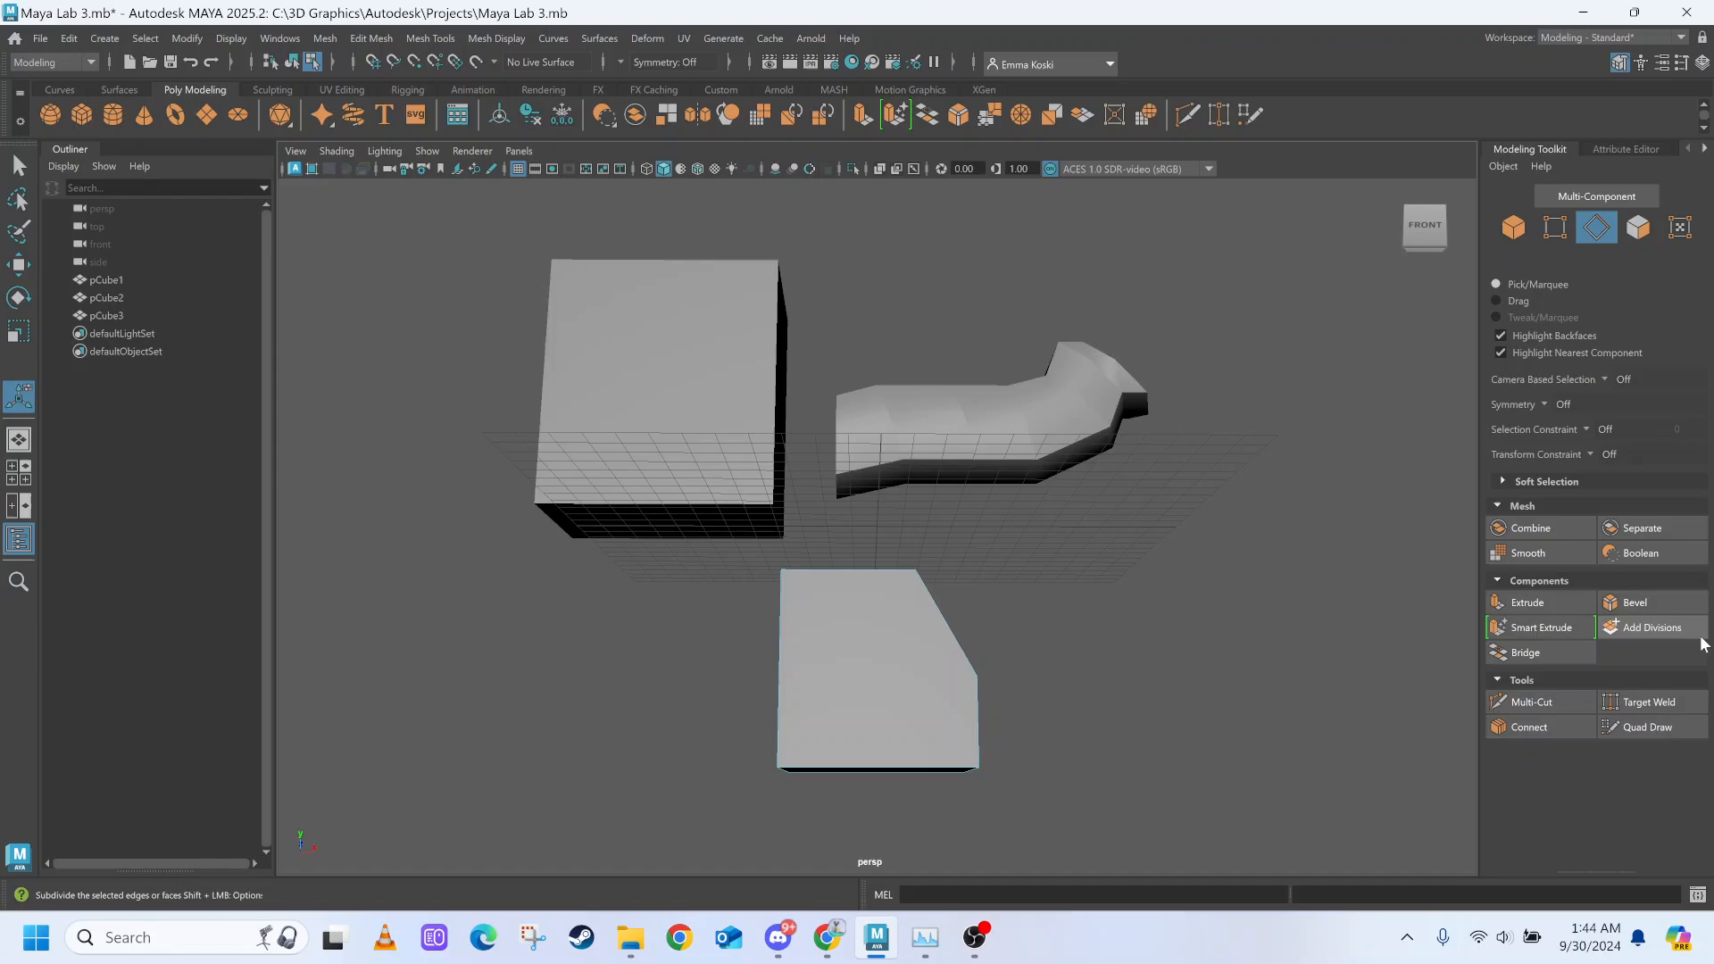
left_click(1532, 702)
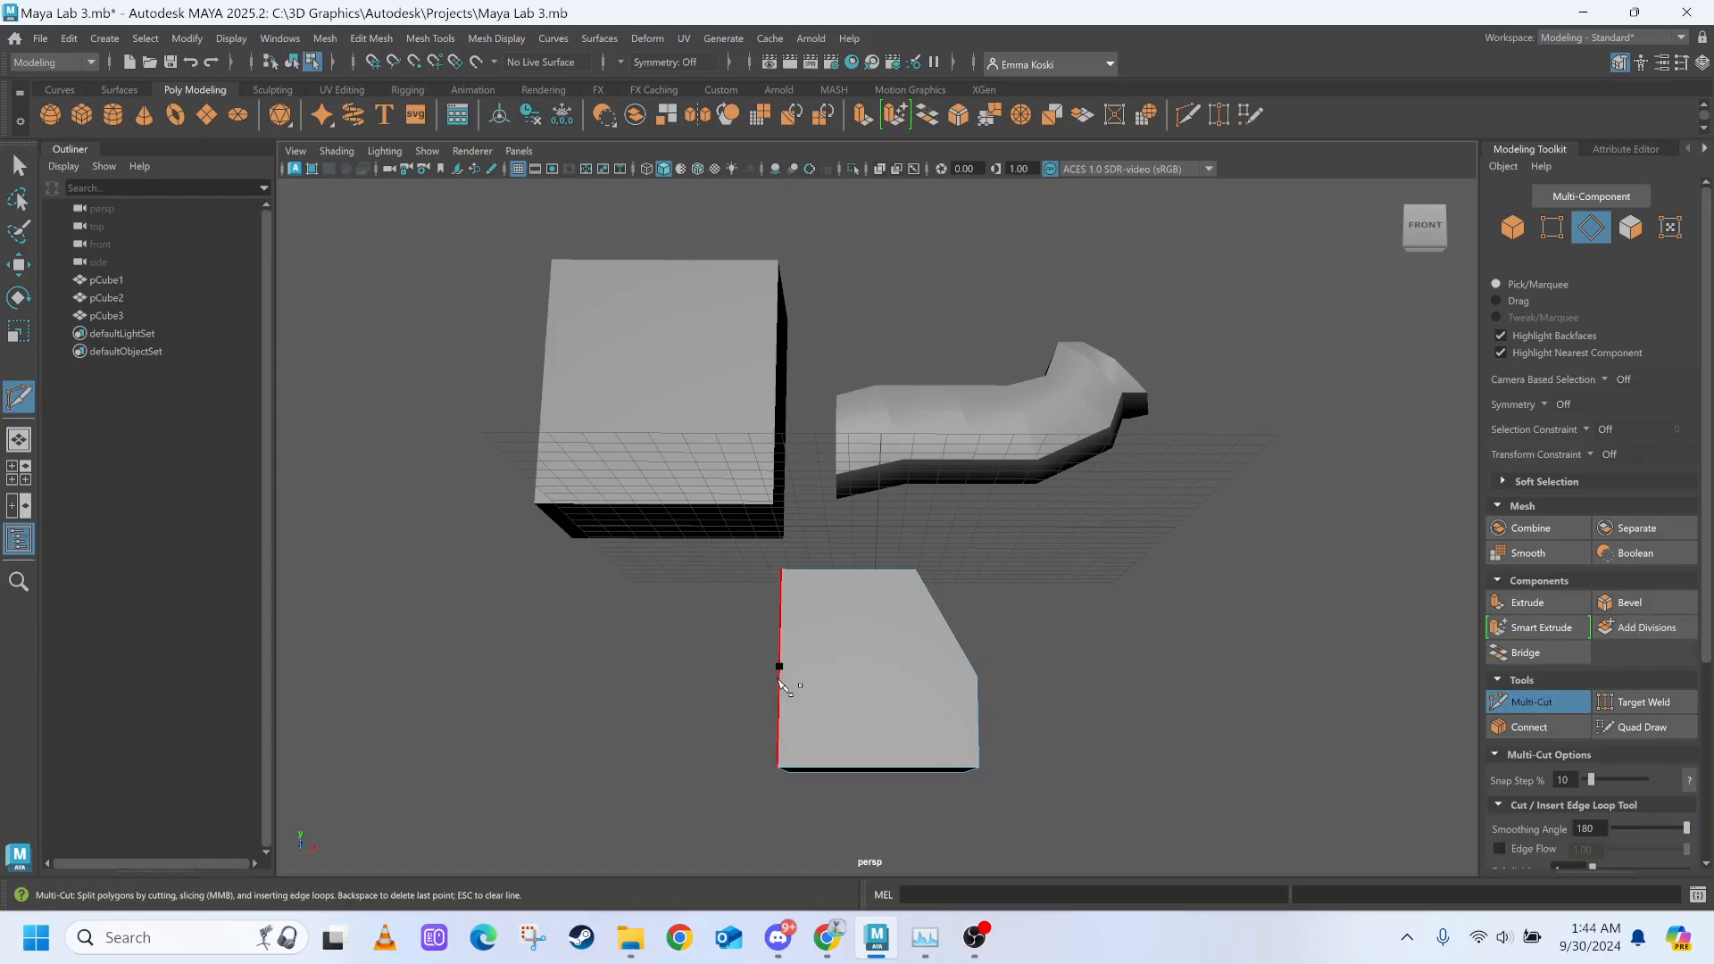
key("shift")
key("shift")
left_click(786, 692)
Continue the horizontal Multi-Cut around the lower block's left side and back face to the foot of the slope.
left_click_drag(1079, 693, 1156, 697, "alt")
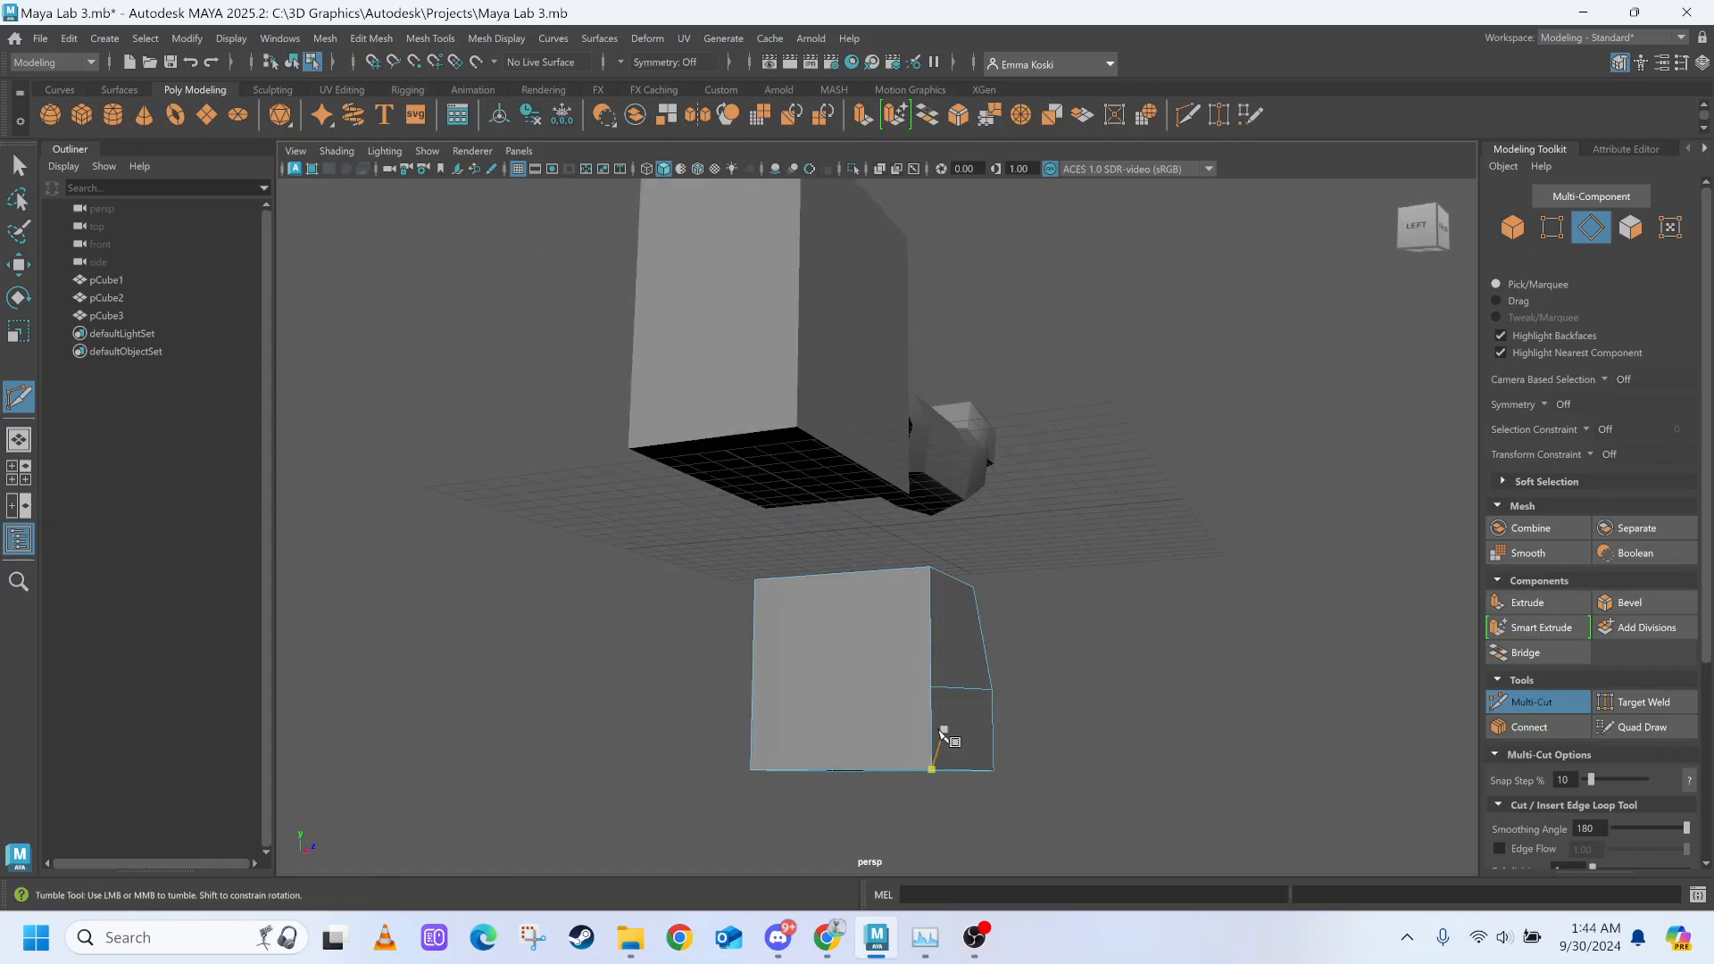
mouse_move(945, 734)
left_mouse_down("alt")
mouse_move(964, 719)
mouse_move(959, 745)
left_mouse_up("alt")
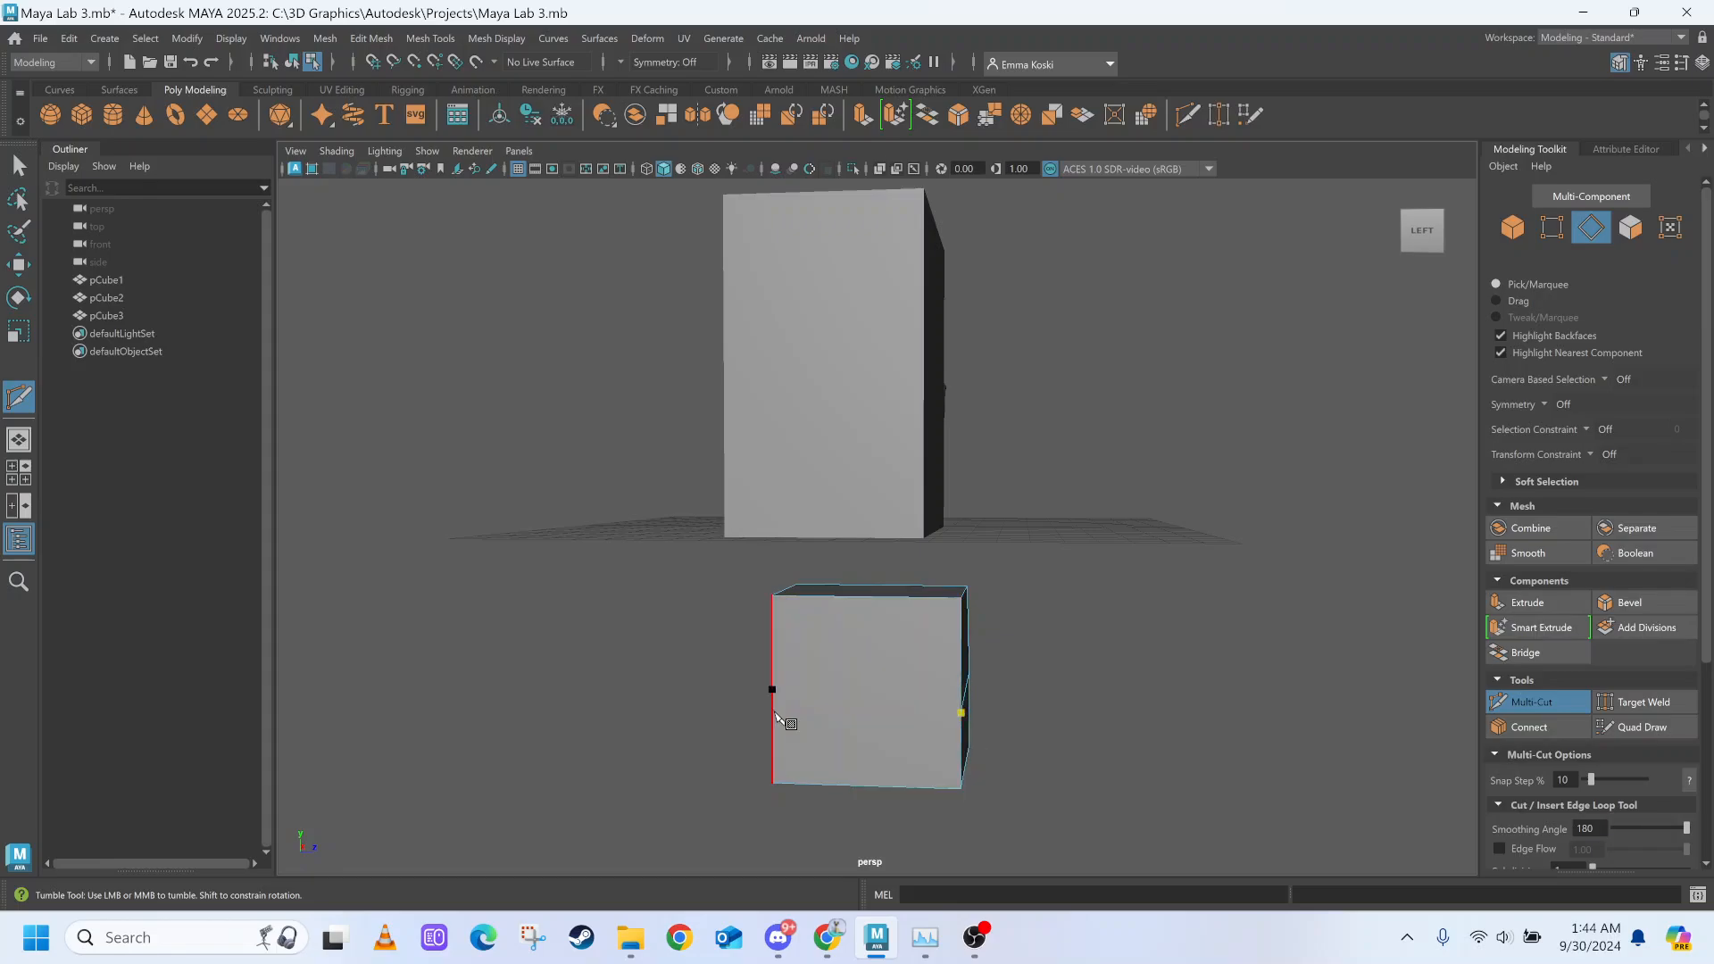
left_click_drag(775, 714, 775, 710, "shift")
left_click_drag(775, 712, 883, 708, "alt")
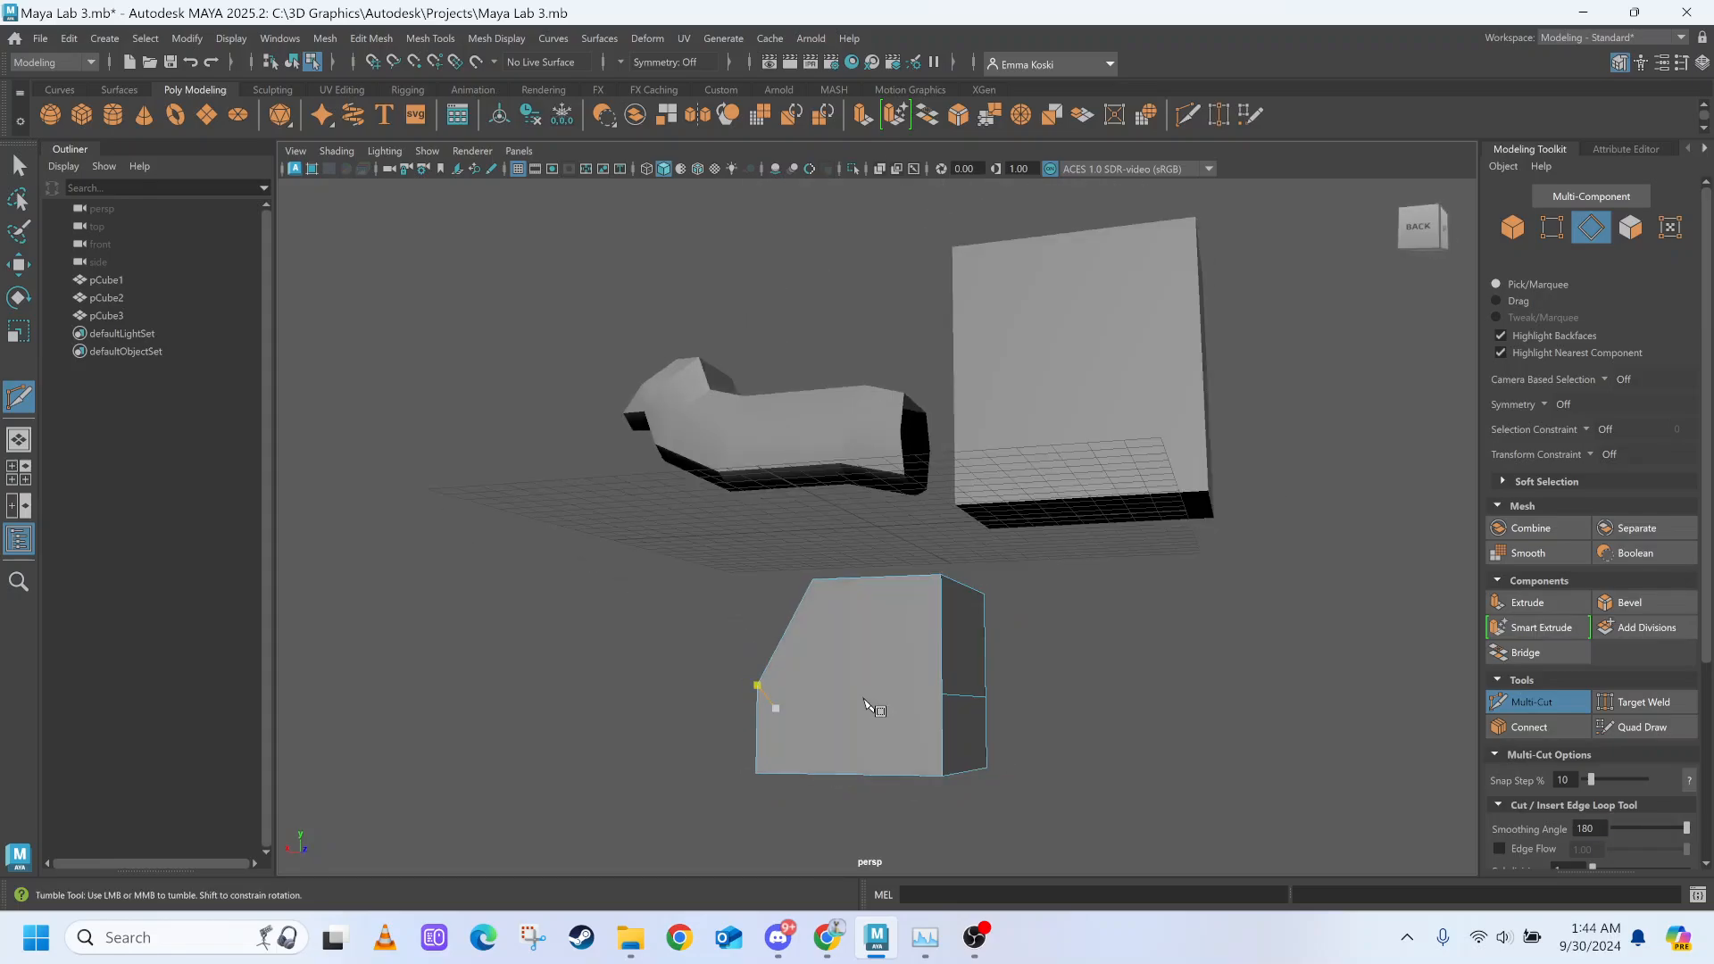
left_click(942, 694)
left_click(762, 687)
key("q")
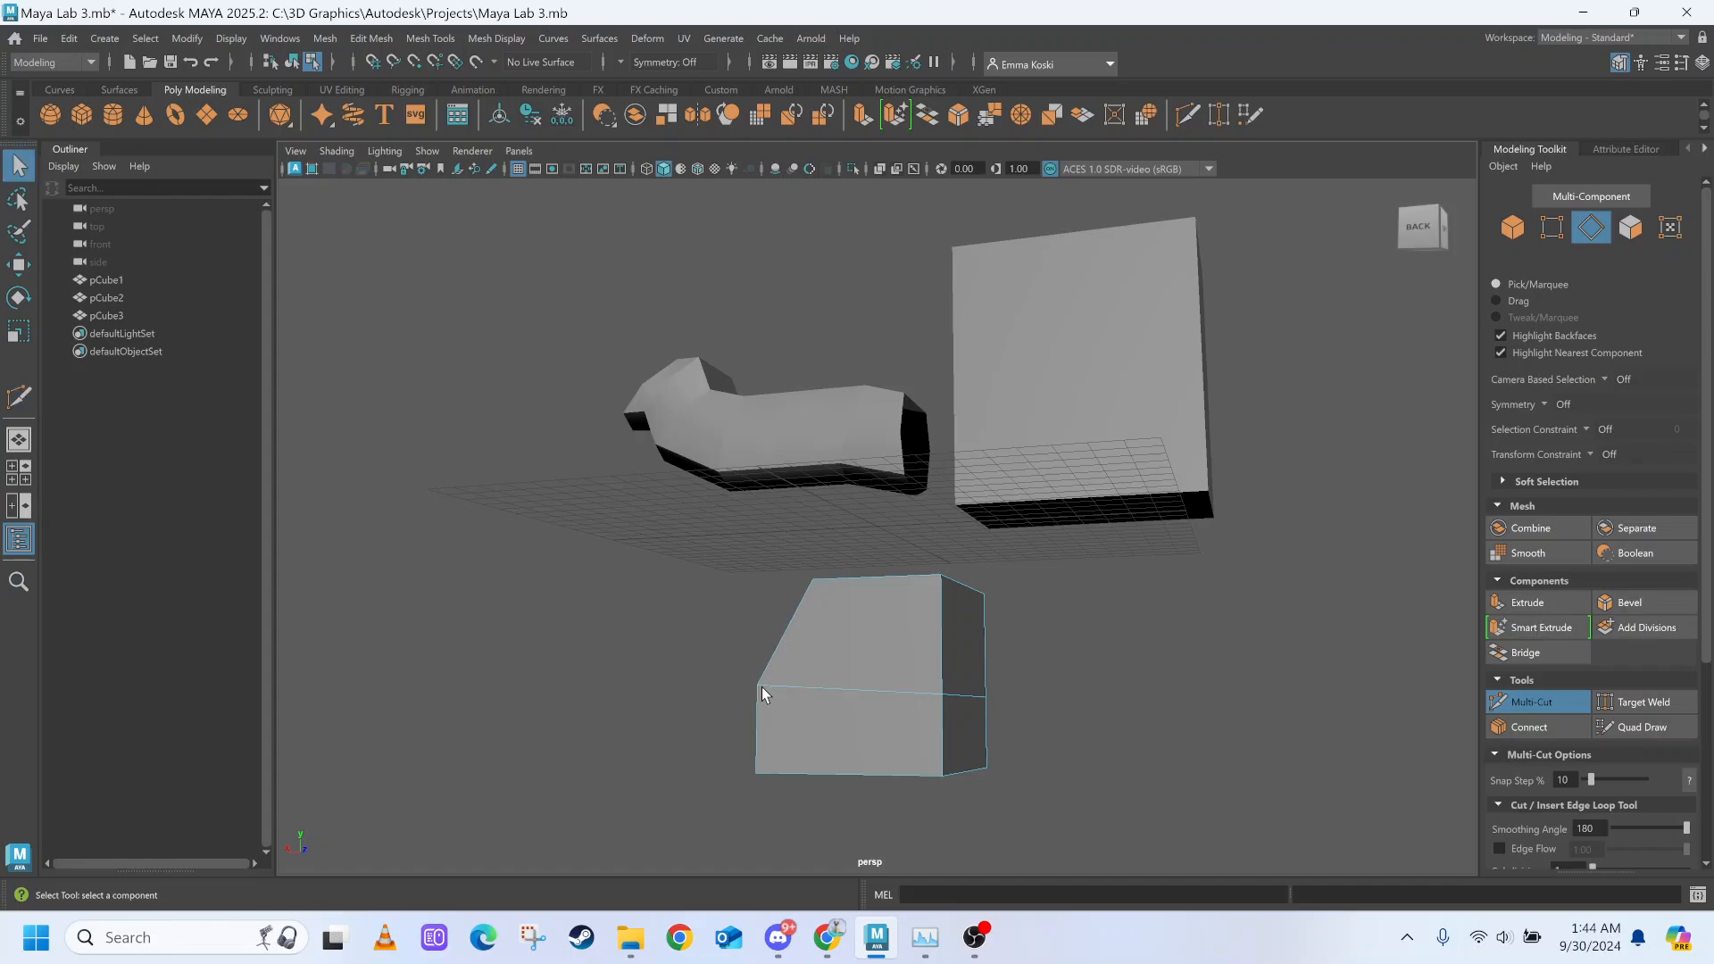
Raise the cut edge on the lower block's left side slightly until the horizontal cut is level in the front view.
left_click_drag(759, 689, 906, 714, "alt")
left_click(939, 709)
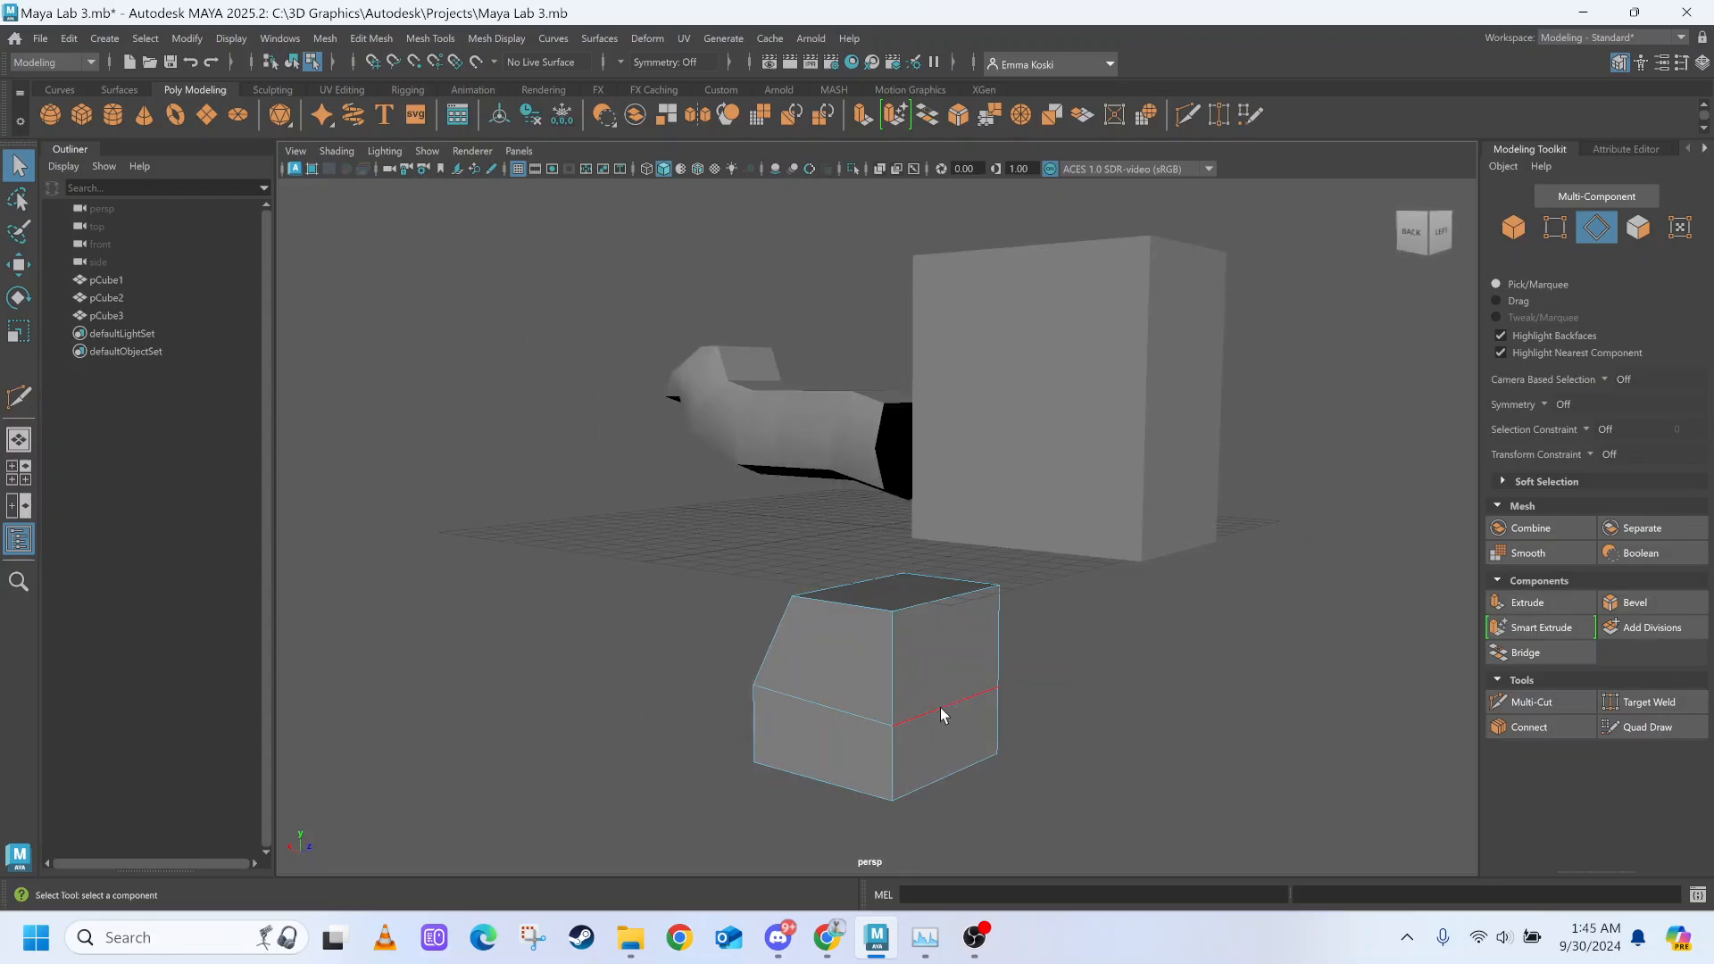
key("space")
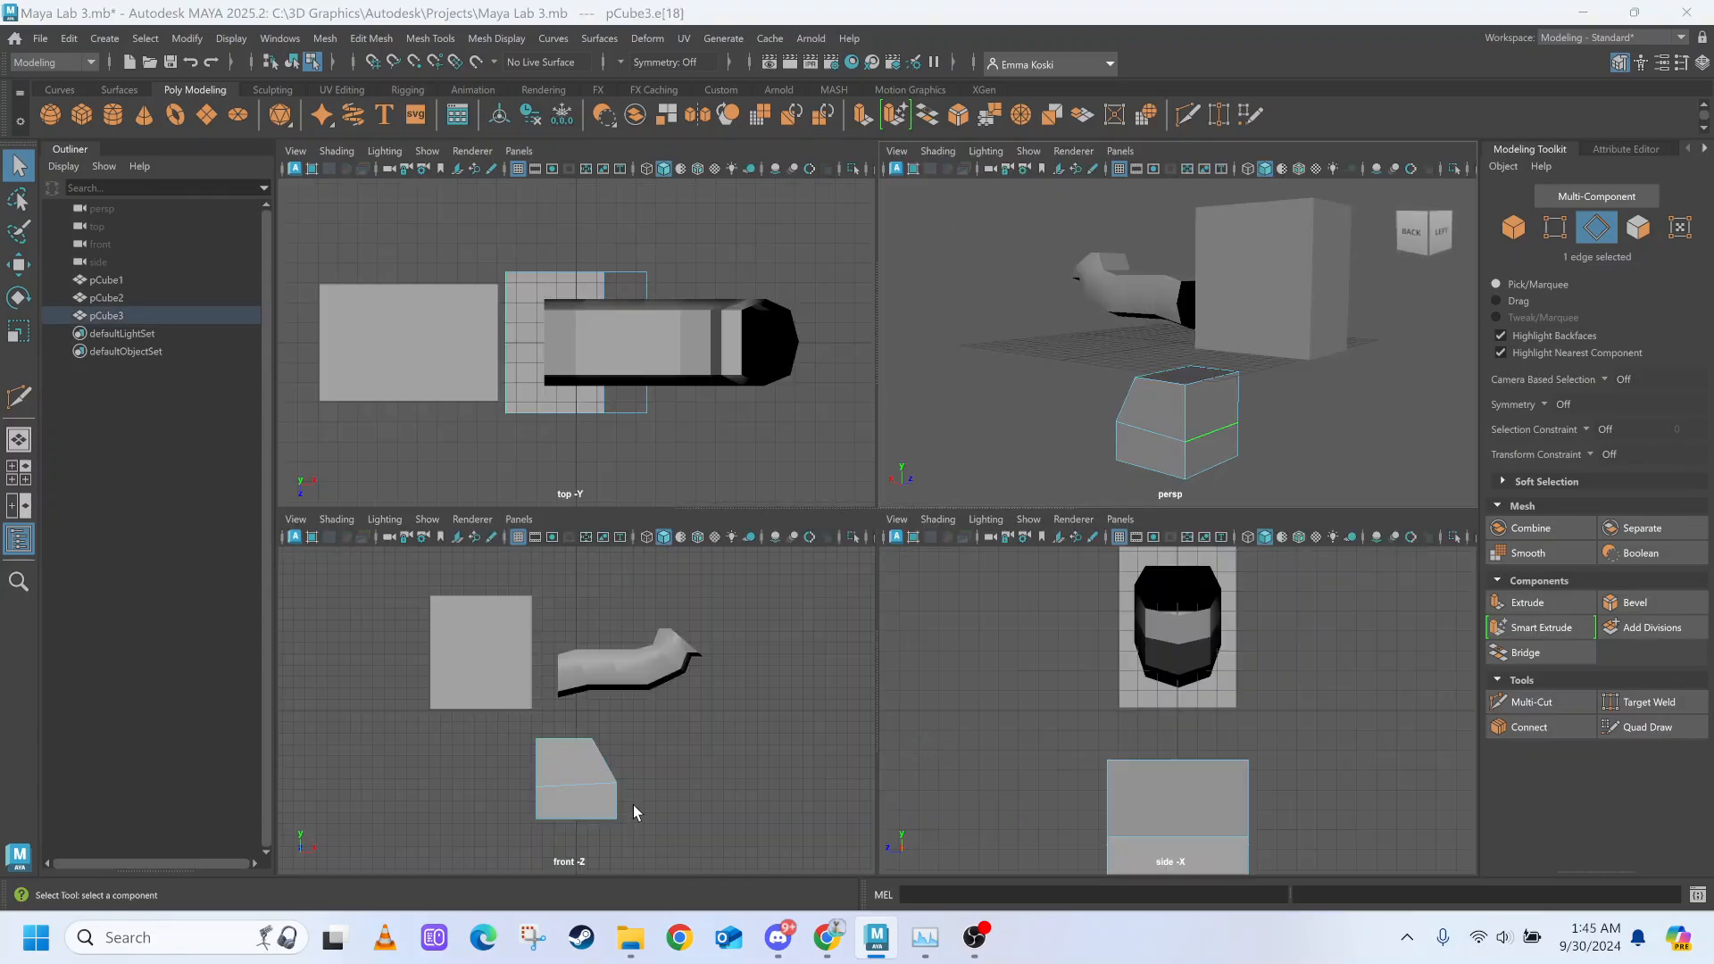
key("space")
scroll(812, 704, "up", 3)
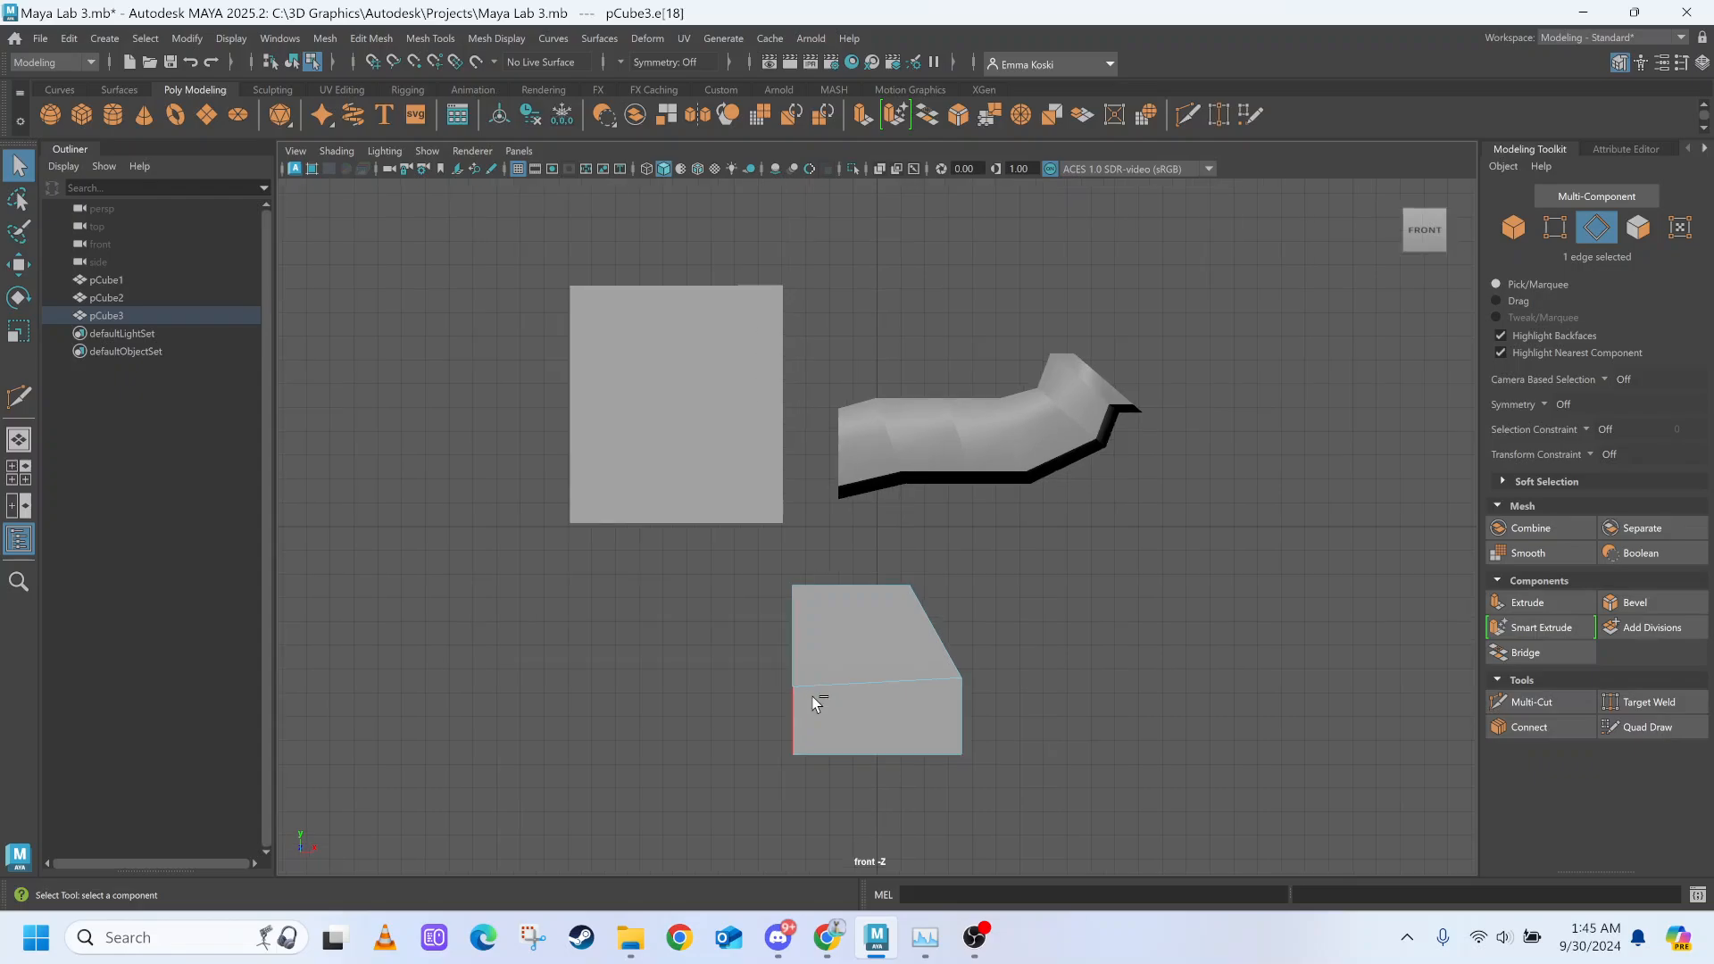
key("w")
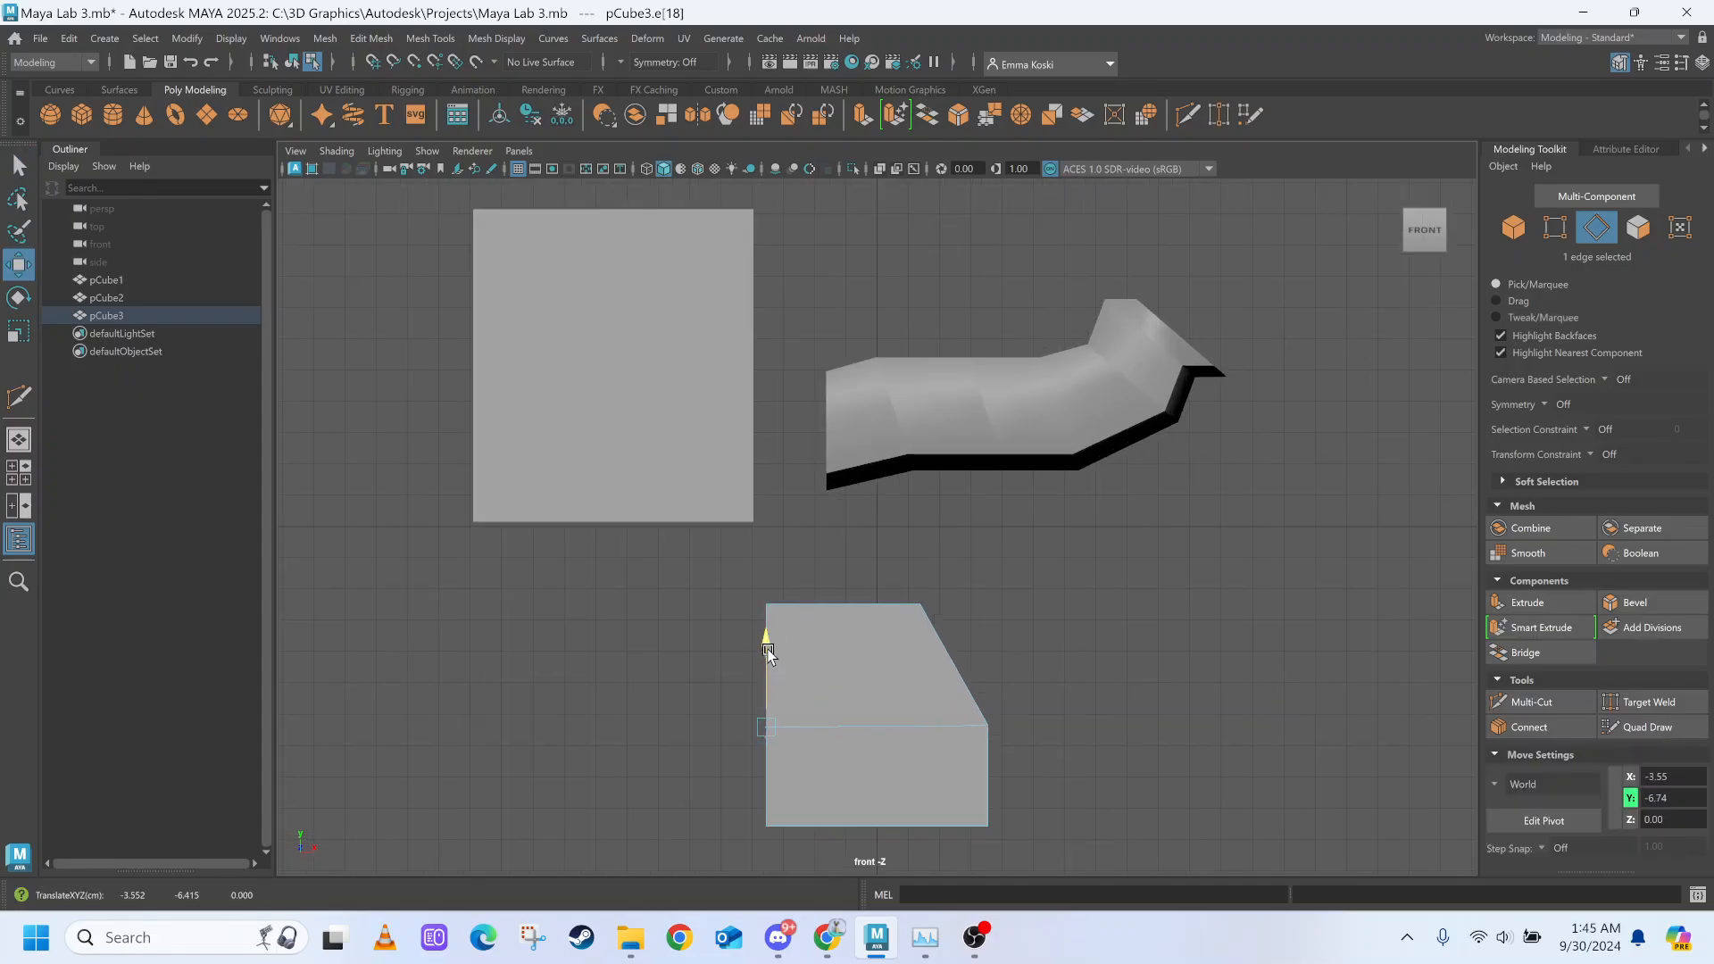
left_click(1090, 646)
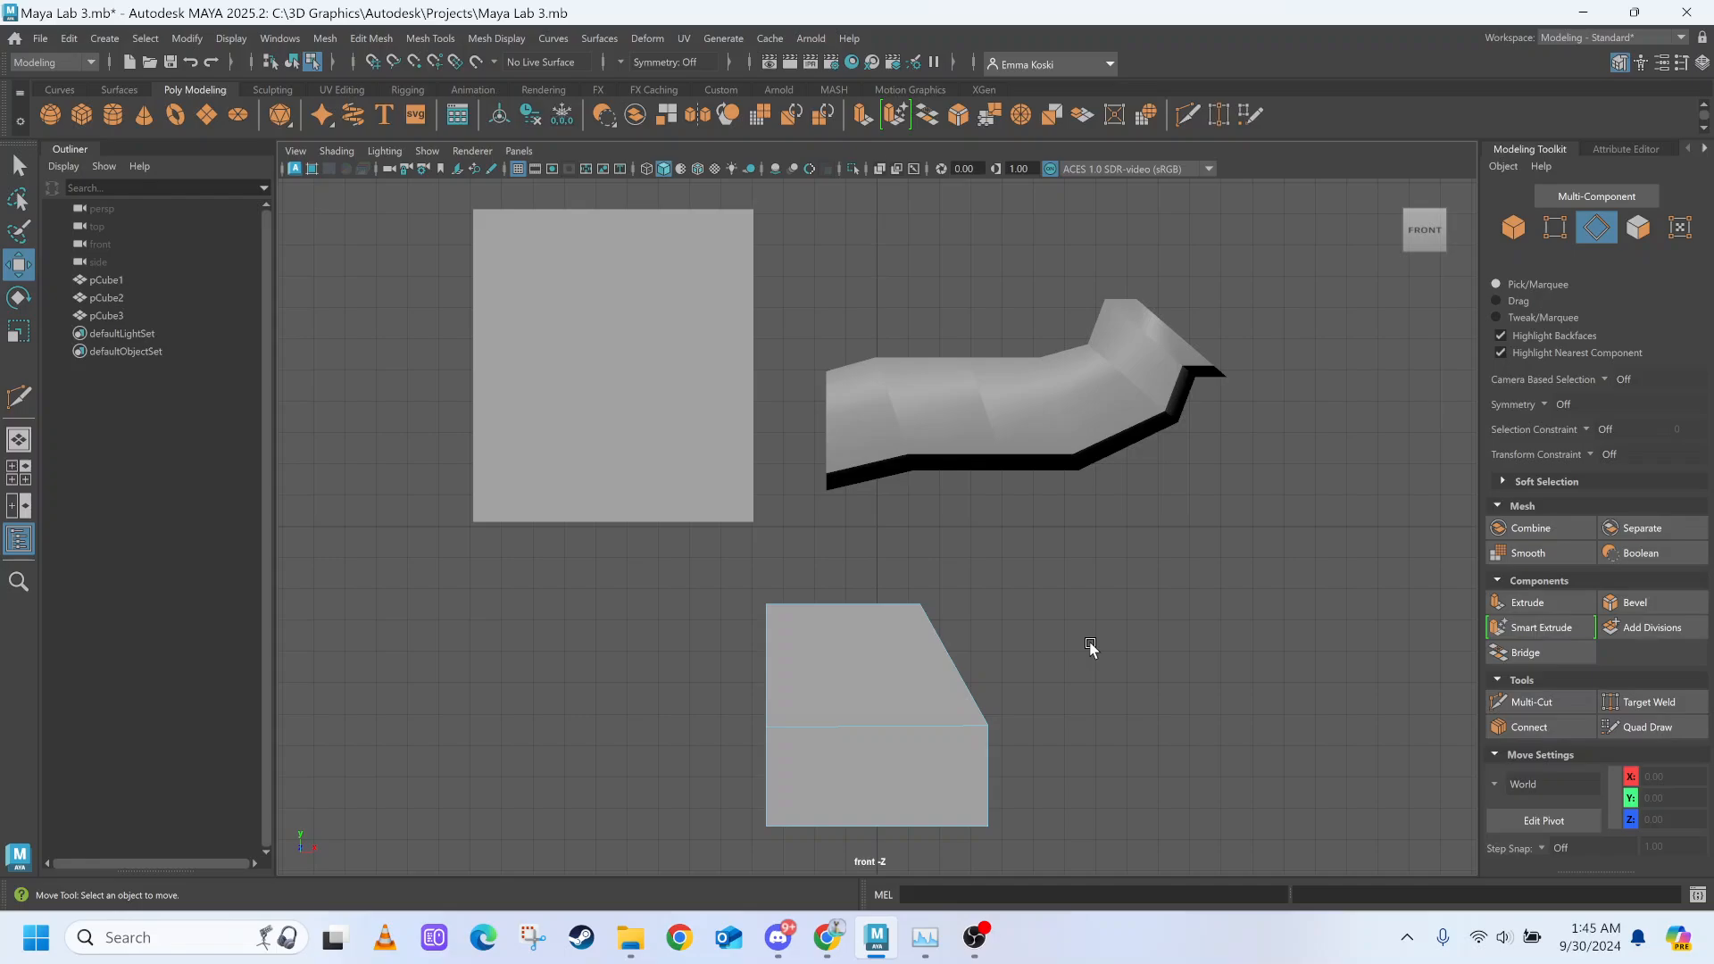
Slice vertically through the whole lower block with Multi-Cut in the front view, about a quarter of its width from the left side.
key("space")
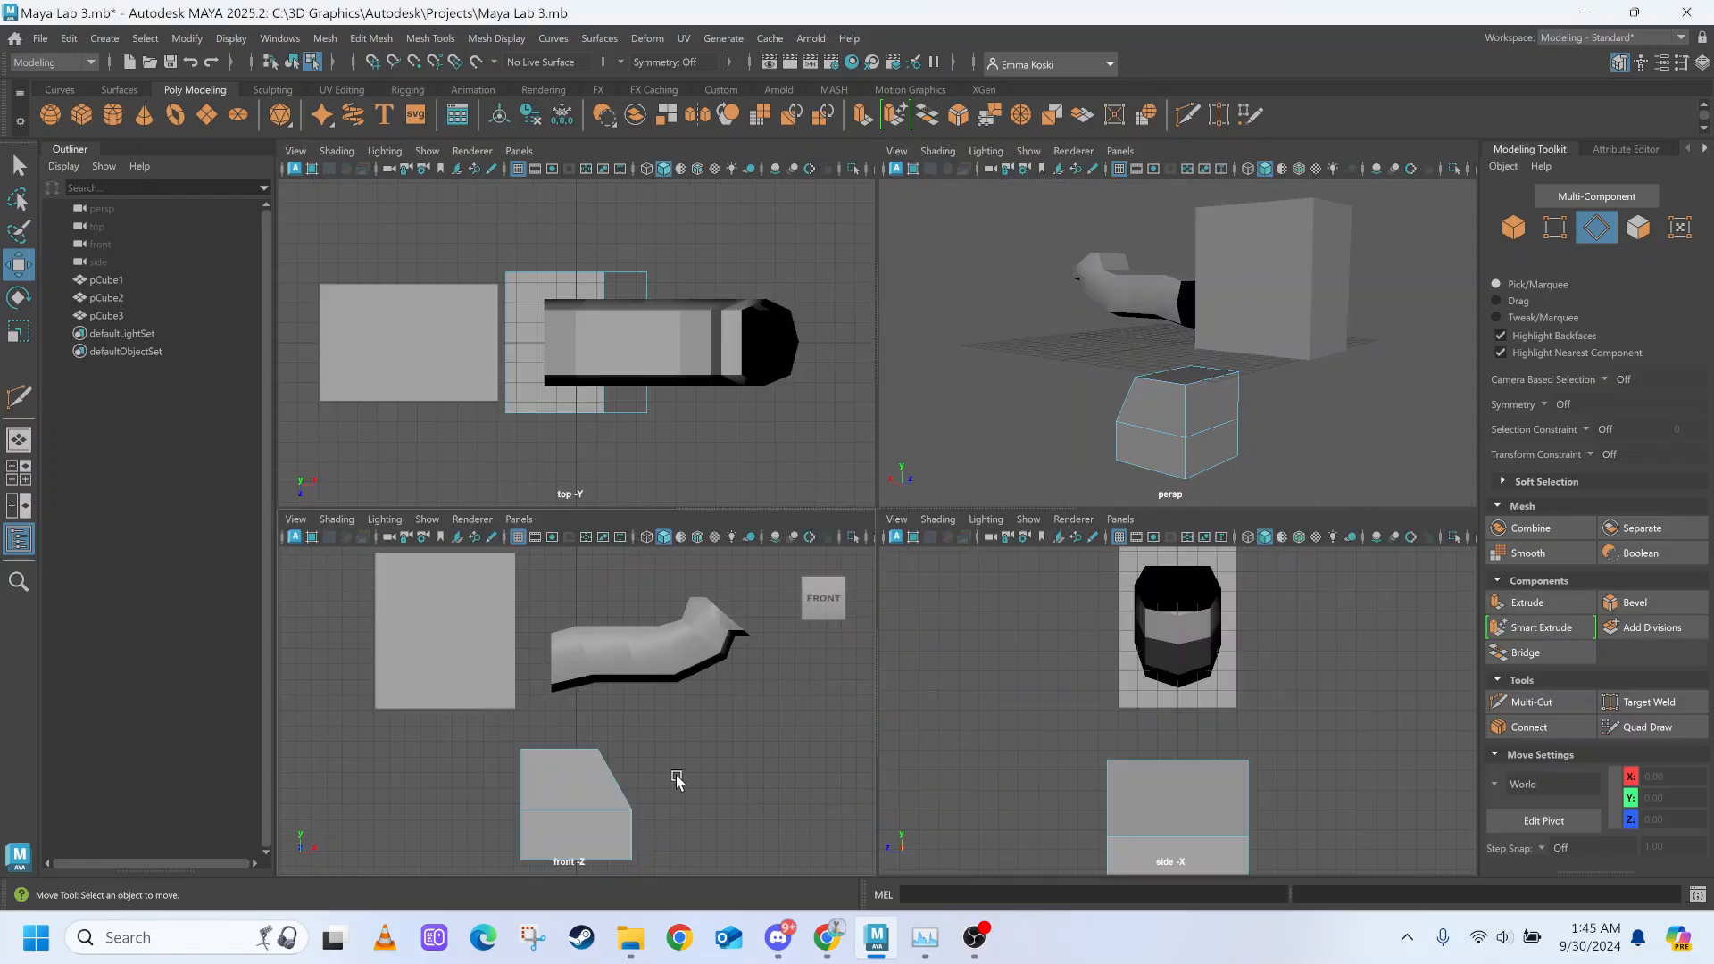
key("space")
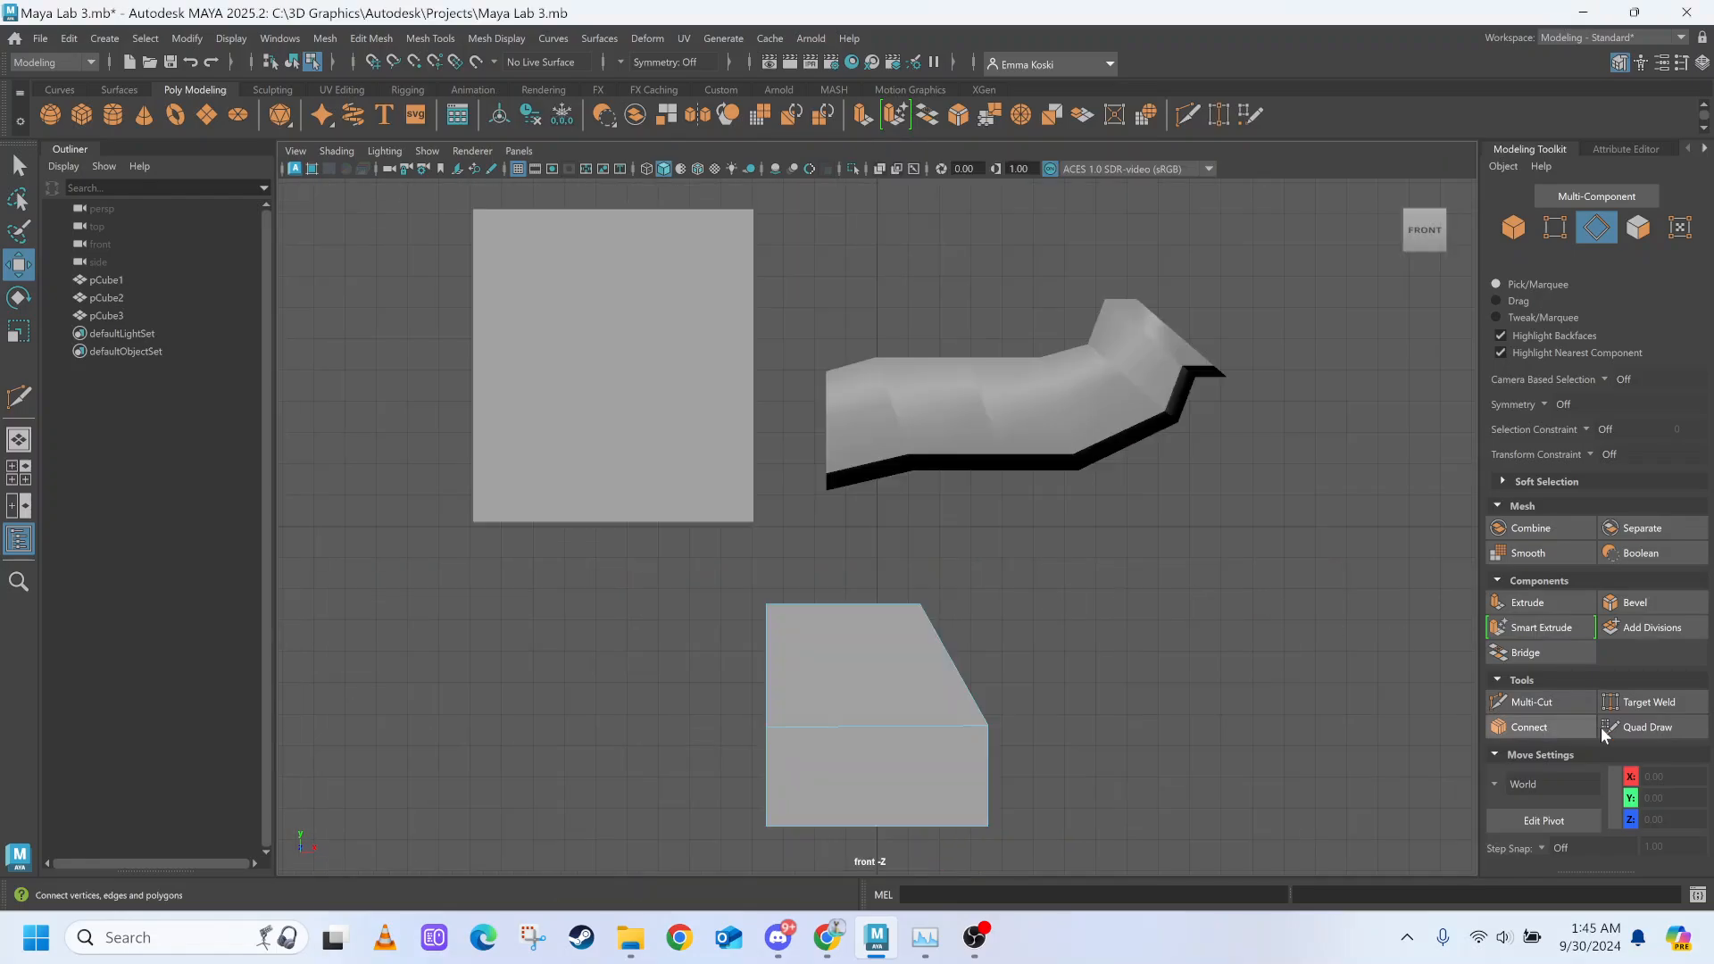
left_click(1537, 704)
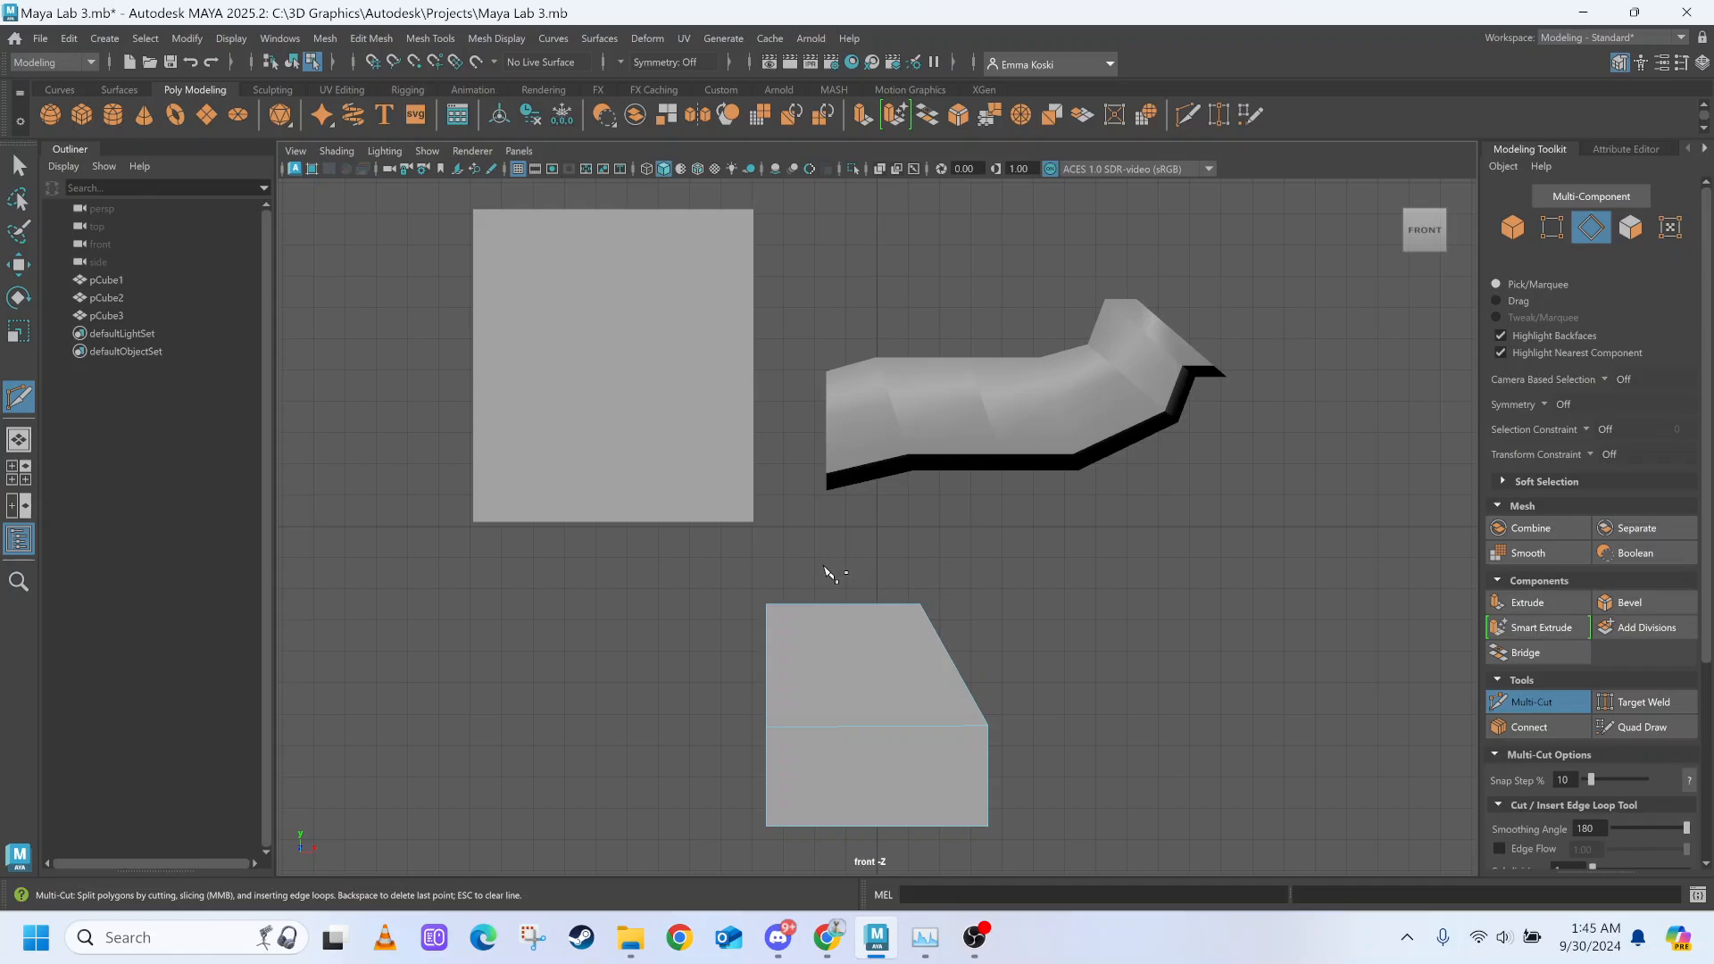
left_click(197, 963)
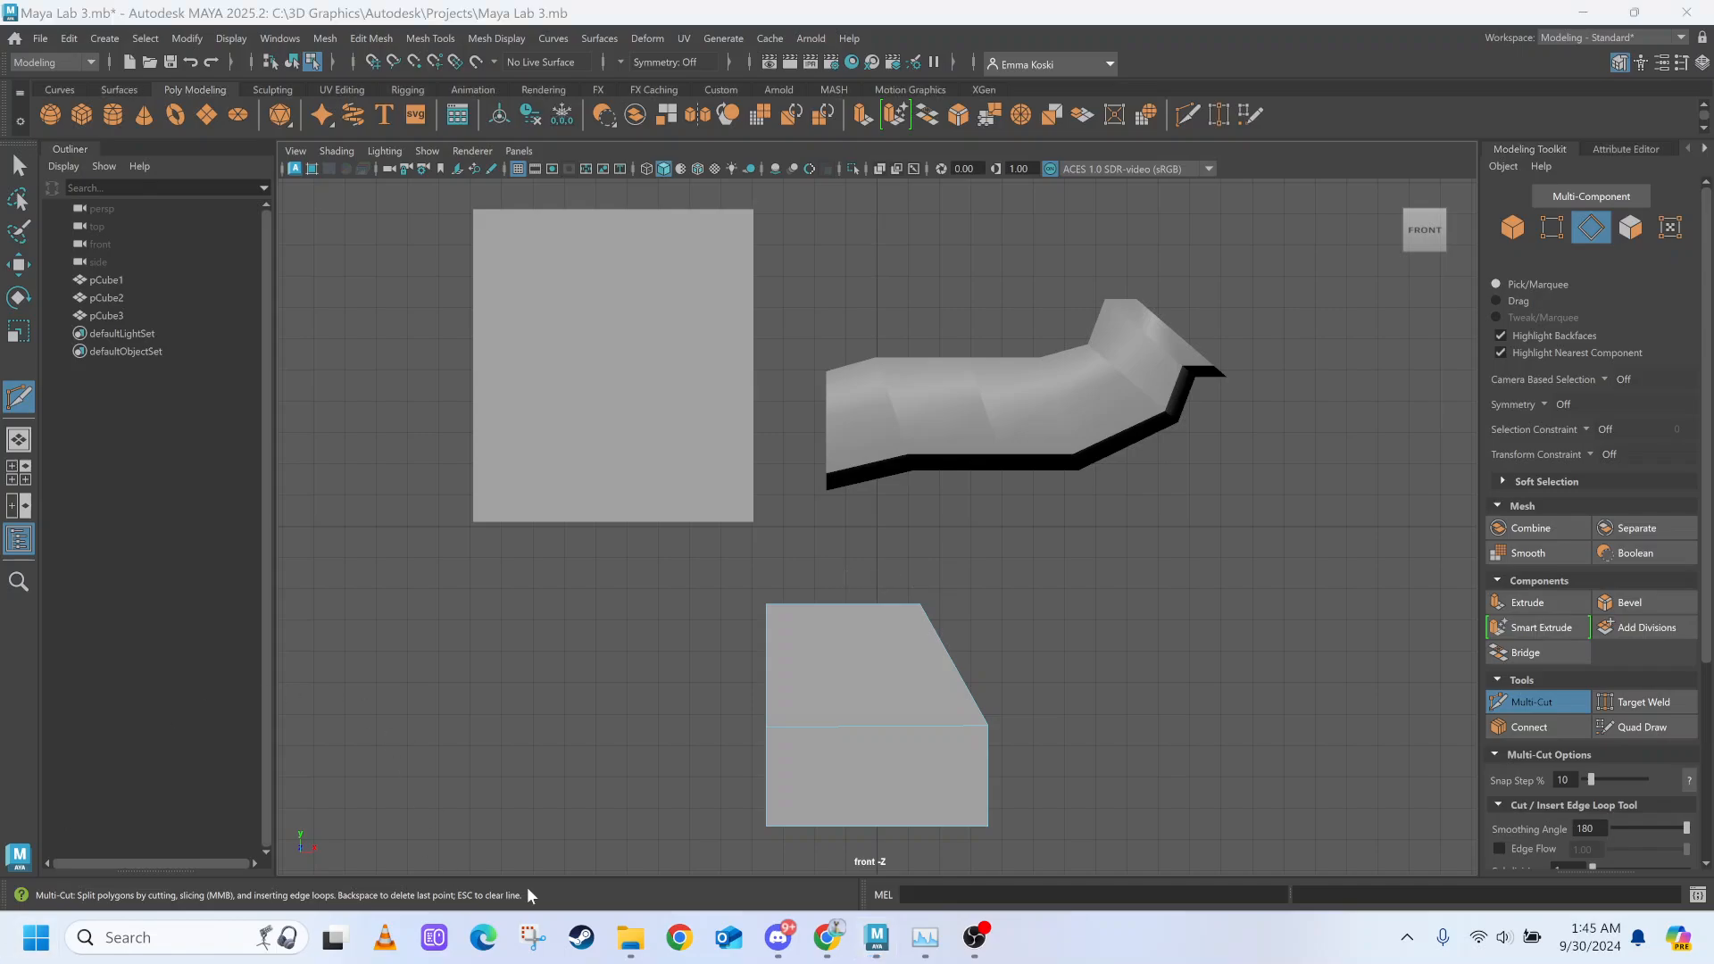
left_click(834, 578)
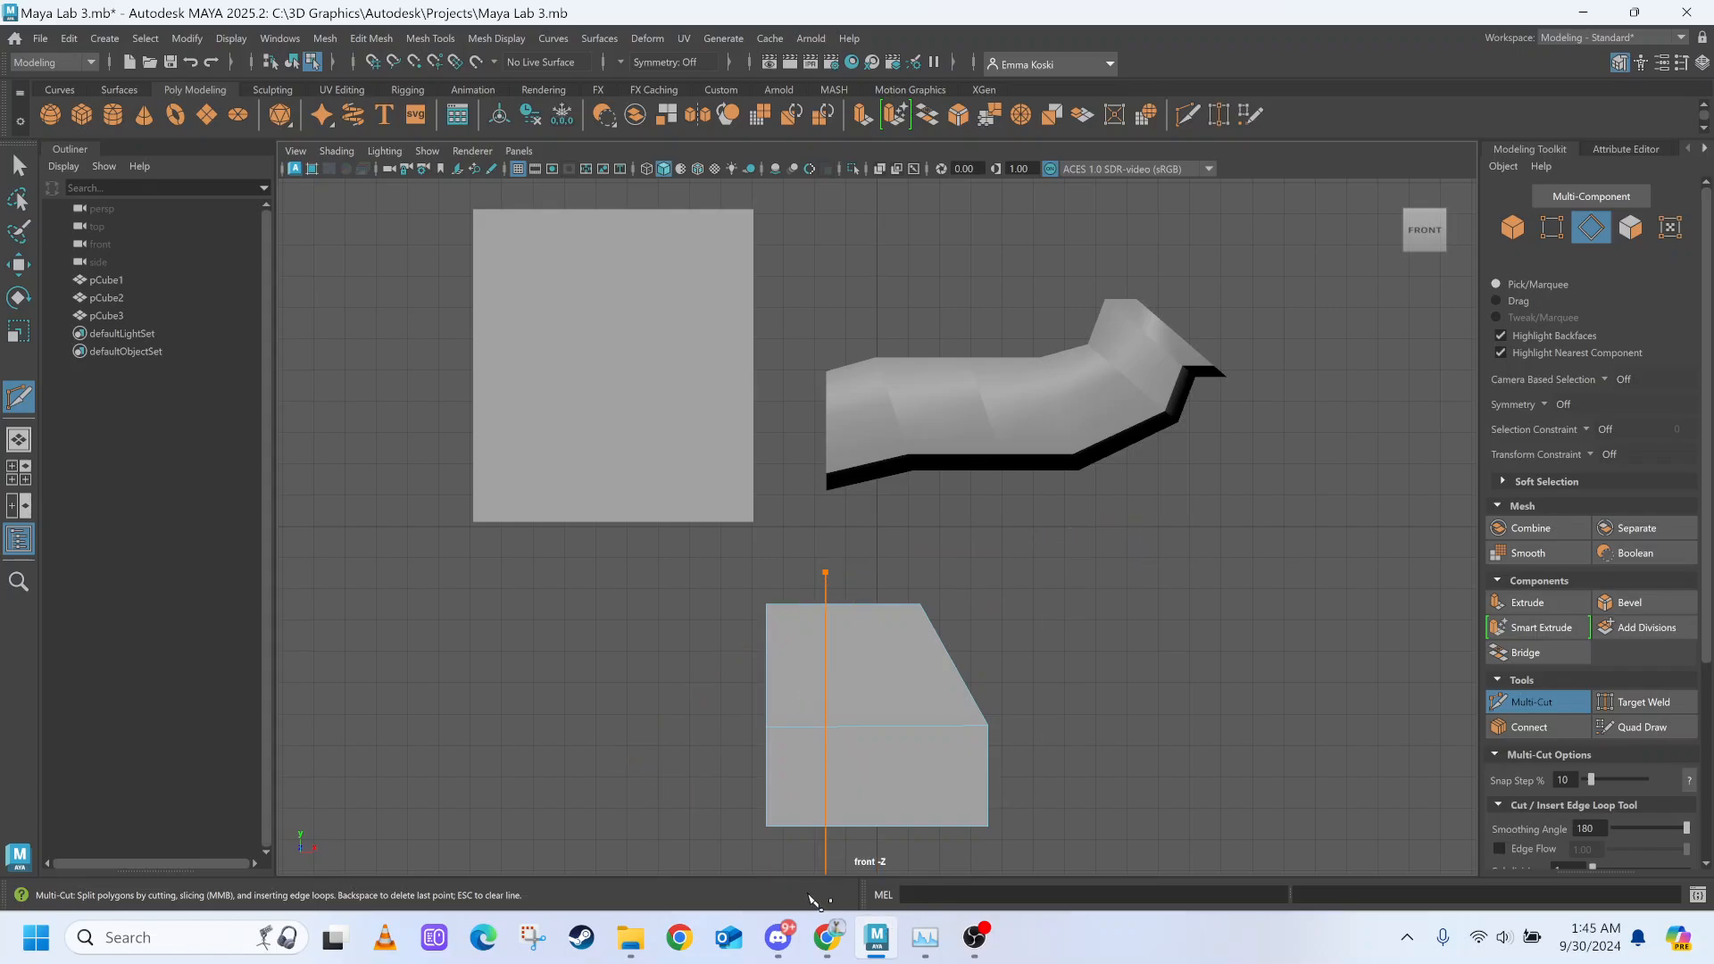
left_click_drag(822, 858, 825, 862)
key("q")
Return to the perspective view, show the block from the front, and save the scene.
key("space")
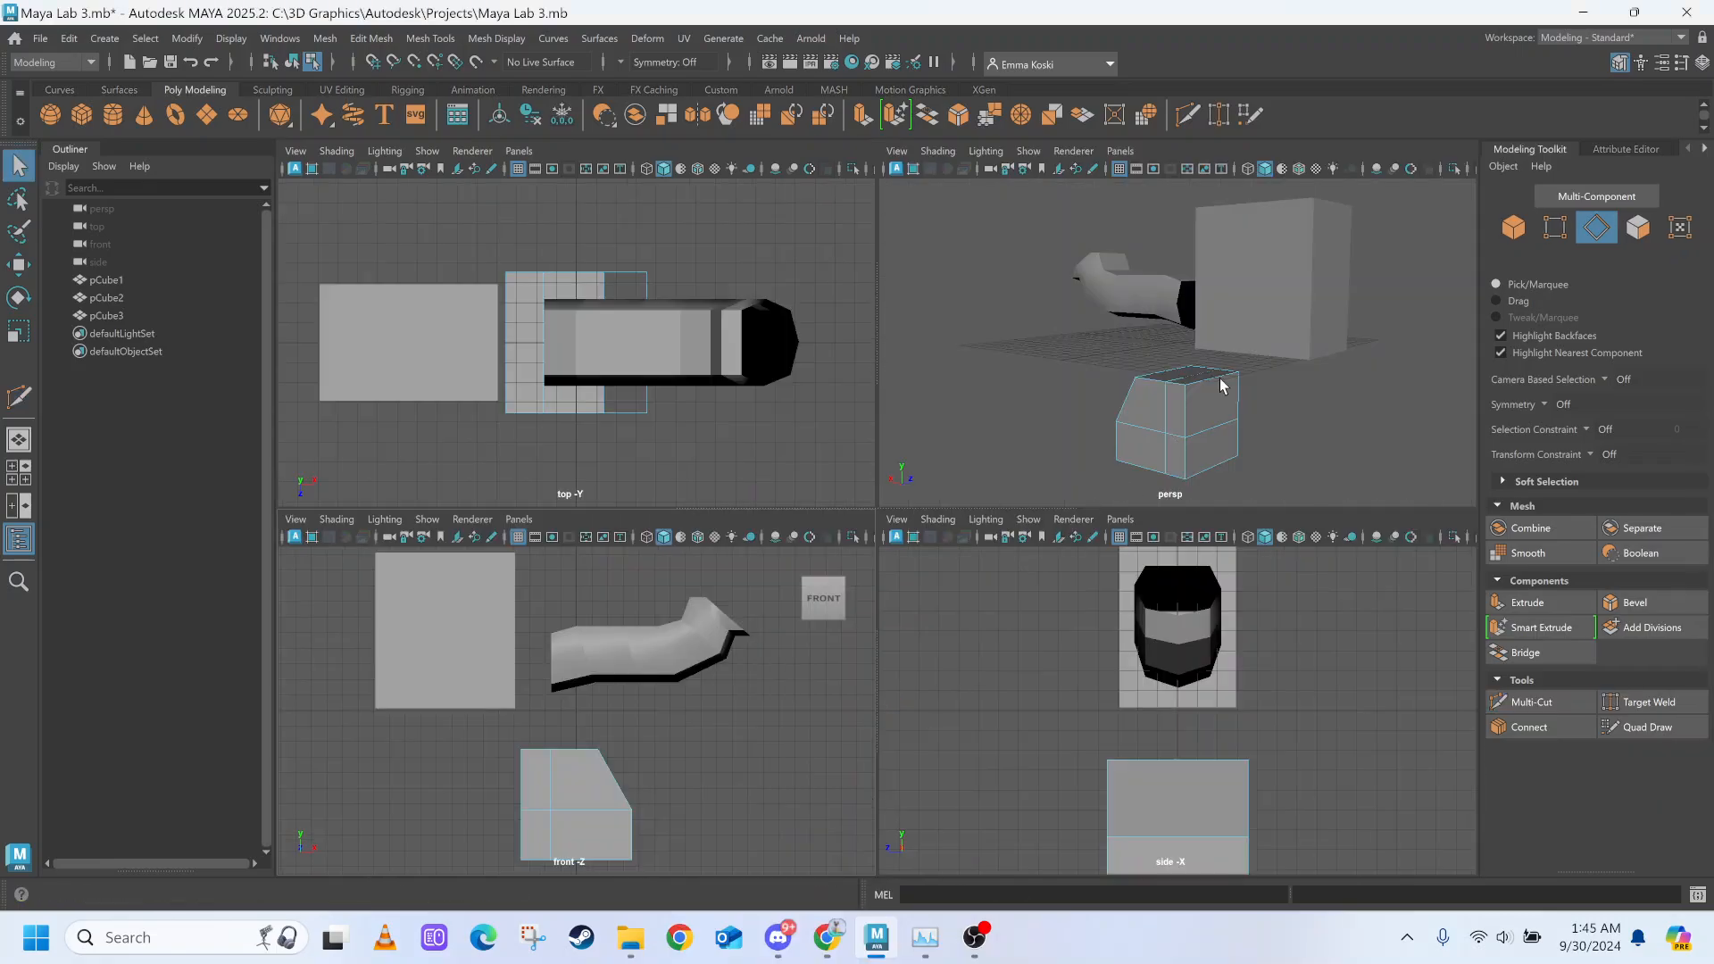
key("space")
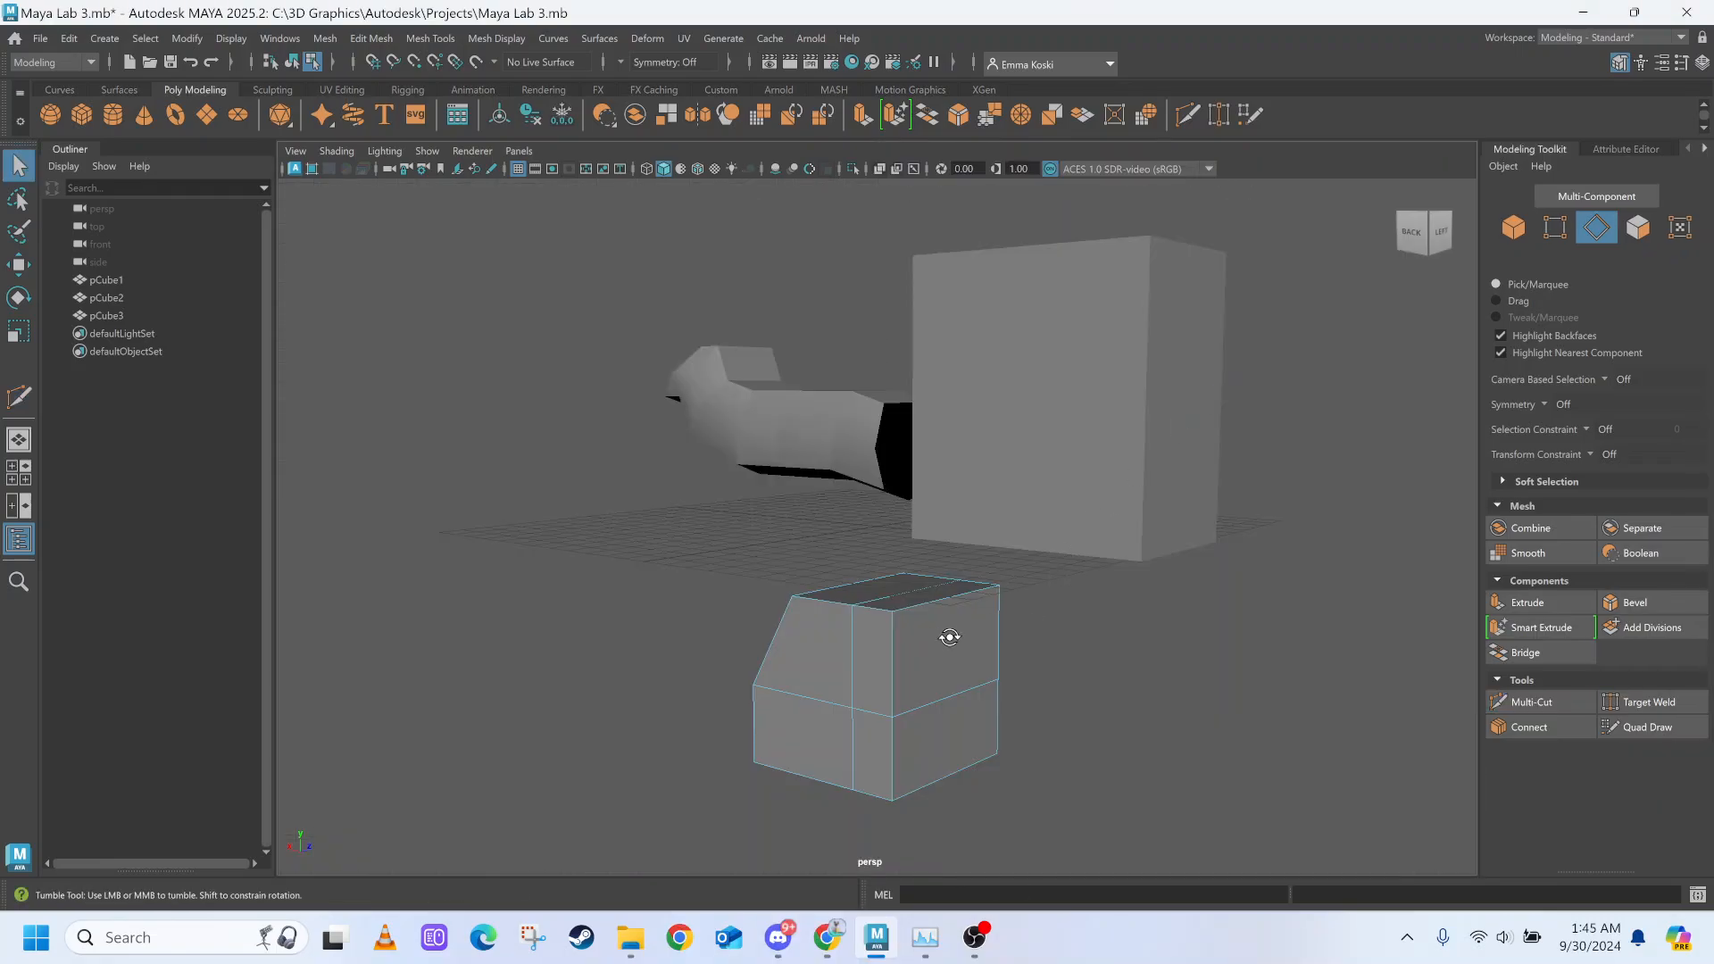
left_click_drag(948, 634, 852, 624, "alt")
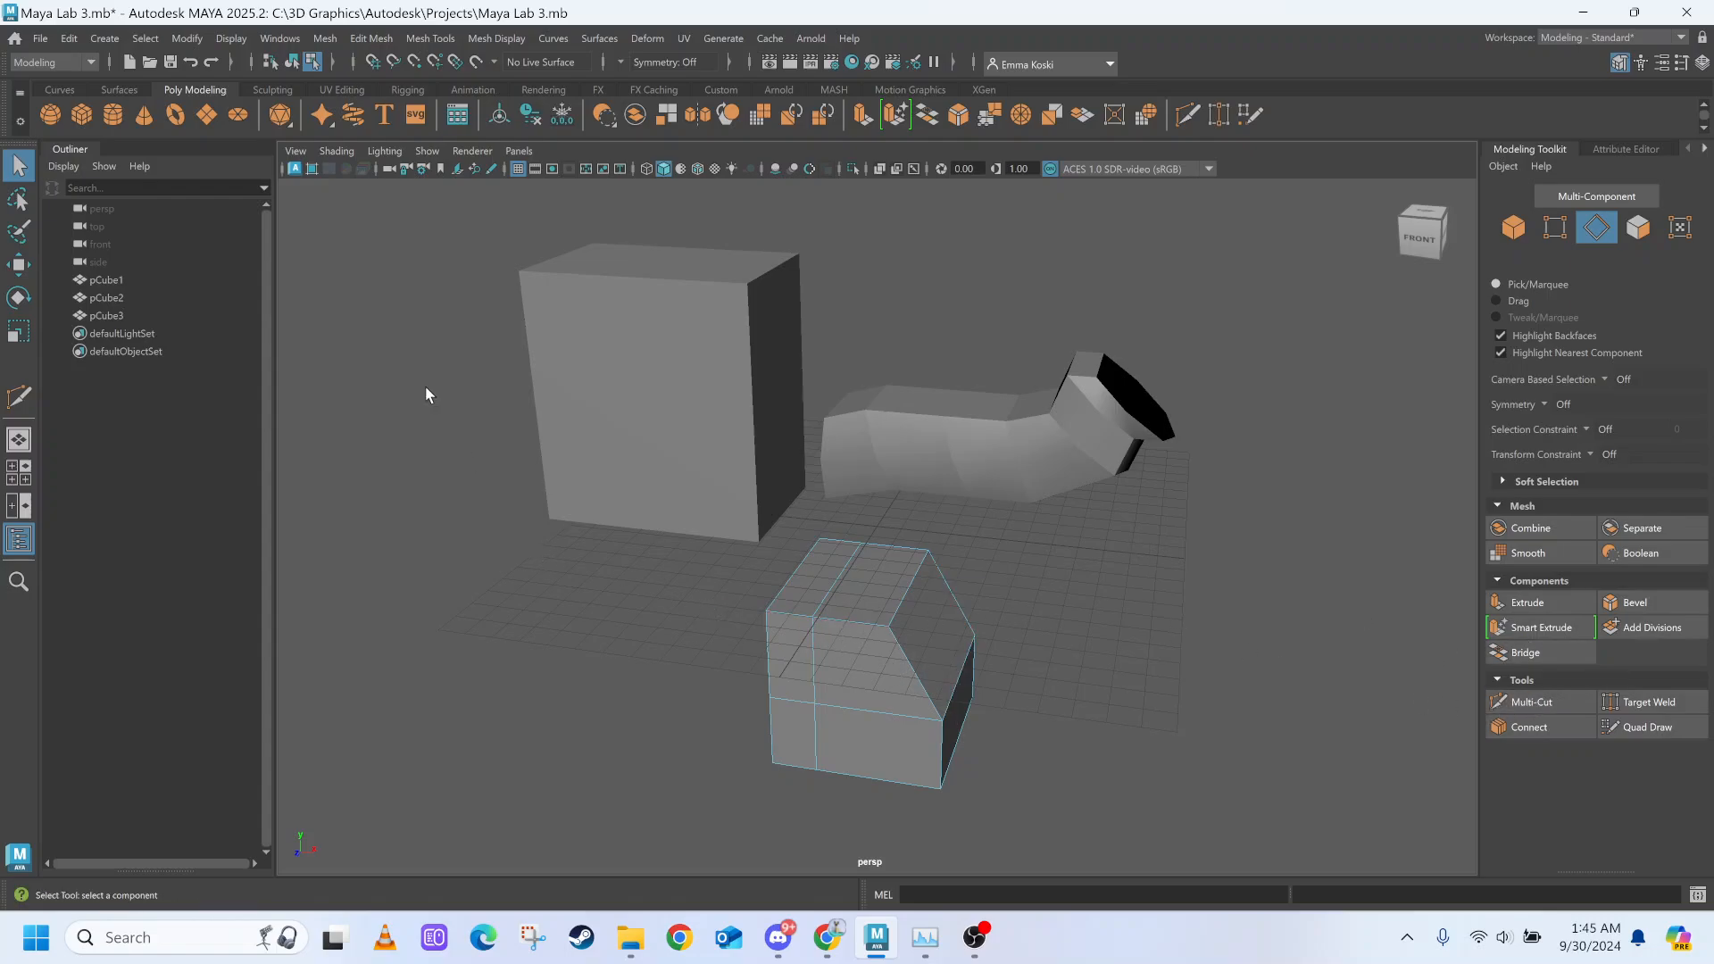
left_click(39, 39)
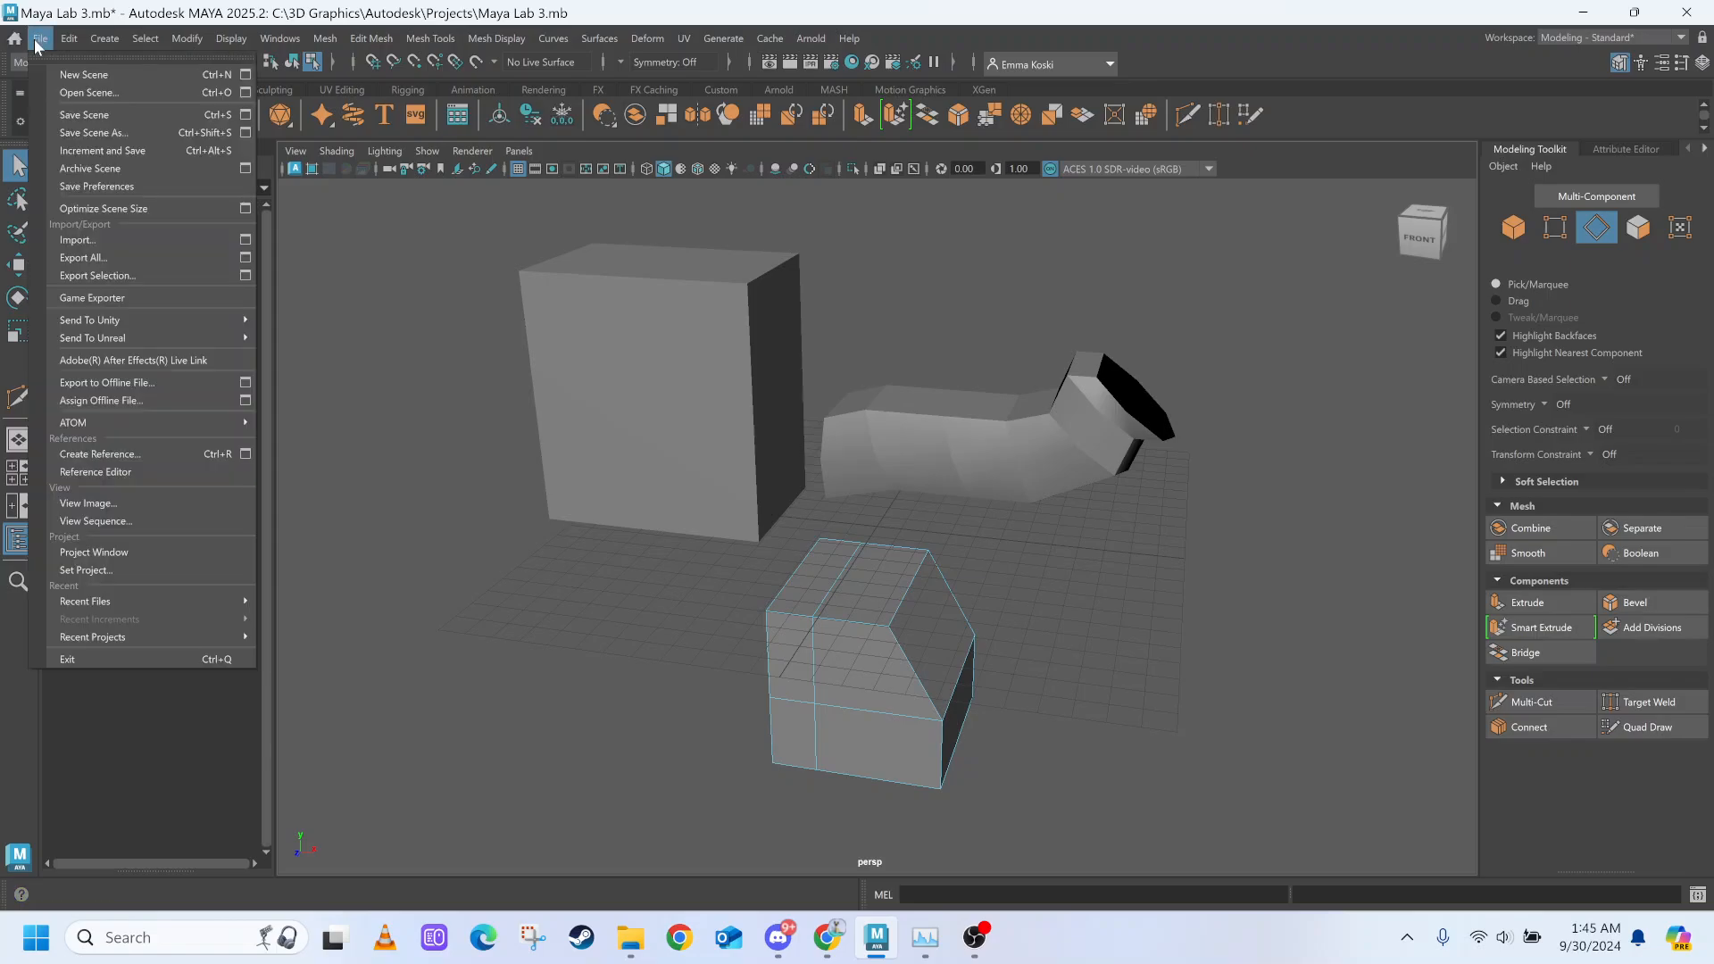
left_click(110, 121)
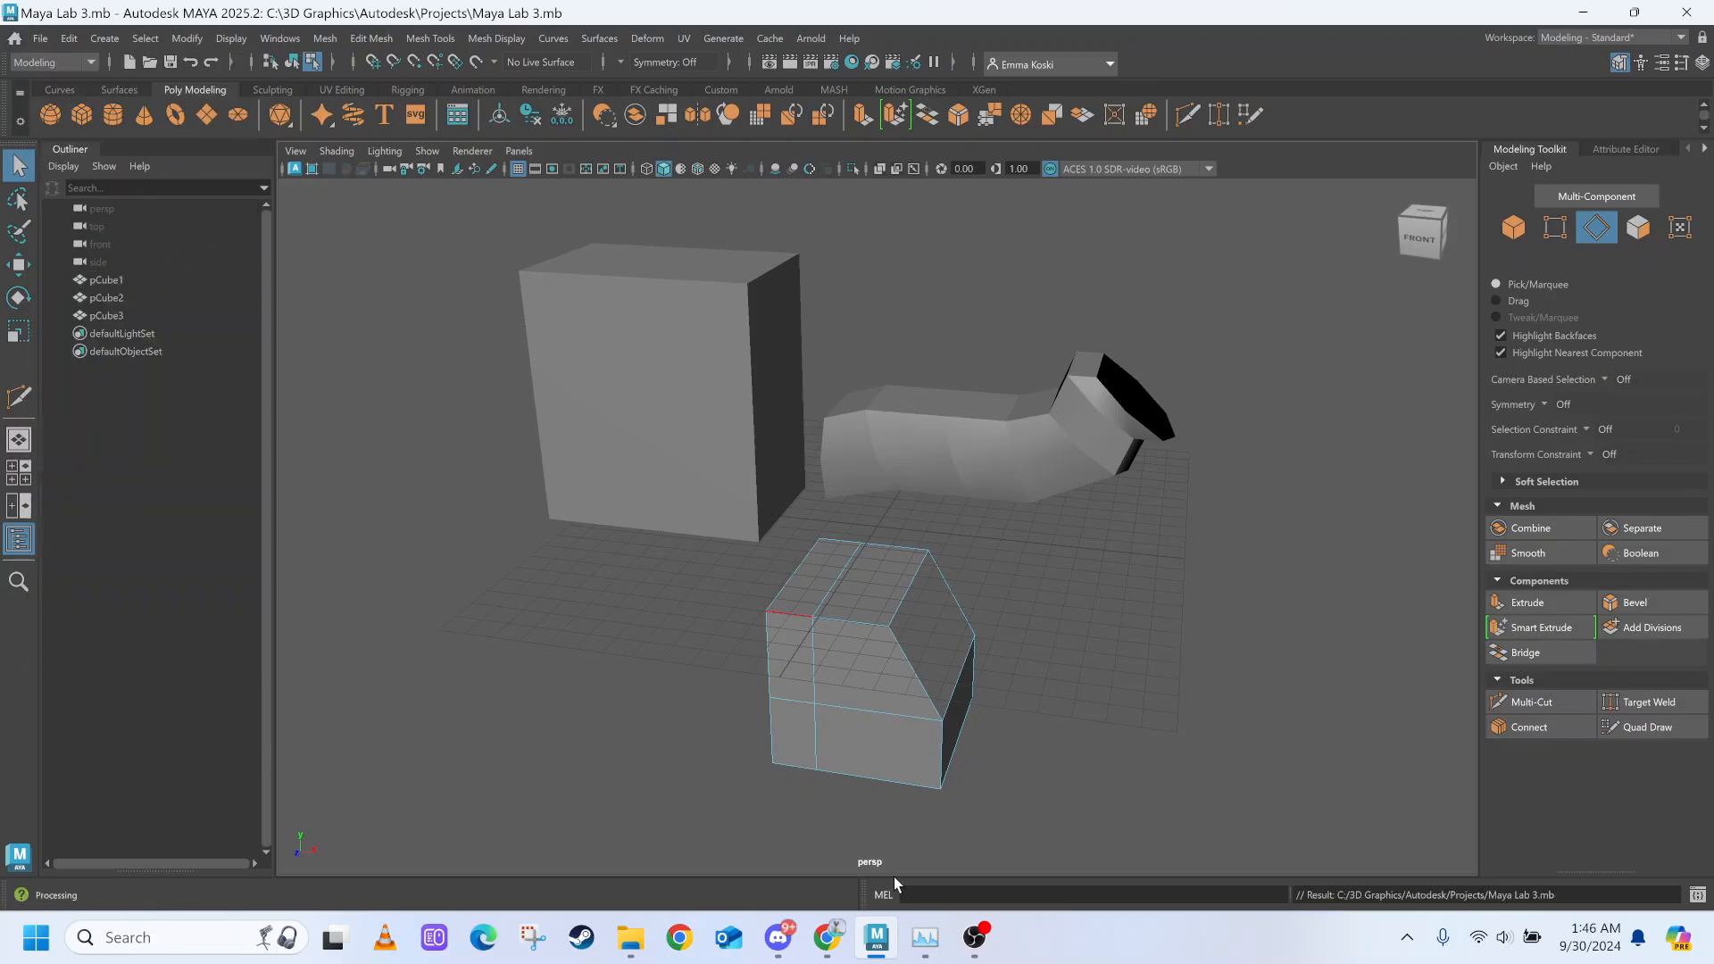
left_click(973, 938)
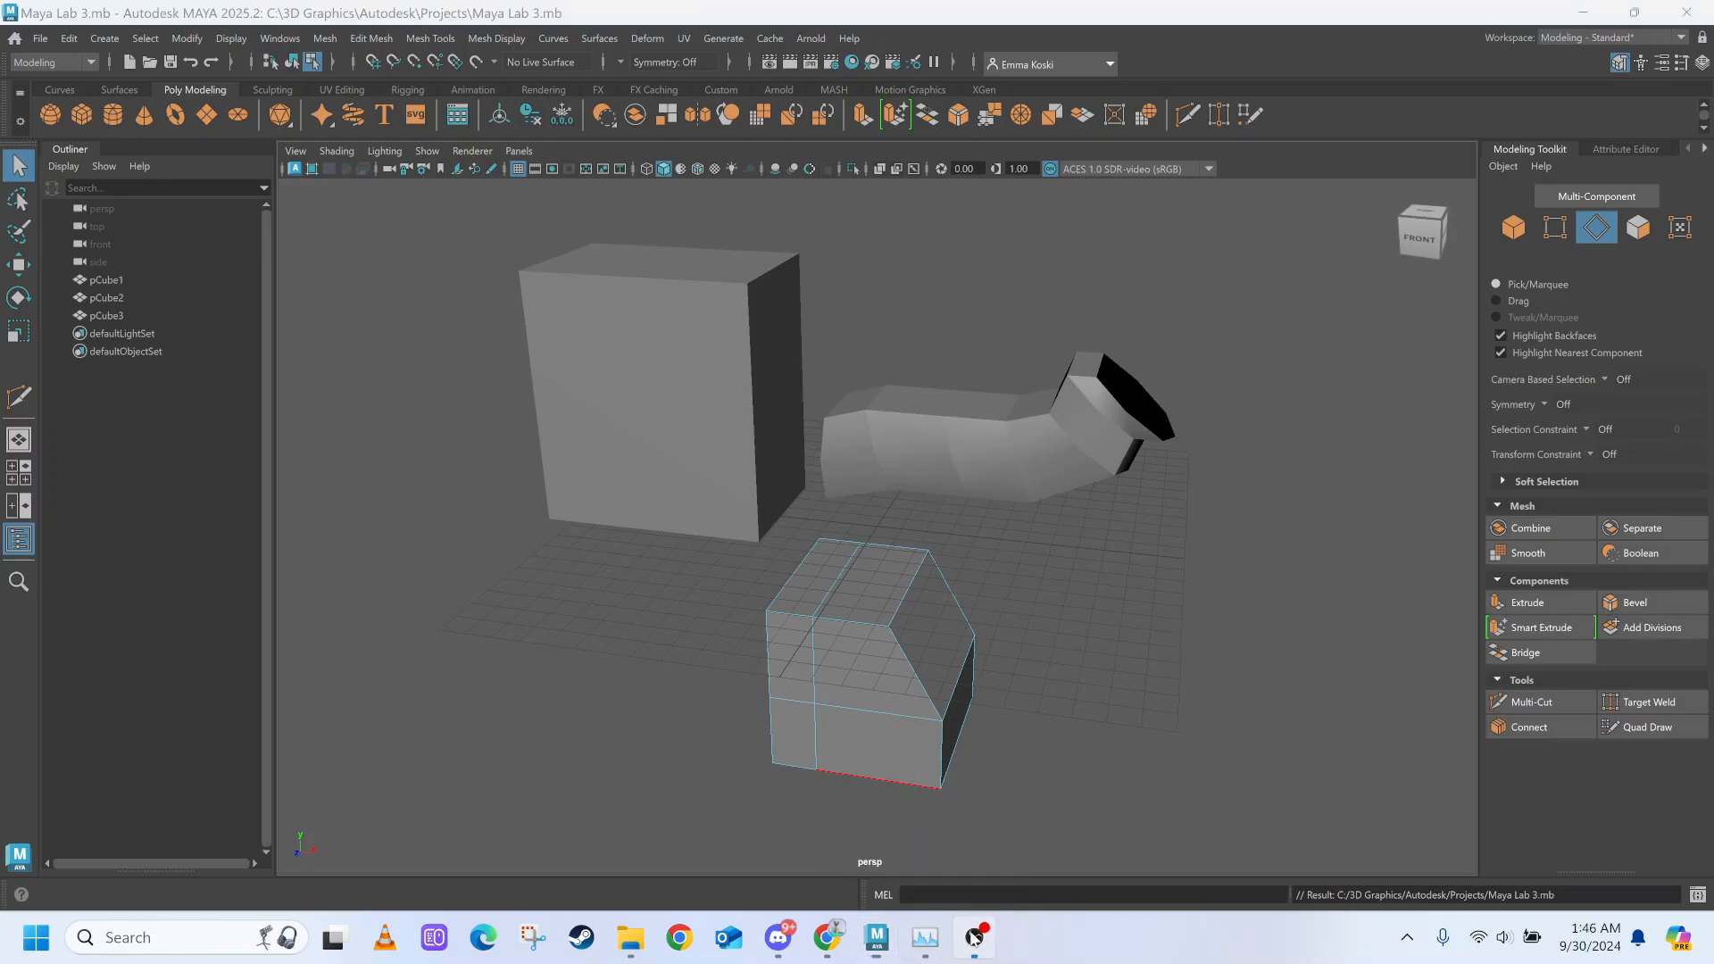
left_click(989, 944)
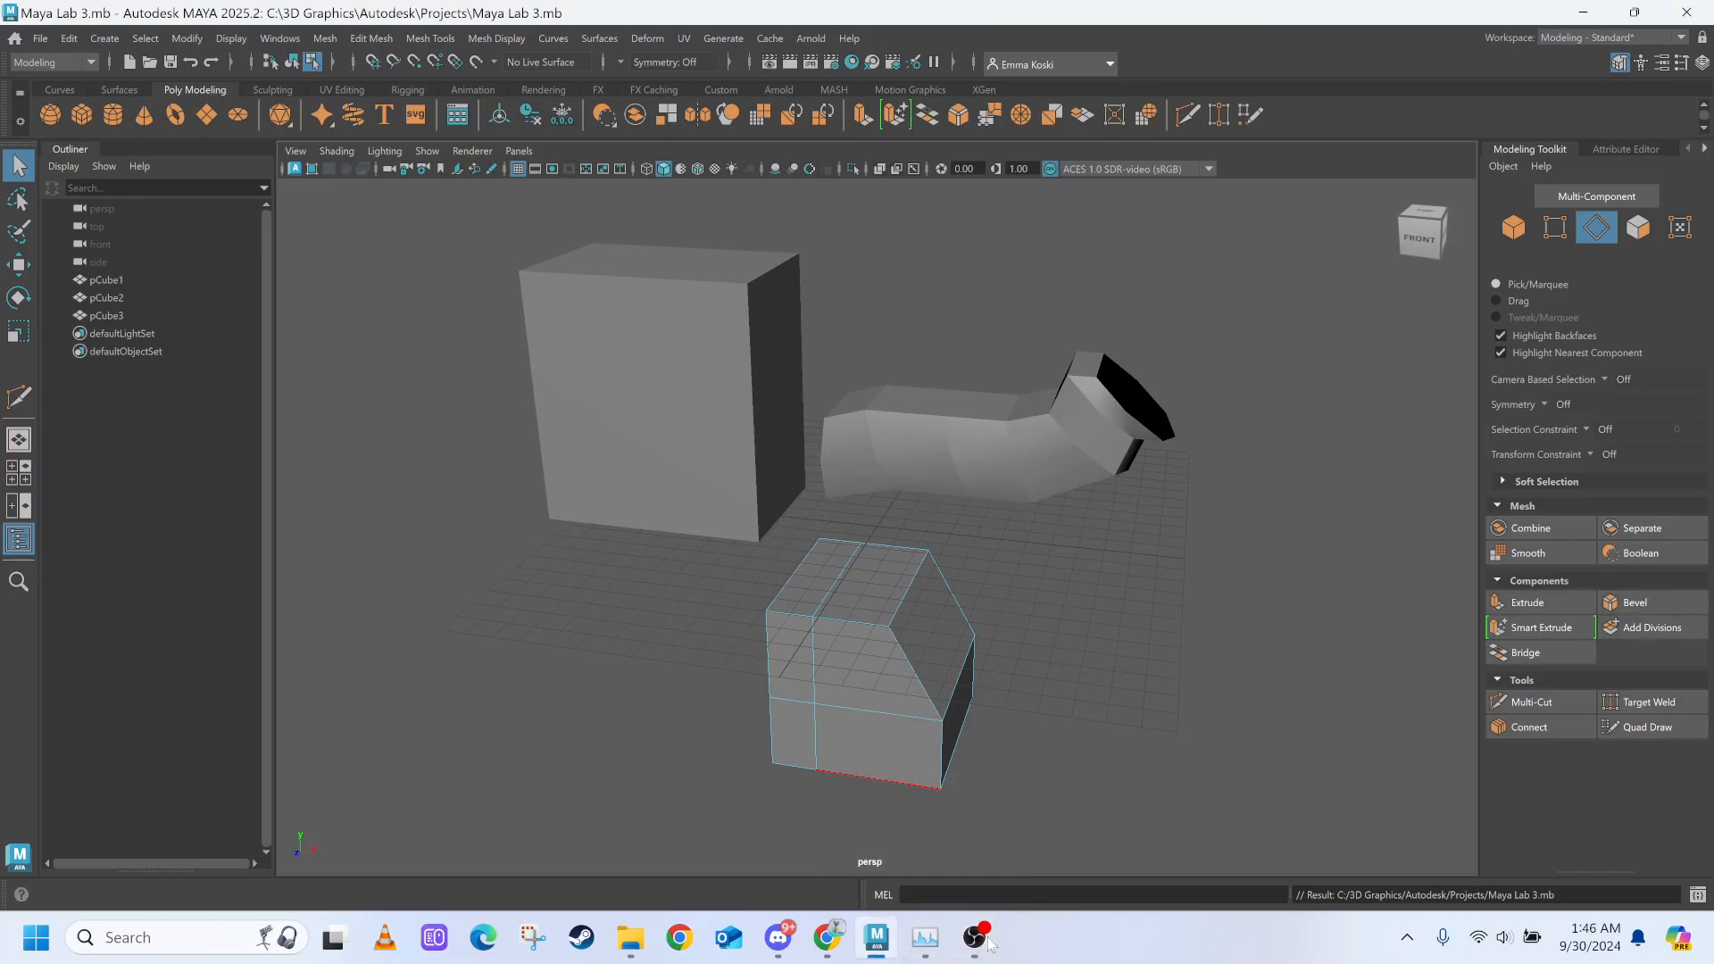
left_click(1578, 7)
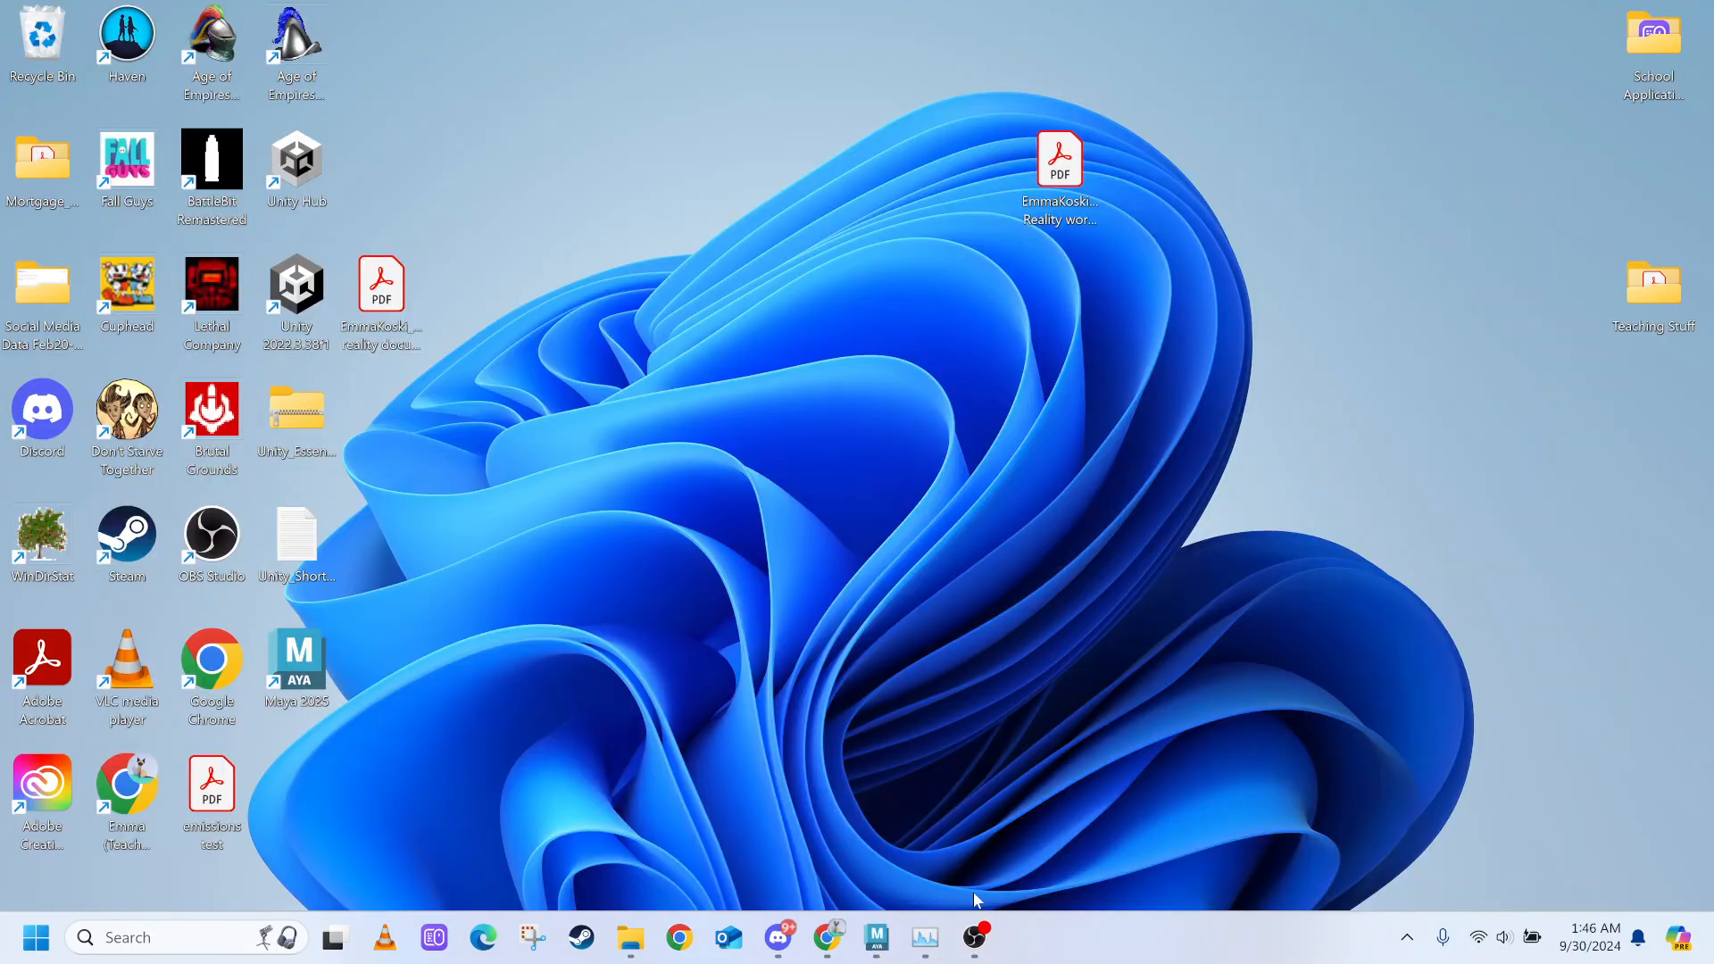